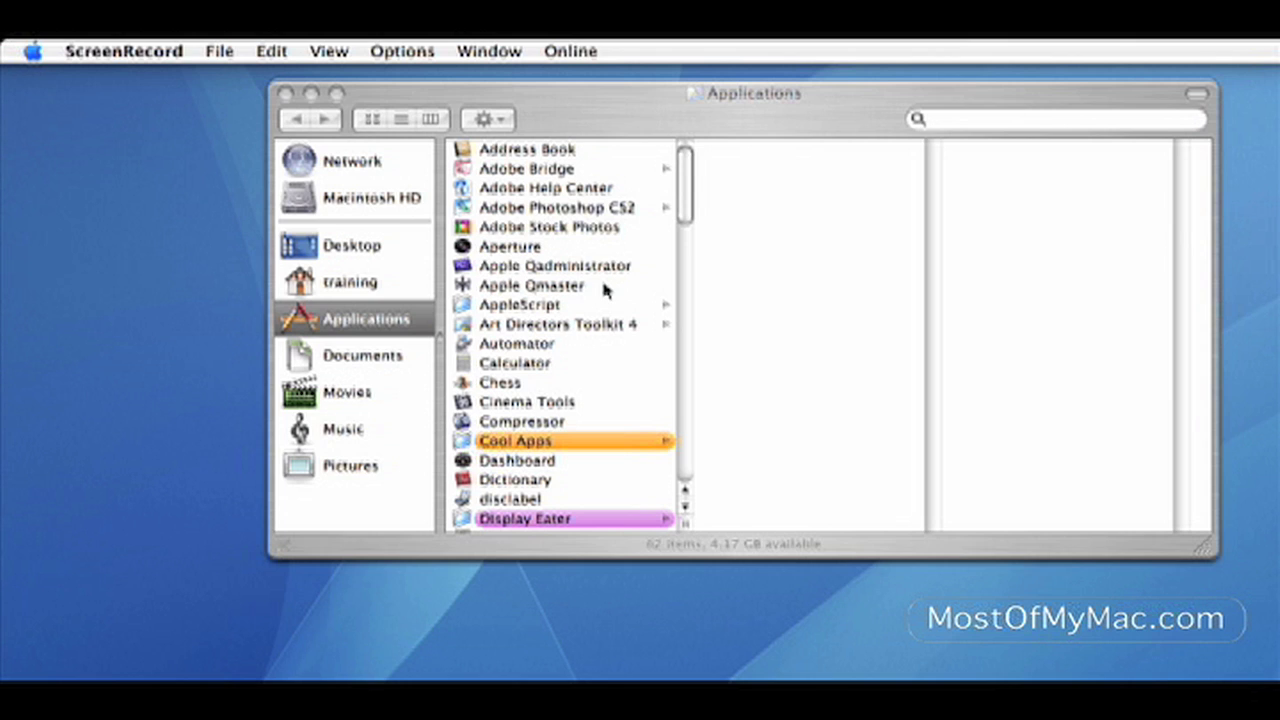
# Step: Bring the Applications window forward, move it left, and open the Utilities folder
pyautogui.click(571, 120)
pyautogui.moveTo(670, 132); pyautogui.dragTo(507, 148)
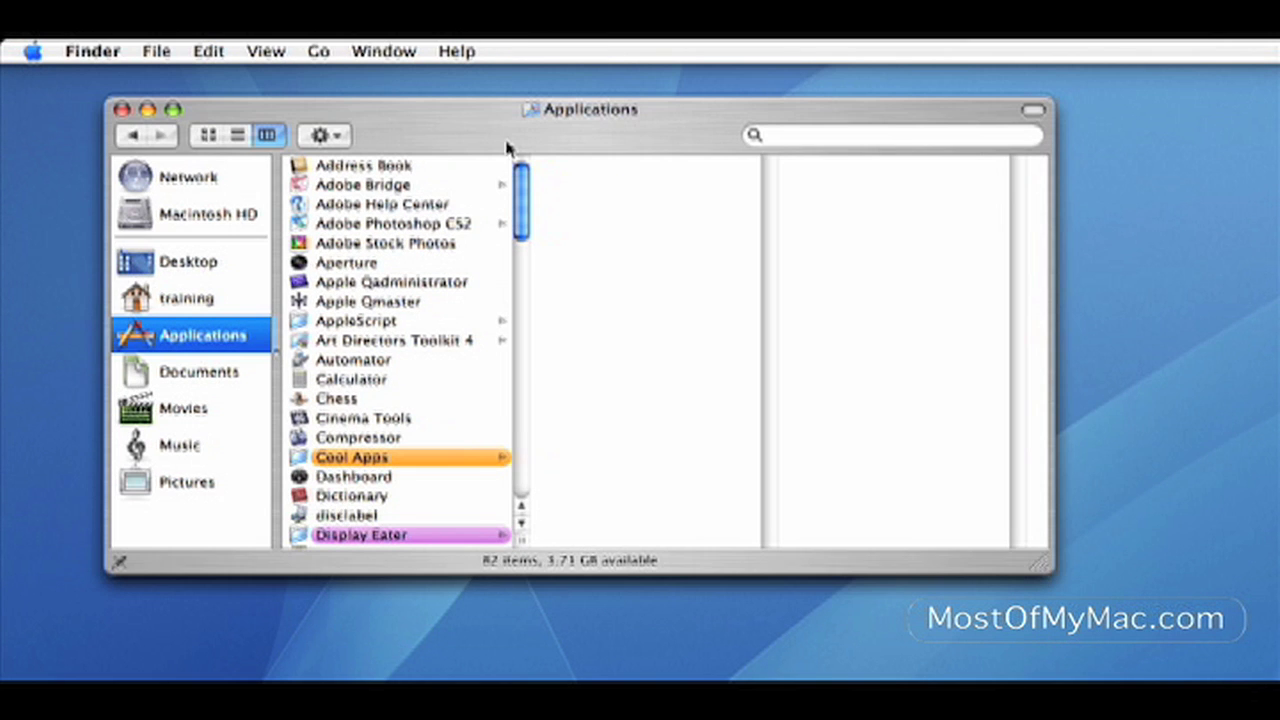
pyautogui.scroll(-3, 412, 328)
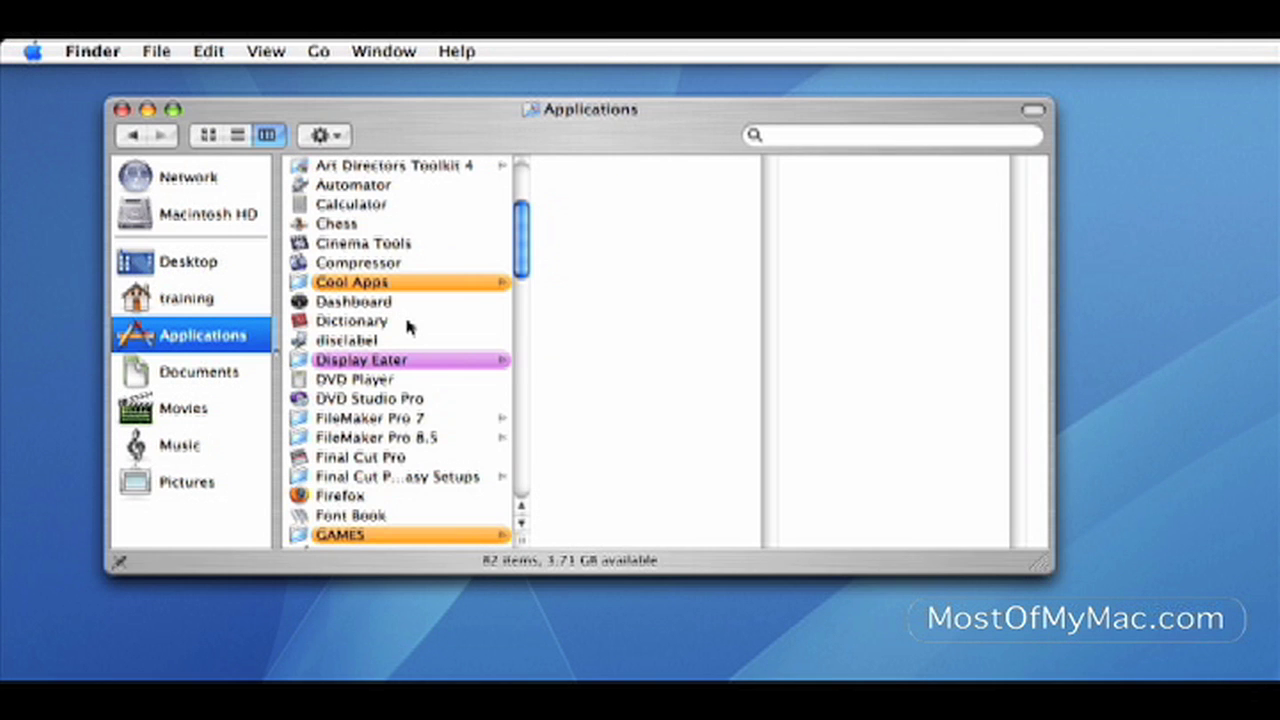
pyautogui.scroll(-8, 407, 325)
pyautogui.scroll(-8, 360, 508)
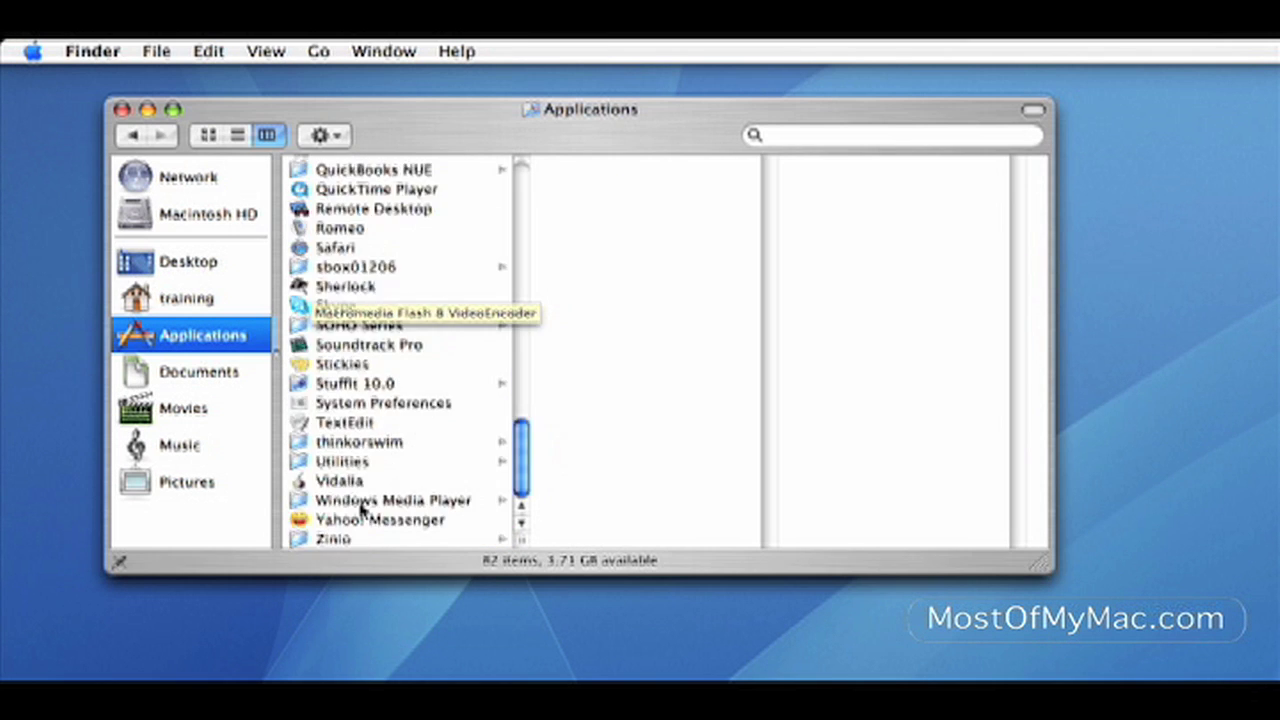
pyautogui.click(337, 463)
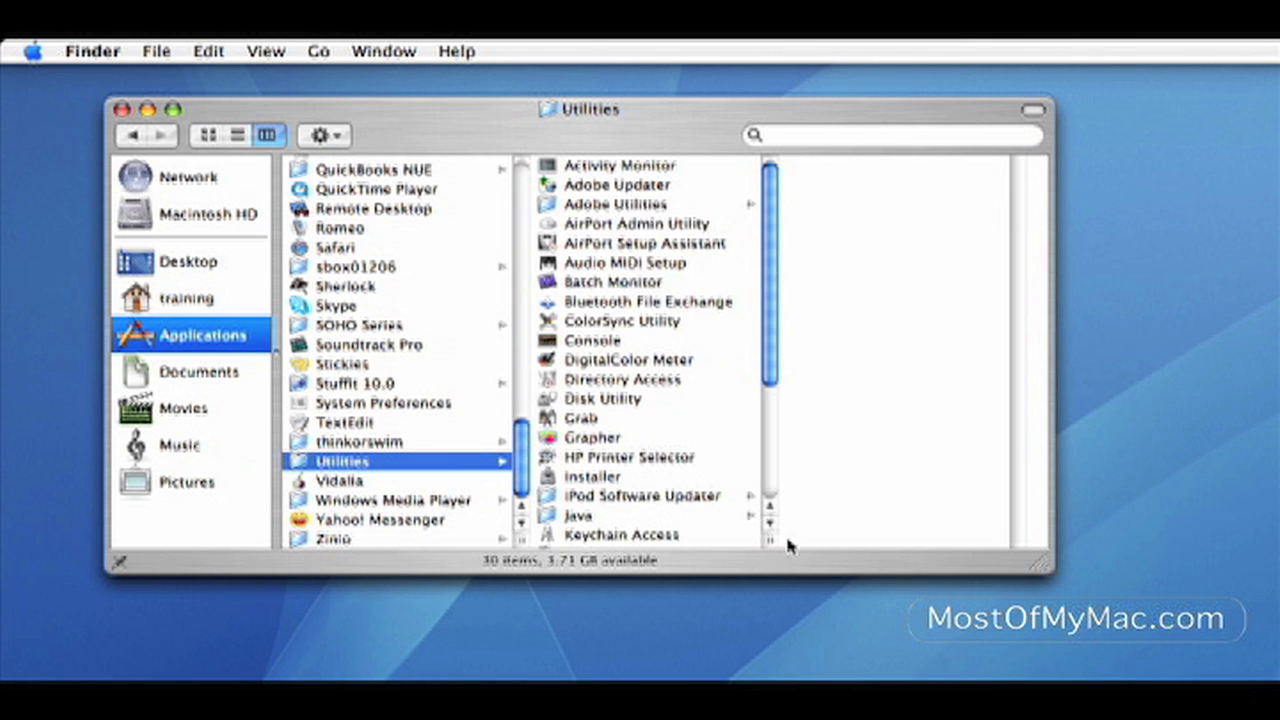
# Step: Move and enlarge the Finder window, then preview Activity Monitor's details
pyautogui.moveTo(706, 140); pyautogui.dragTo(667, 116)
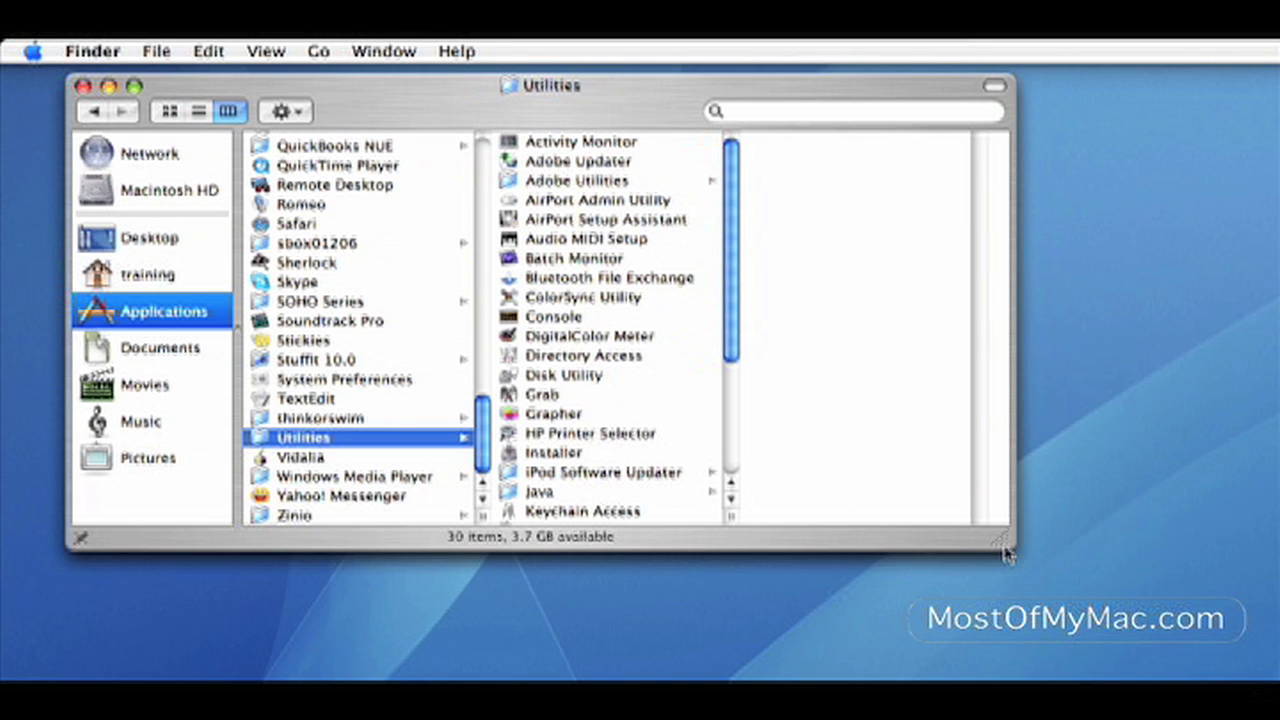
pyautogui.moveTo(1004, 542); pyautogui.dragTo(1132, 594)
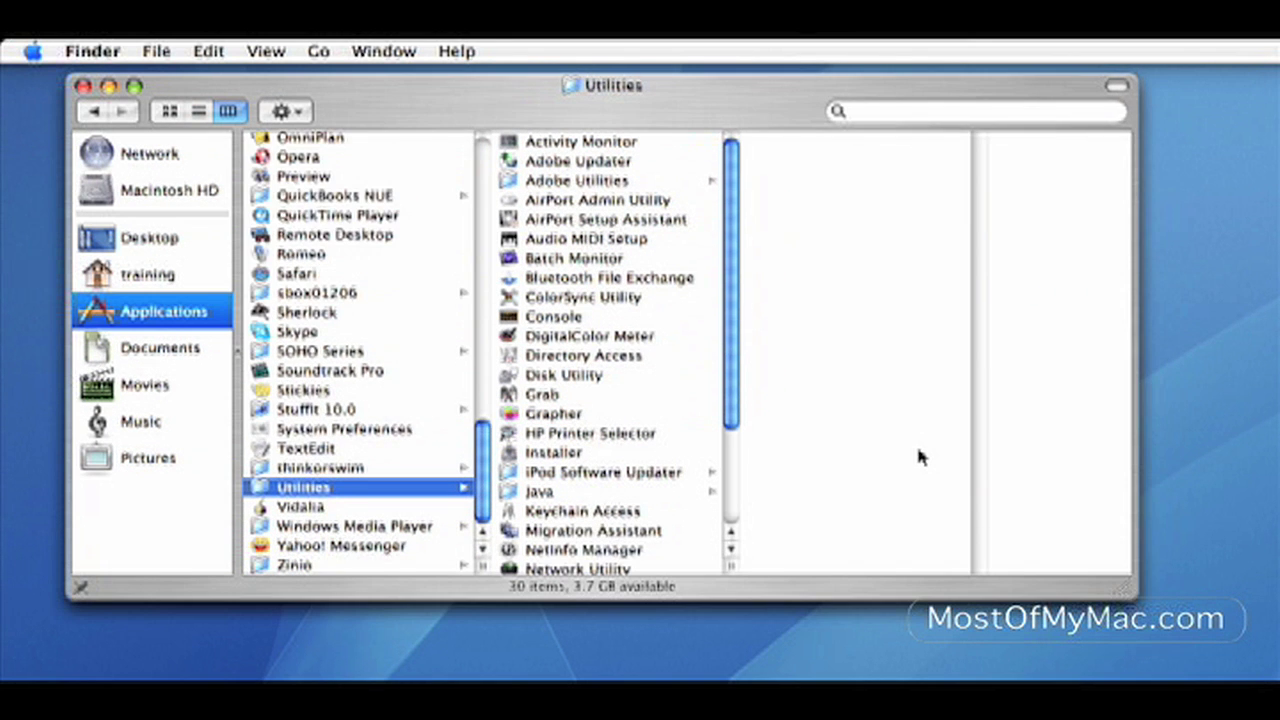
pyautogui.click(507, 147)
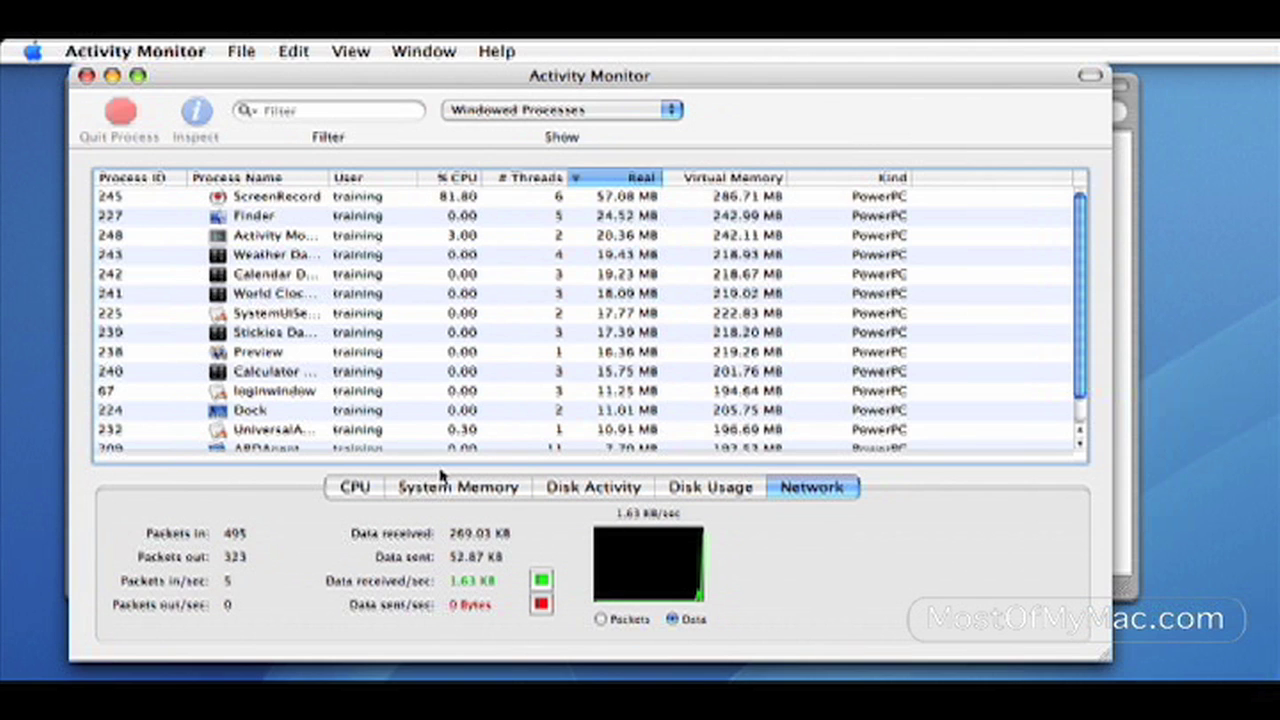
# Step: View Activity Monitor's System Memory and Disk Activity statistics and select process 243
pyautogui.click(513, 491)
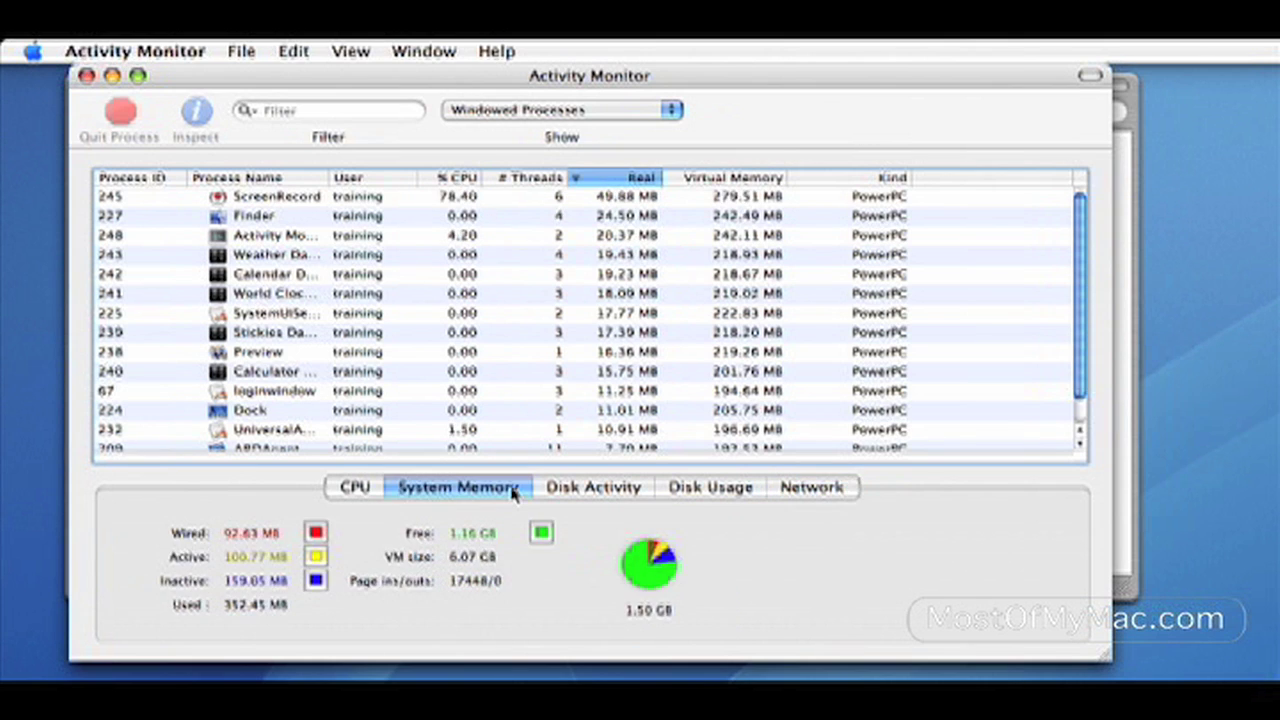
pyautogui.click(590, 489)
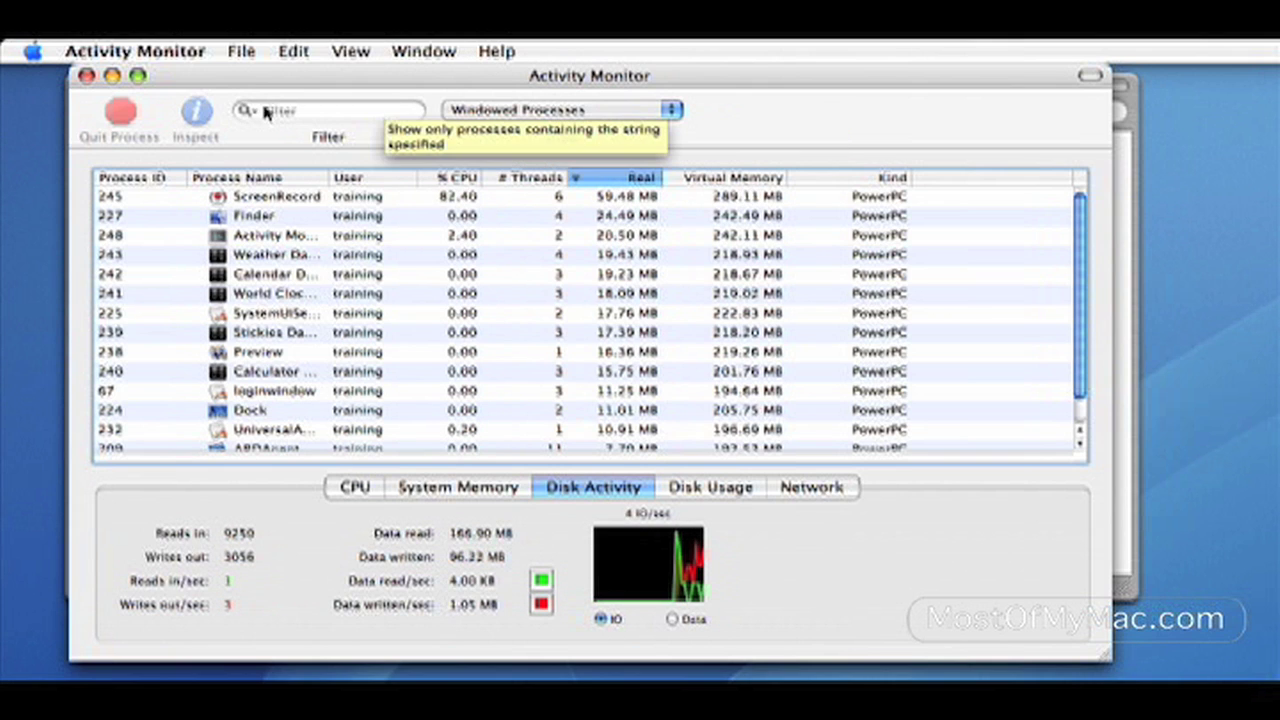
pyautogui.click(300, 254)
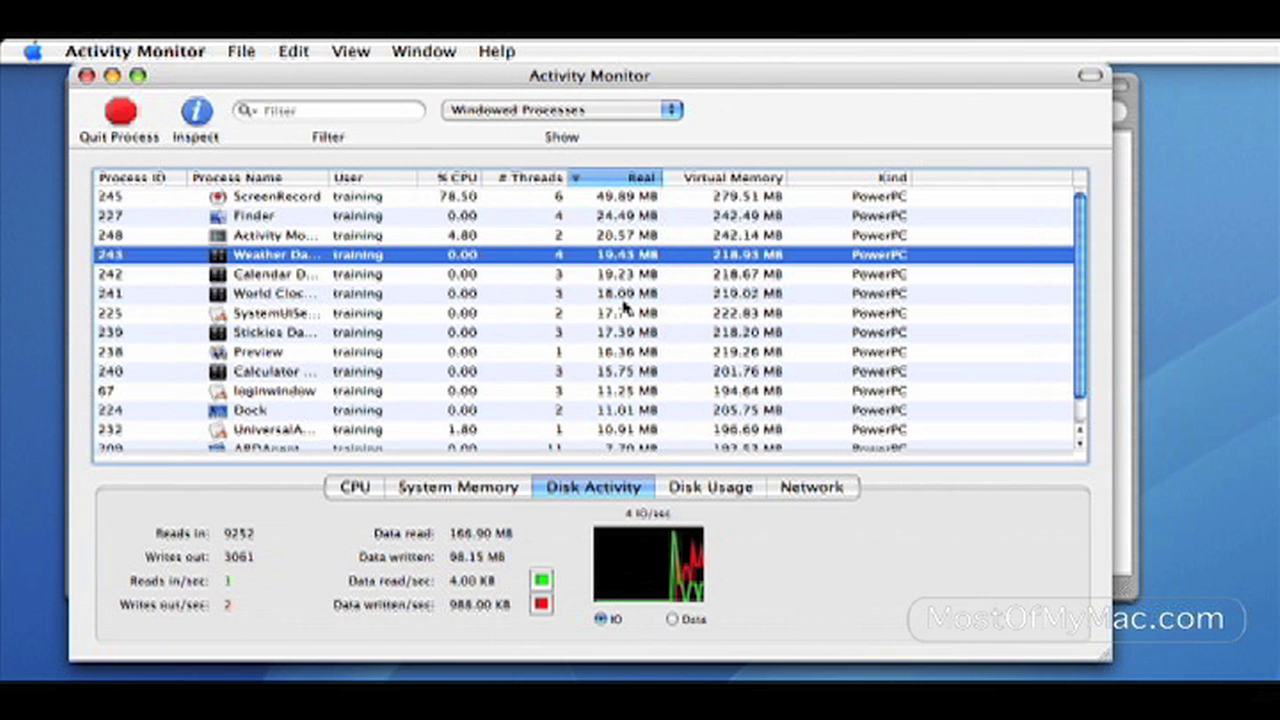
pyautogui.scroll(-1, 625, 306)
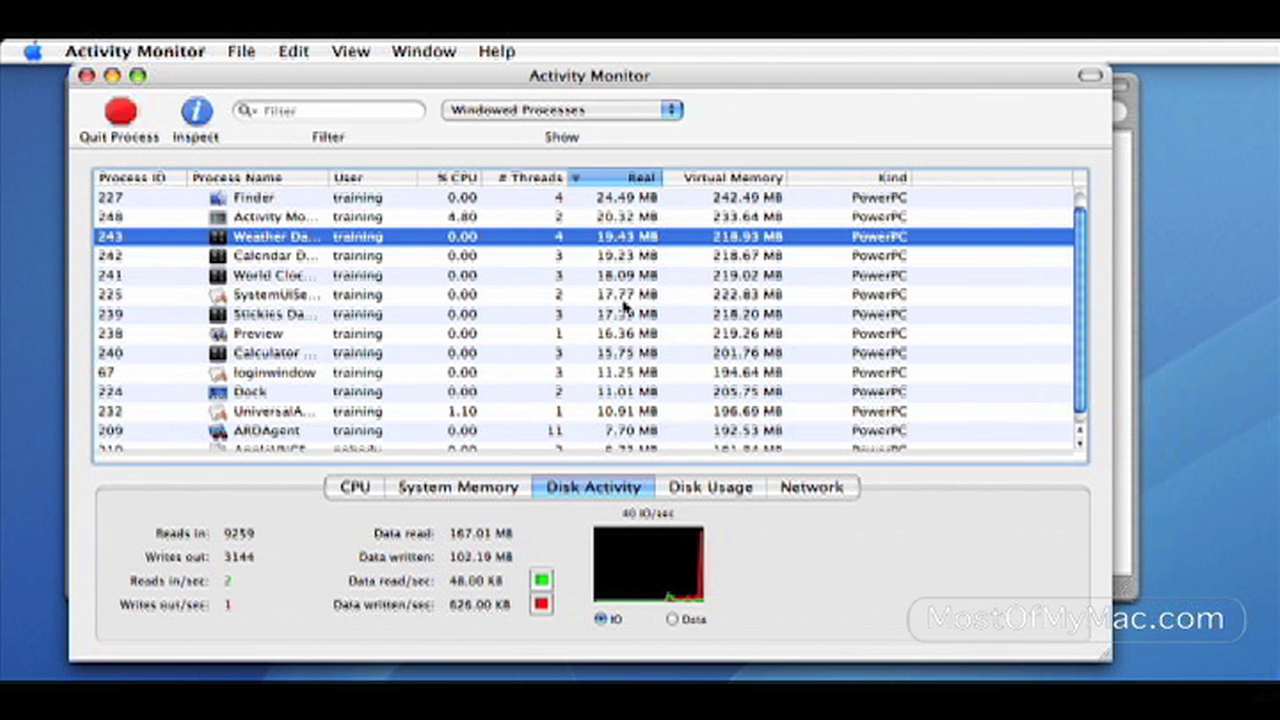
pyautogui.scroll(-1, 625, 306)
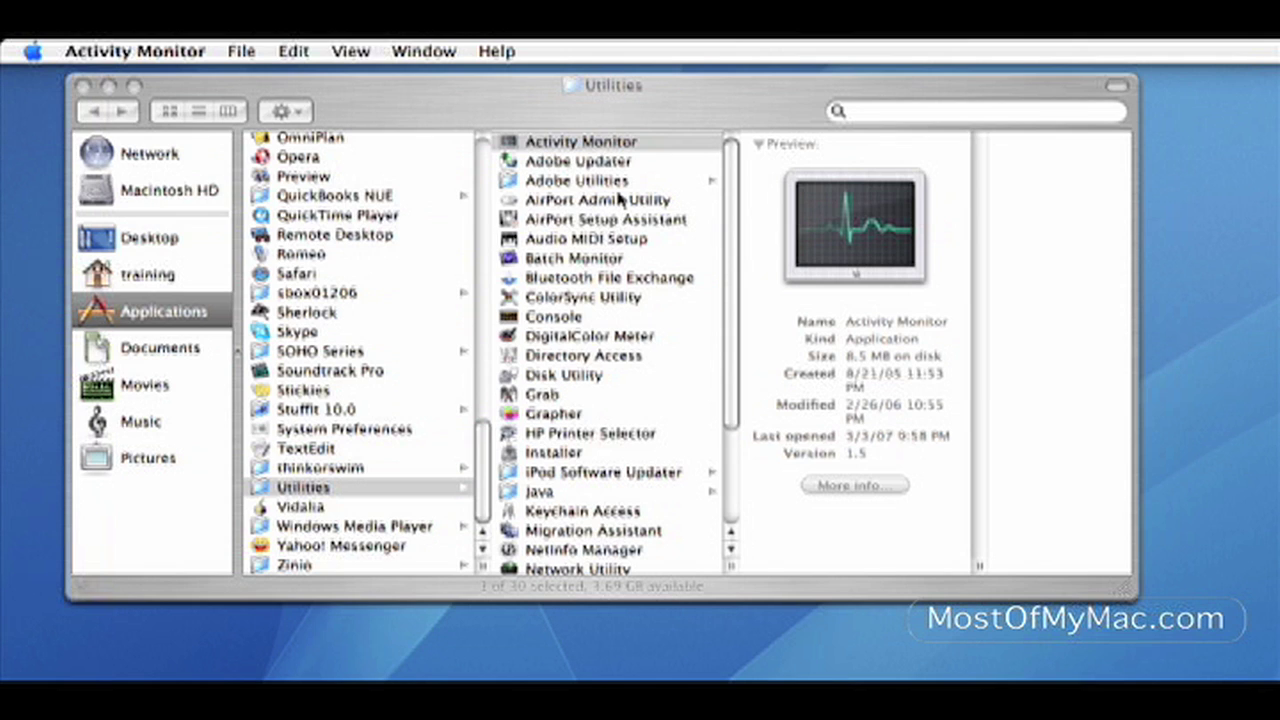
# Step: Return to Finder, preview AirPort Admin Utility, then launch Audio MIDI Setup
pyautogui.press('super+q')
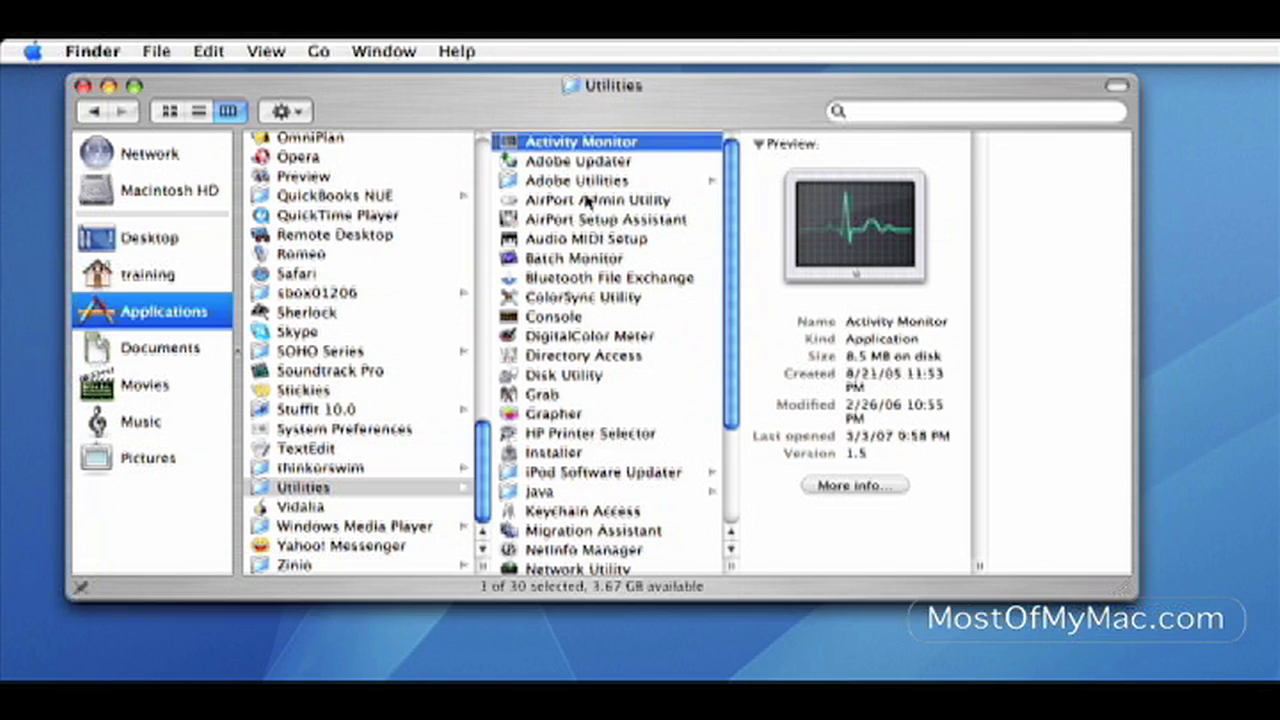
pyautogui.click(587, 200)
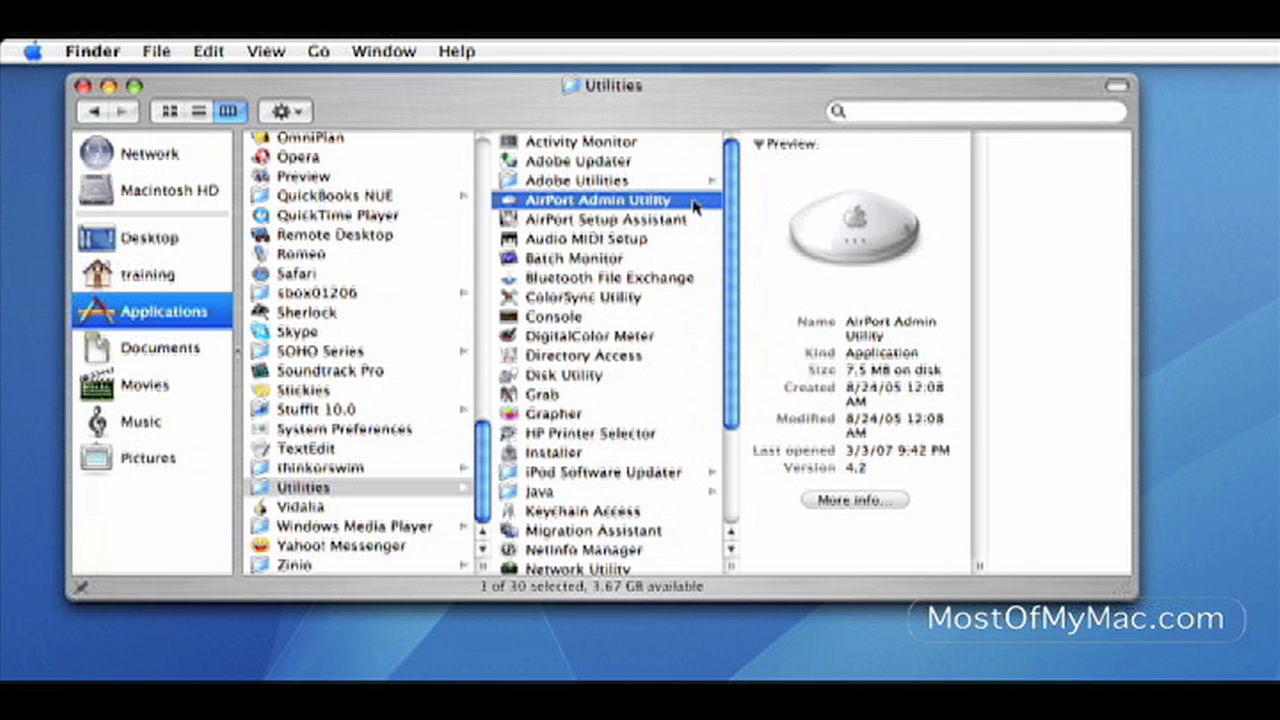
pyautogui.click(541, 242)
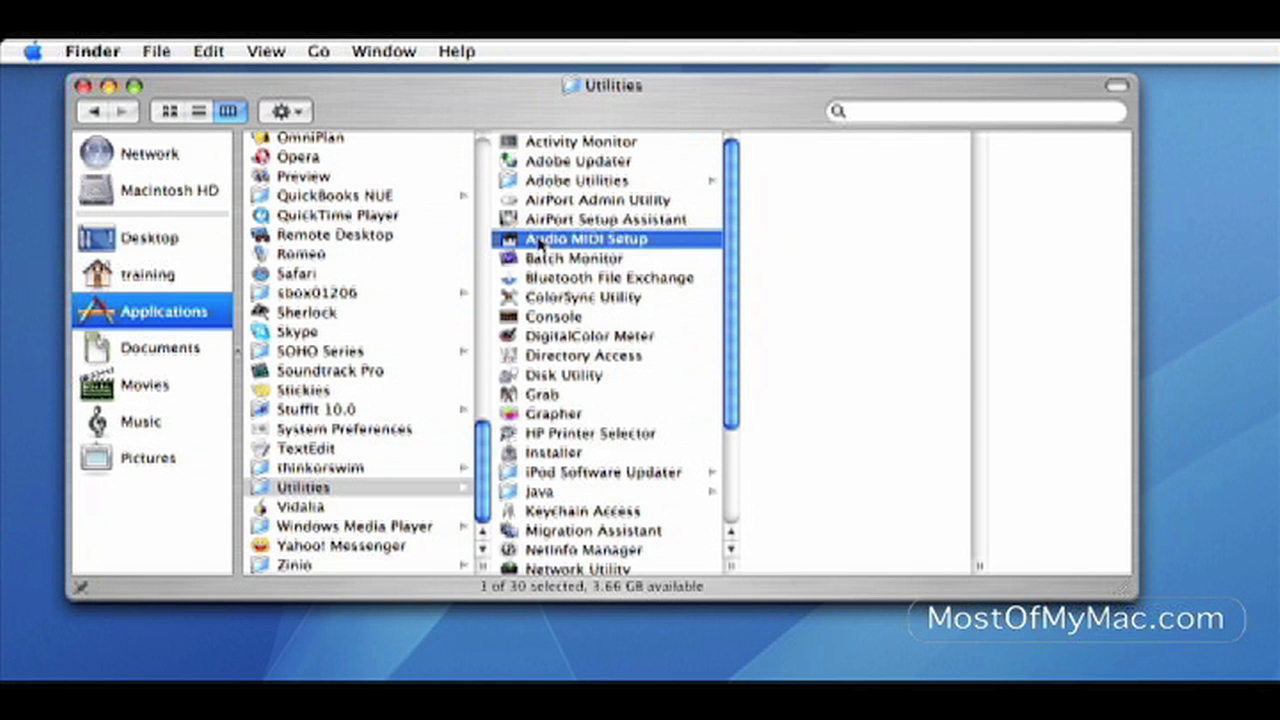
pyautogui.doubleClick(540, 243)
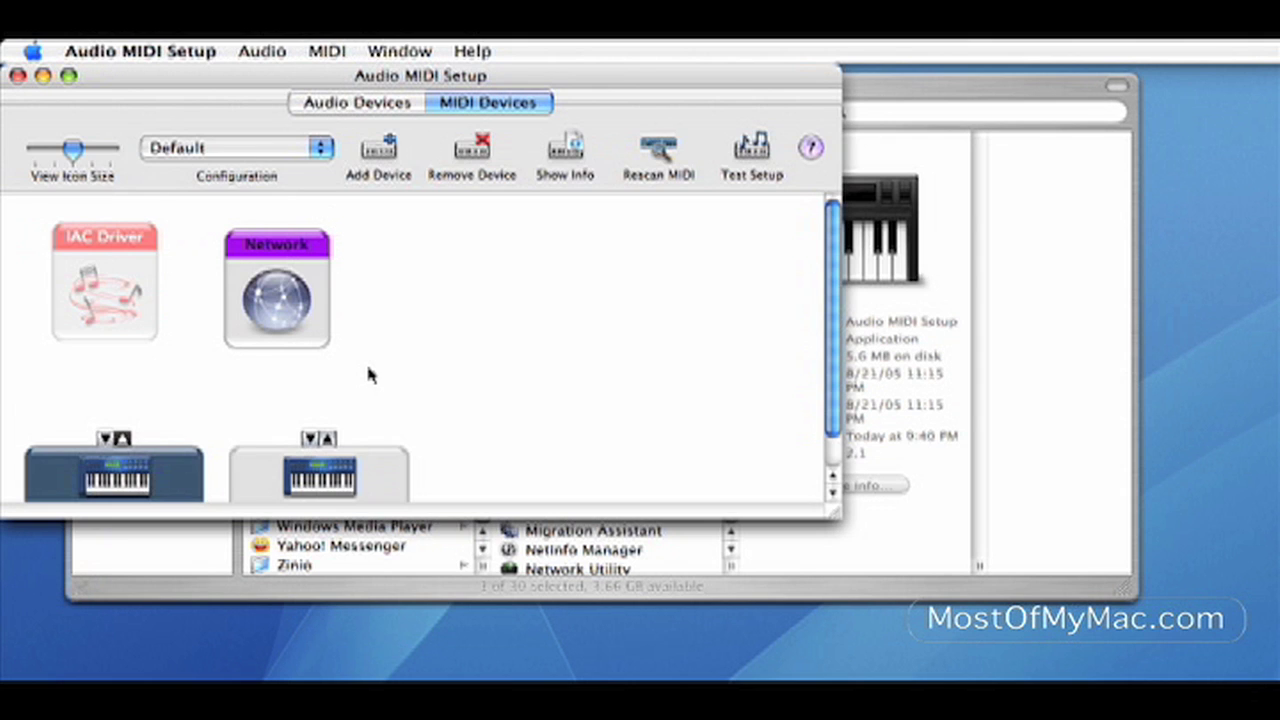
# Step: Rearrange and wire the external MIDI devices, view Audio Devices, then close Audio MIDI Setup
pyautogui.moveTo(333, 460); pyautogui.dragTo(501, 375)
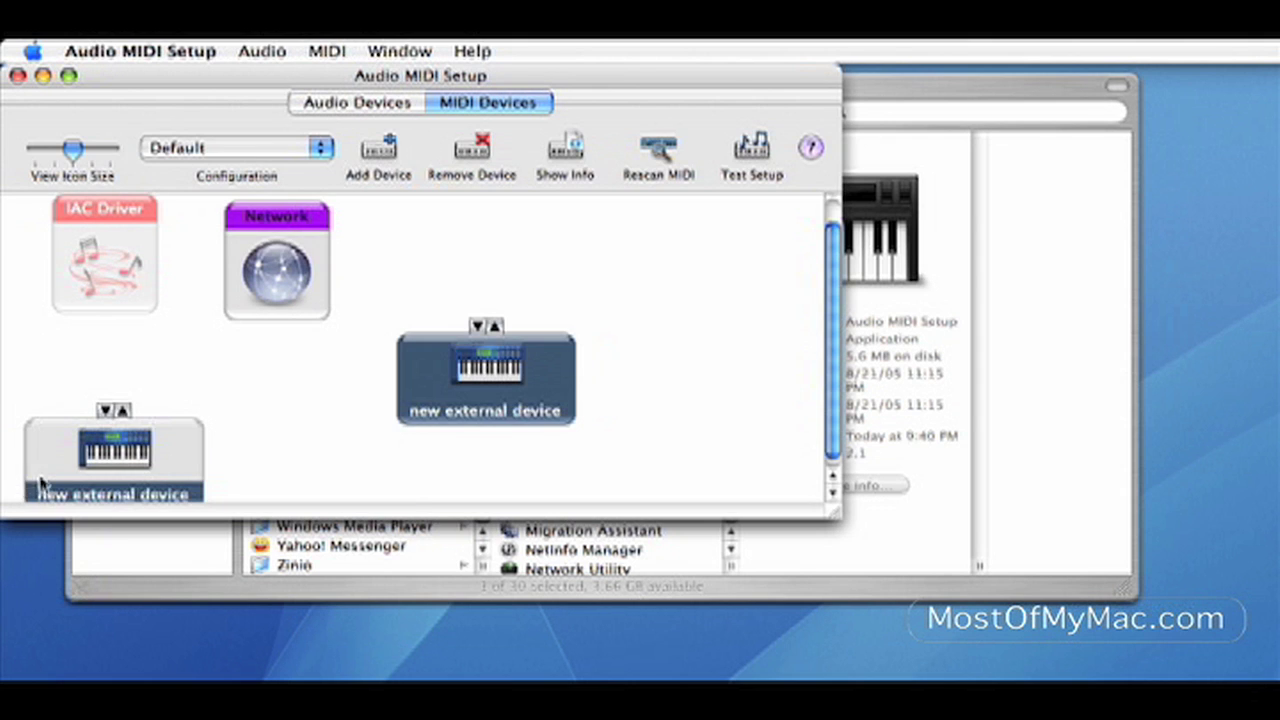
pyautogui.moveTo(40, 484); pyautogui.dragTo(191, 444)
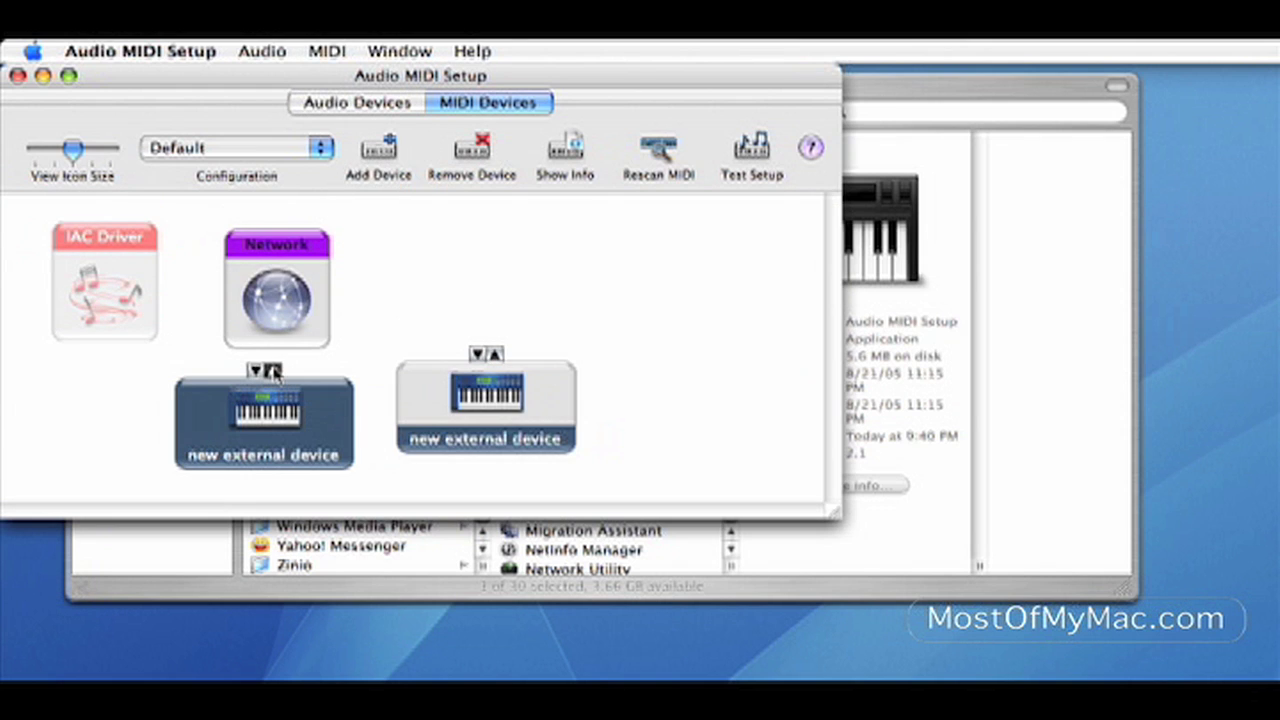
pyautogui.moveTo(274, 372); pyautogui.dragTo(417, 363)
pyautogui.click(360, 103)
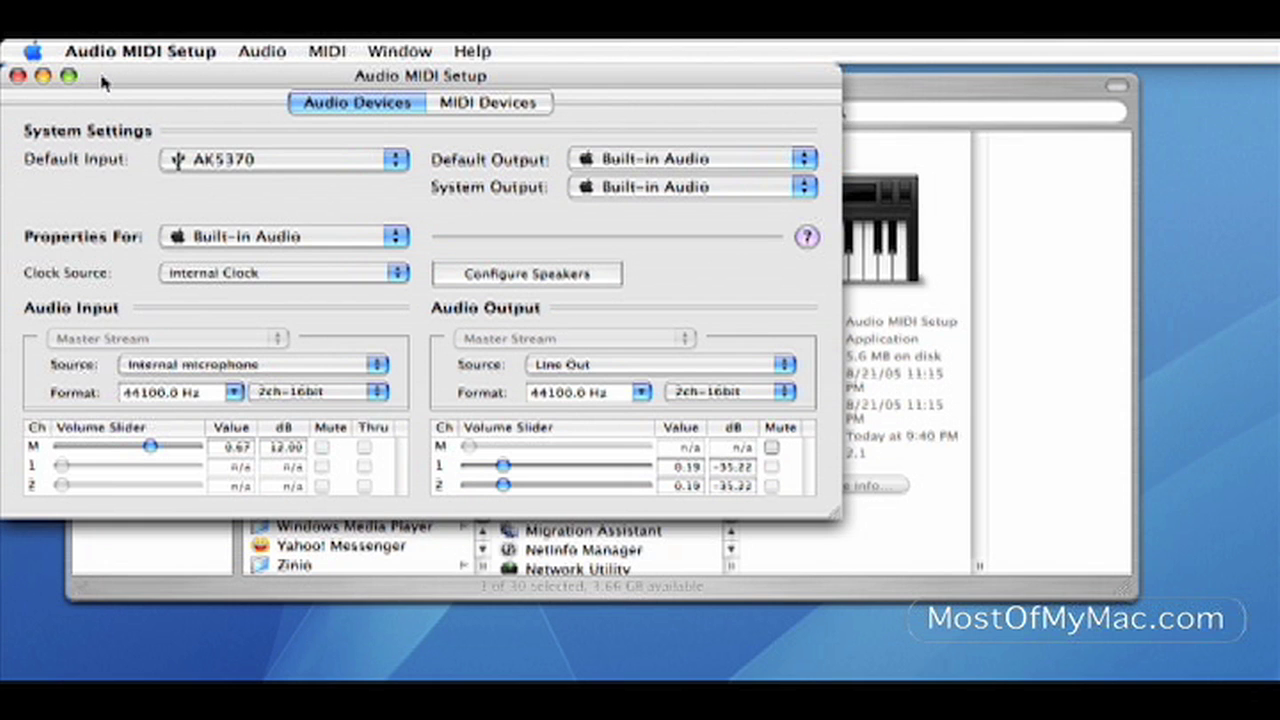
pyautogui.click(17, 76)
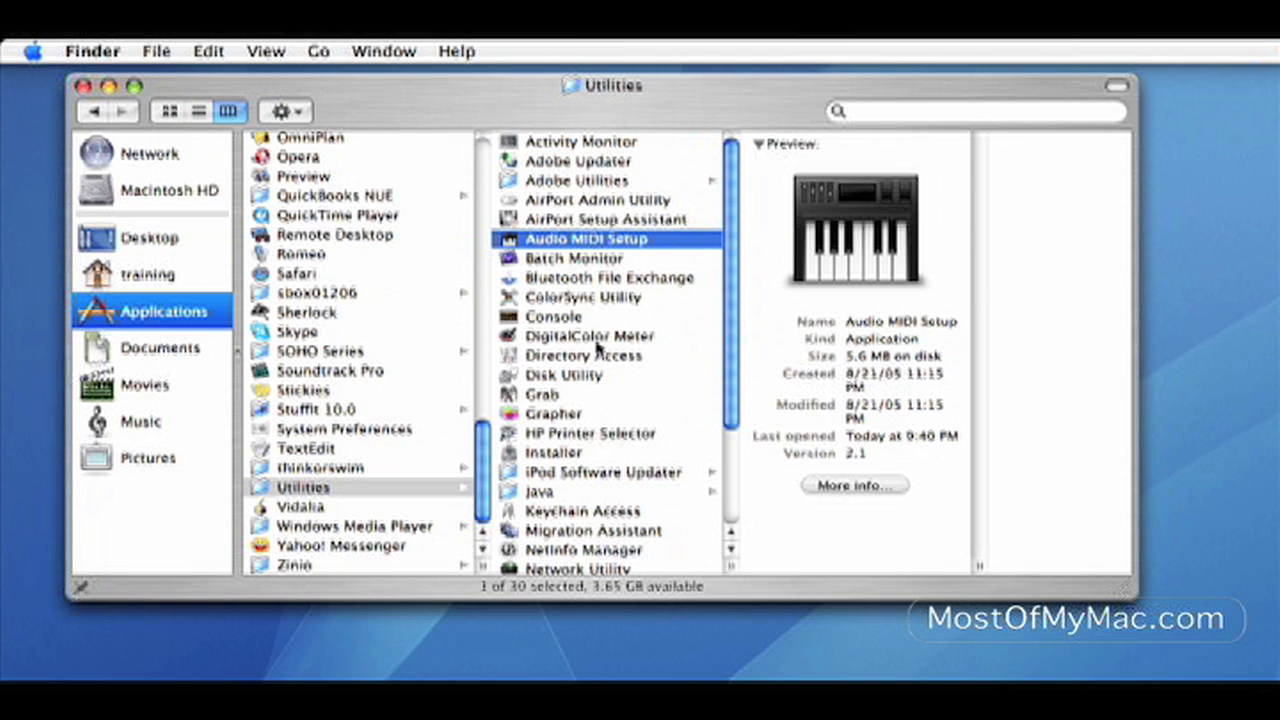
# Step: Launch Console, move the console.log window, select its last entry, and close it
pyautogui.click(528, 318)
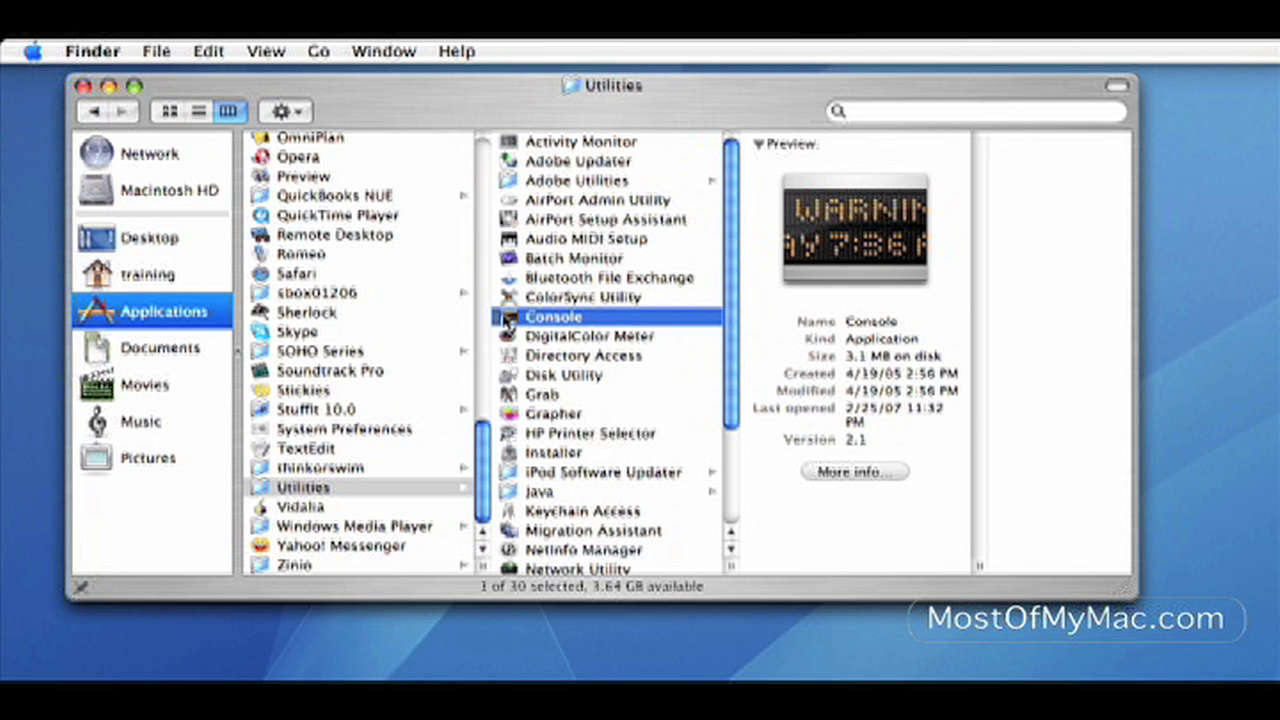
pyautogui.doubleClick(508, 318)
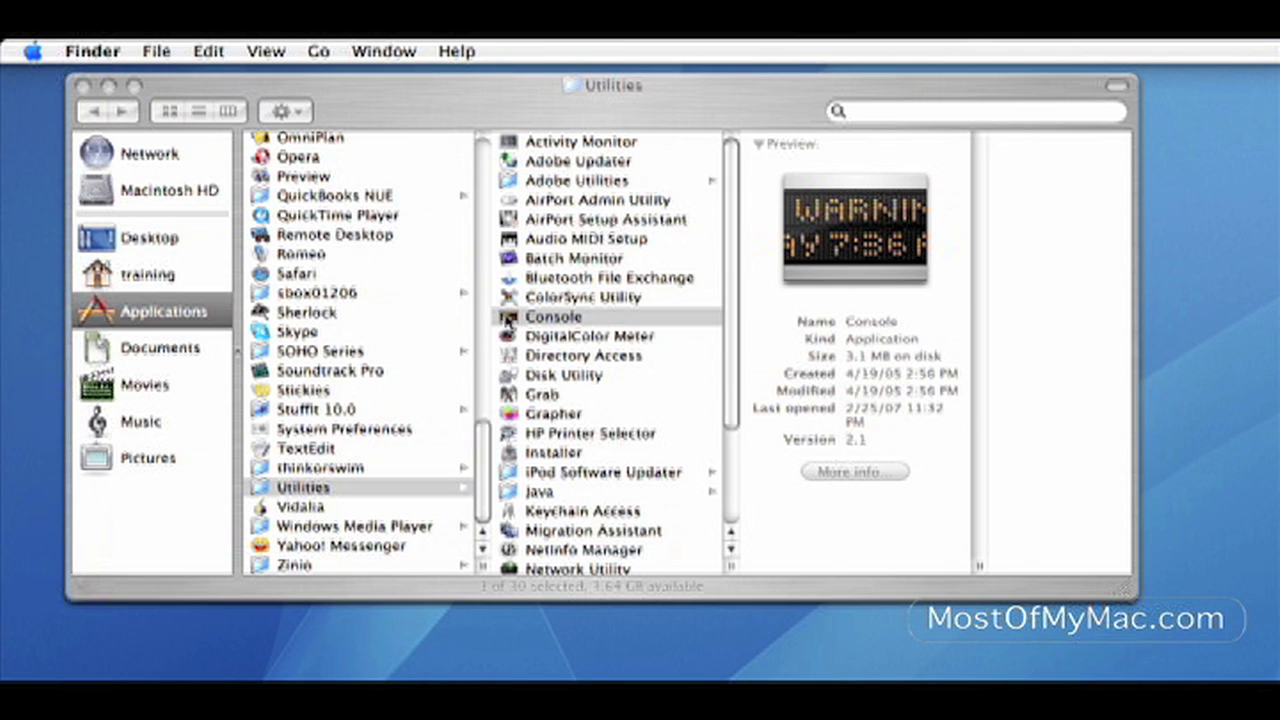
pyautogui.moveTo(441, 408); pyautogui.dragTo(369, 172)
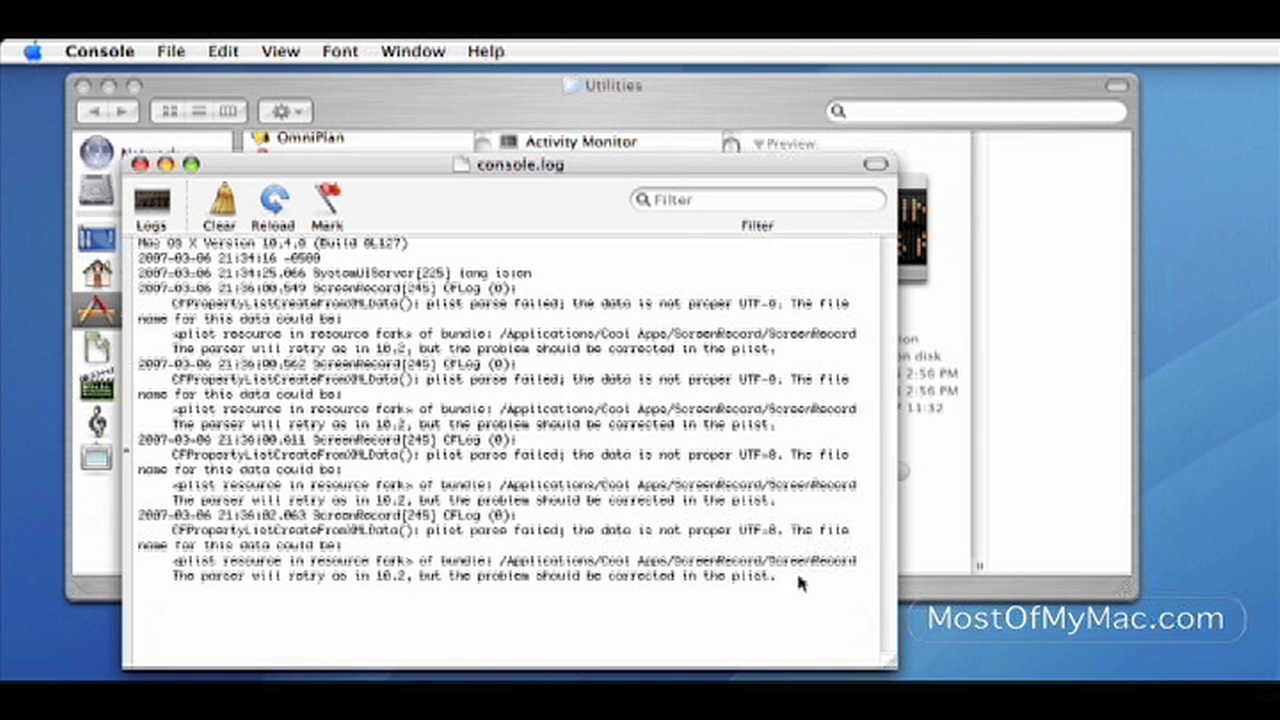
pyautogui.moveTo(777, 578); pyautogui.dragTo(537, 500)
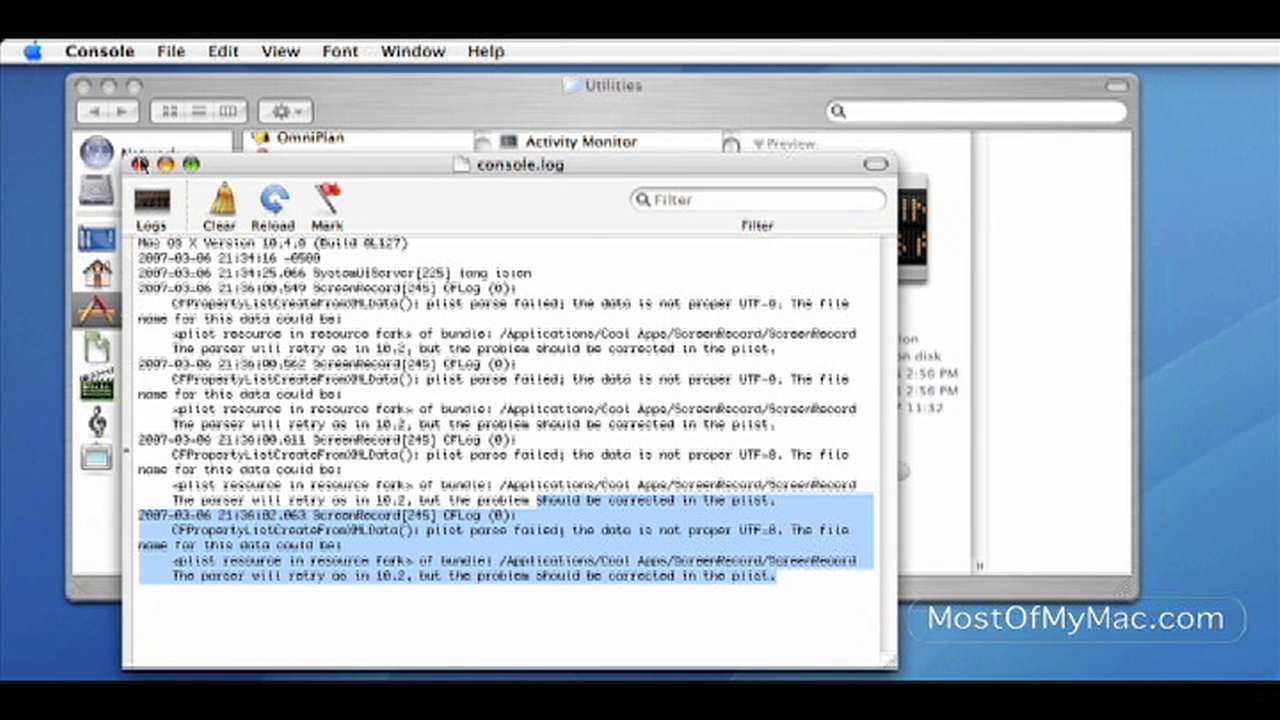
pyautogui.click(140, 164)
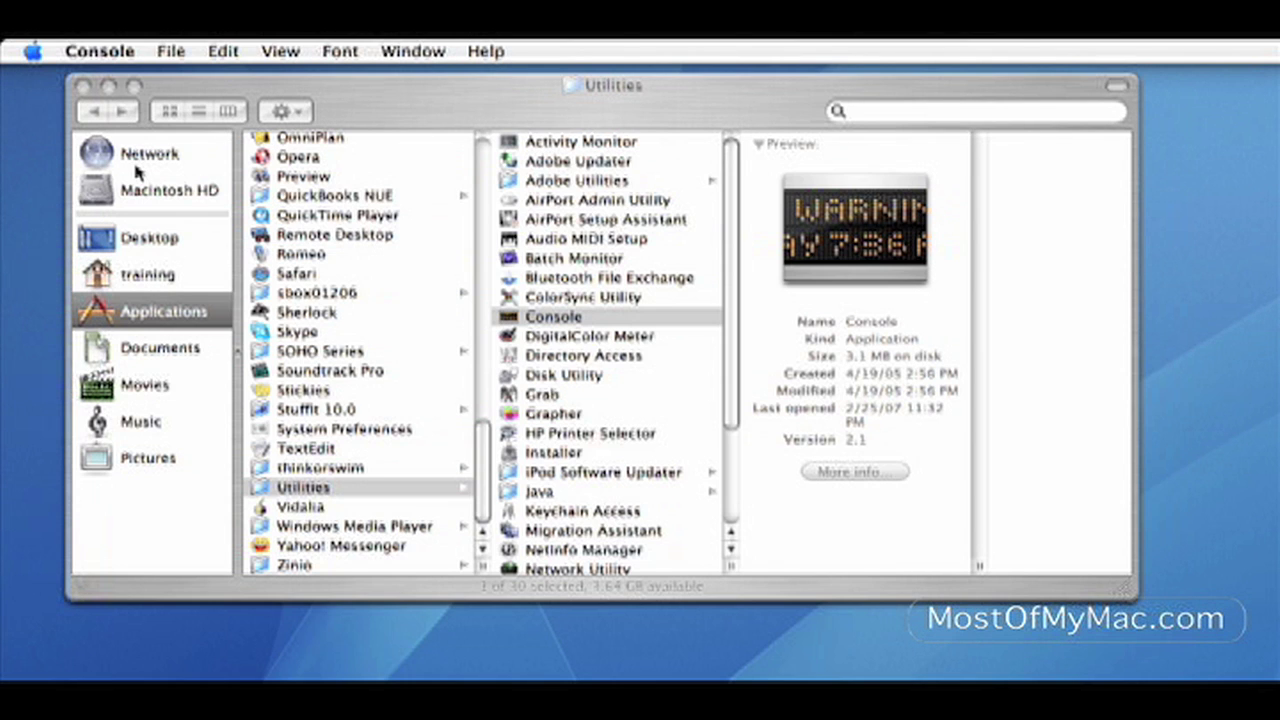
# Step: Launch Disk Utility from Utilities and make its window slightly narrower
pyautogui.click(567, 376)
pyautogui.click(567, 376)
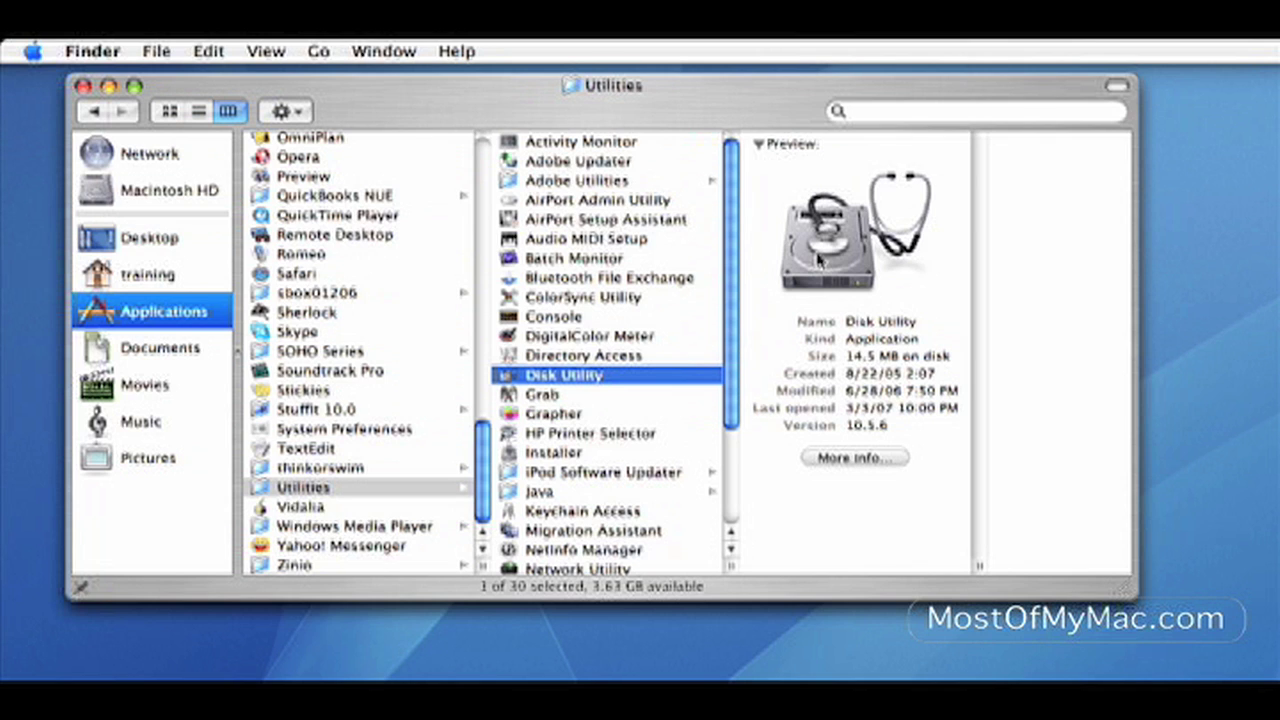
pyautogui.doubleClick(818, 260)
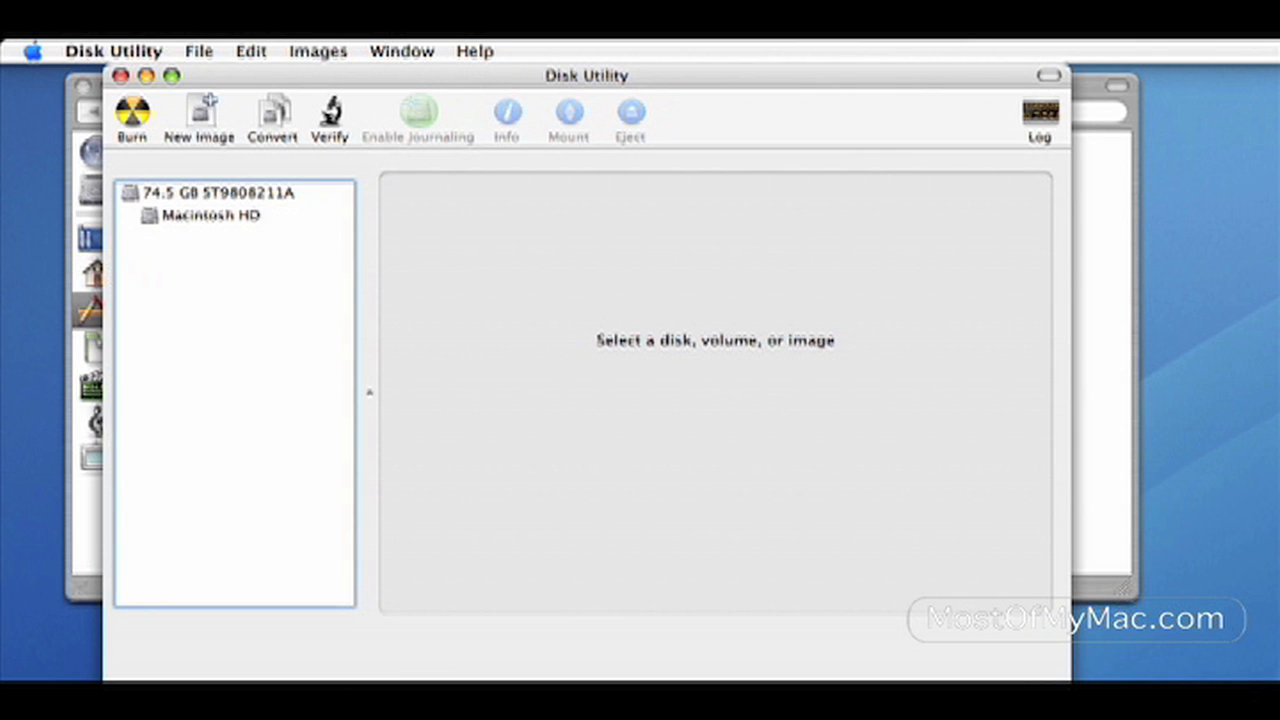
pyautogui.click(1078, 592)
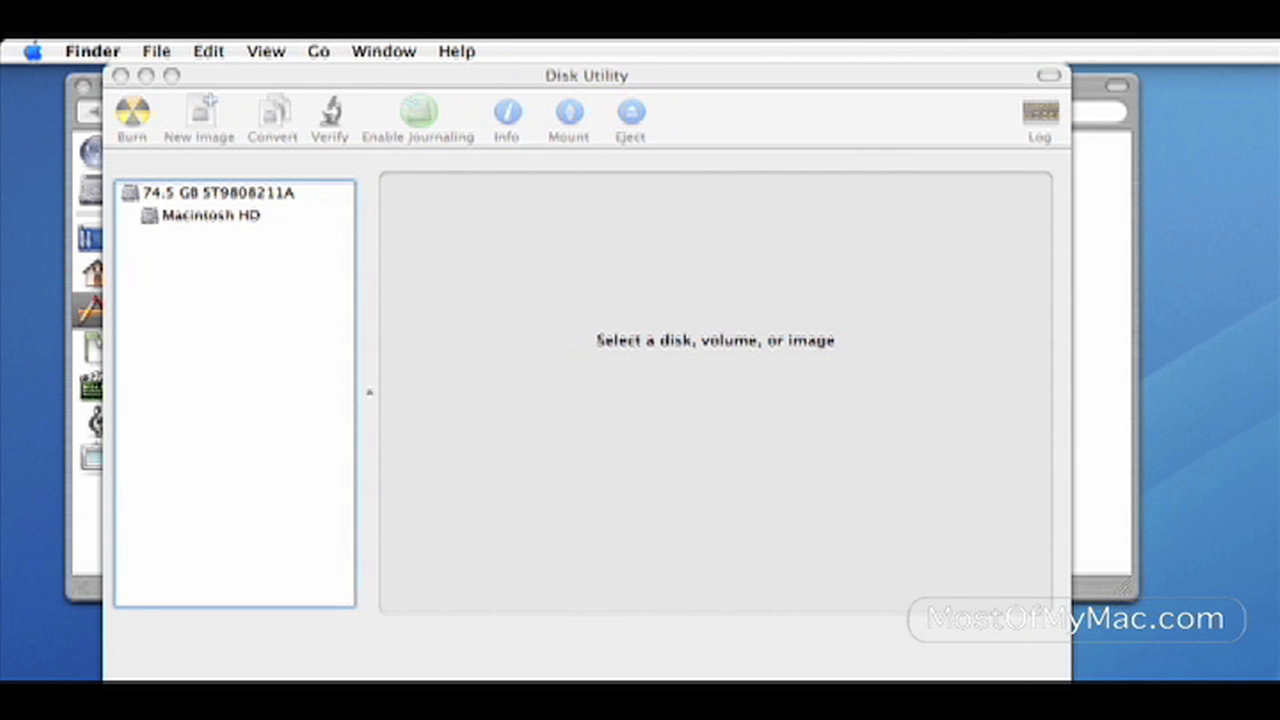
pyautogui.click(1063, 549)
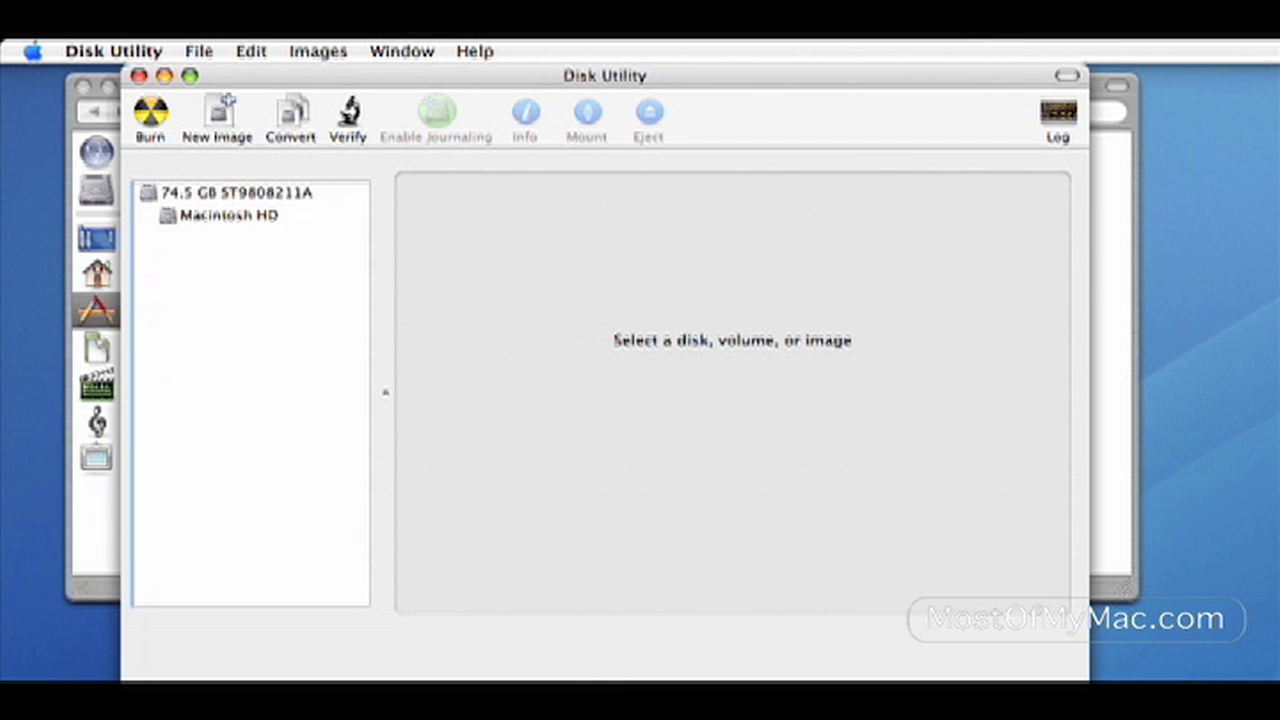
pyautogui.moveTo(1086, 611)
pyautogui.mouseDown()
pyautogui.moveTo(1053, 611)
pyautogui.moveTo(1081, 591)
pyautogui.mouseUp()
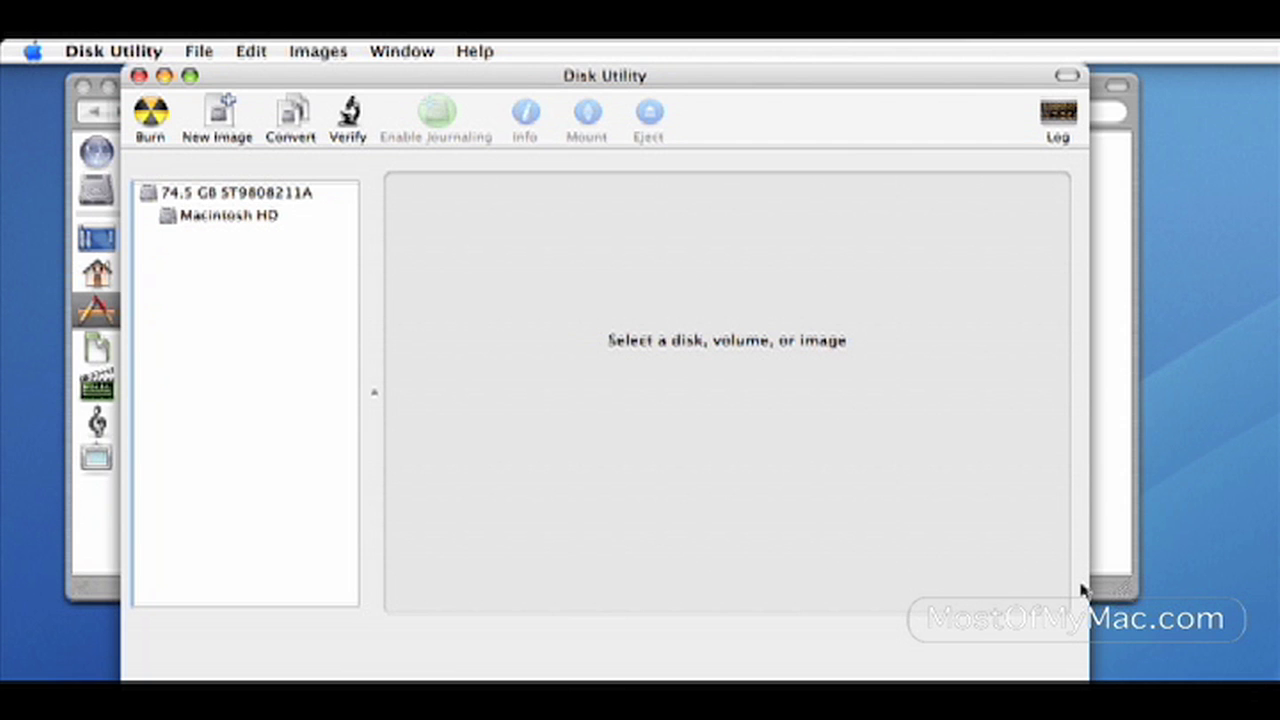
# Step: Browse Macintosh HD's Erase, RAID and Restore panels in Disk Utility
pyautogui.click(270, 218)
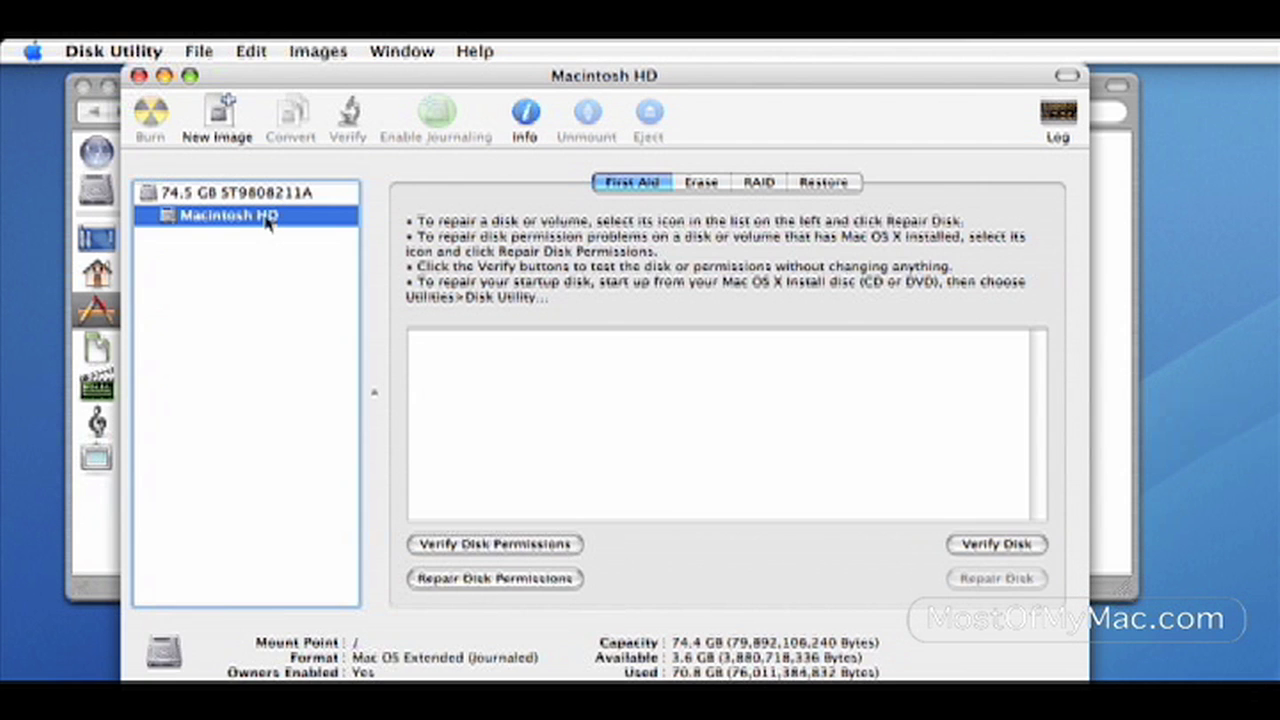
pyautogui.click(701, 182)
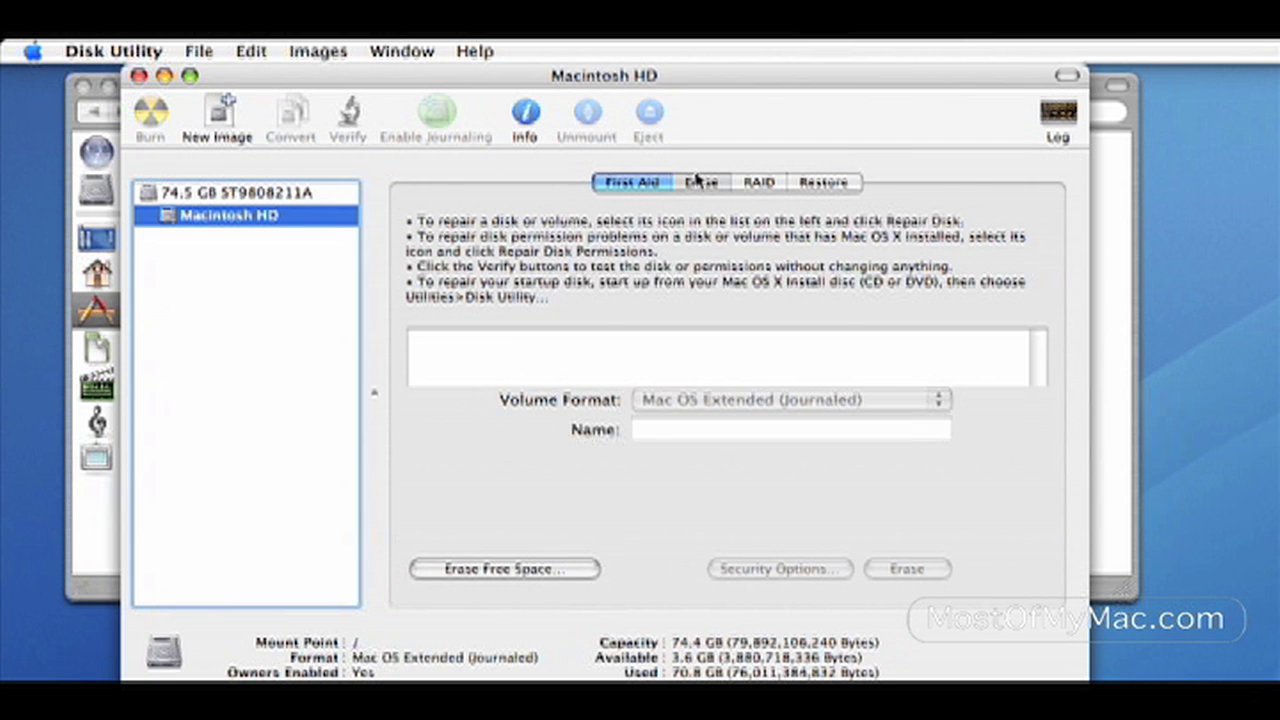
pyautogui.click(775, 188)
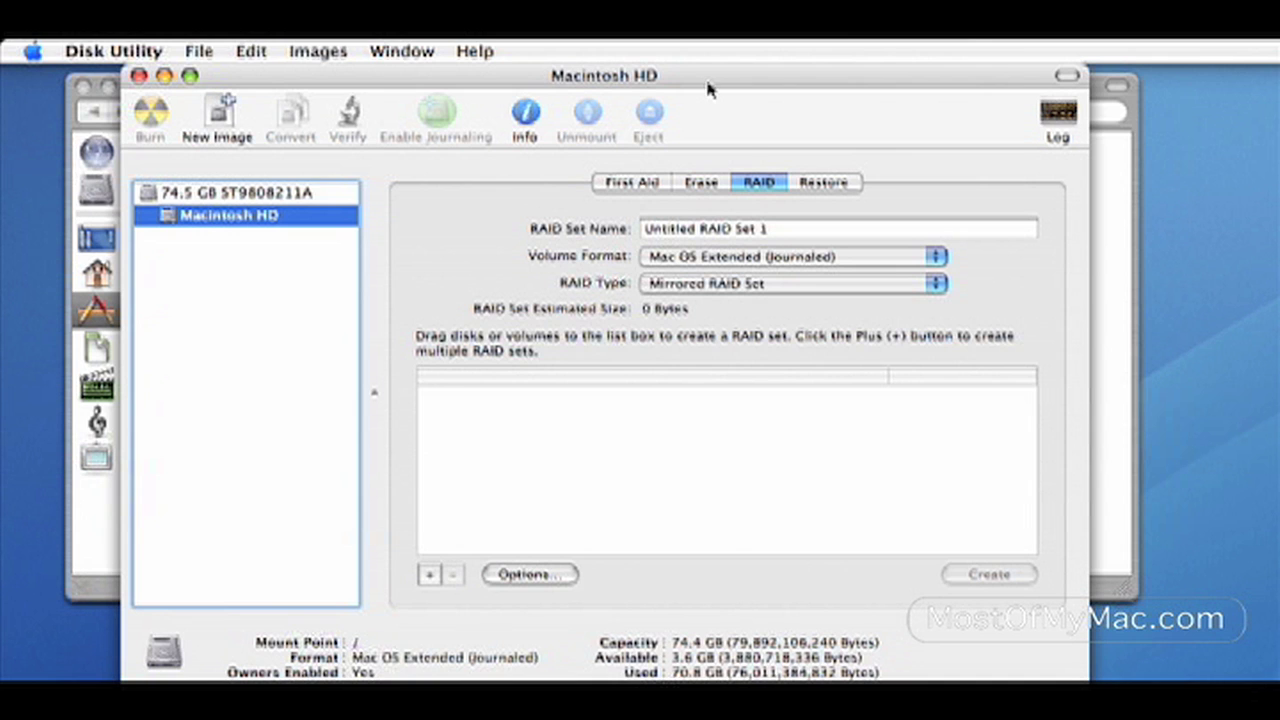
pyautogui.moveTo(690, 76); pyautogui.dragTo(638, 76)
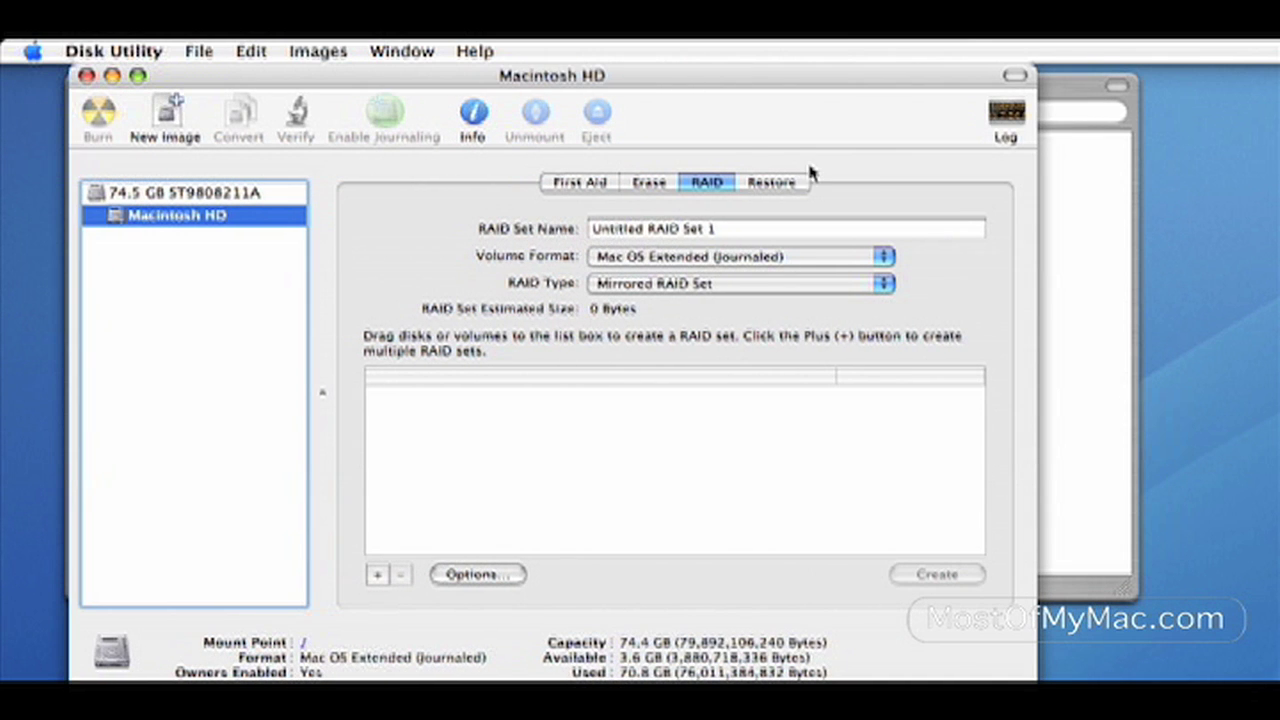
pyautogui.click(789, 183)
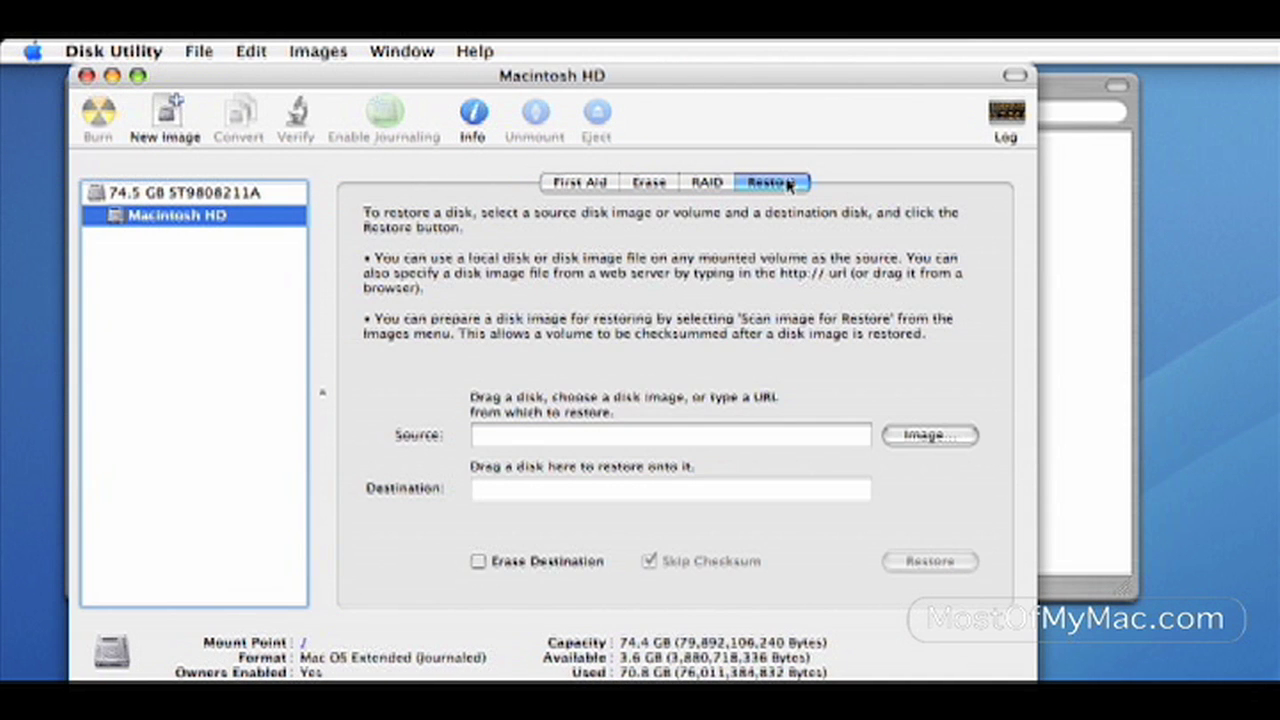
pyautogui.click(706, 184)
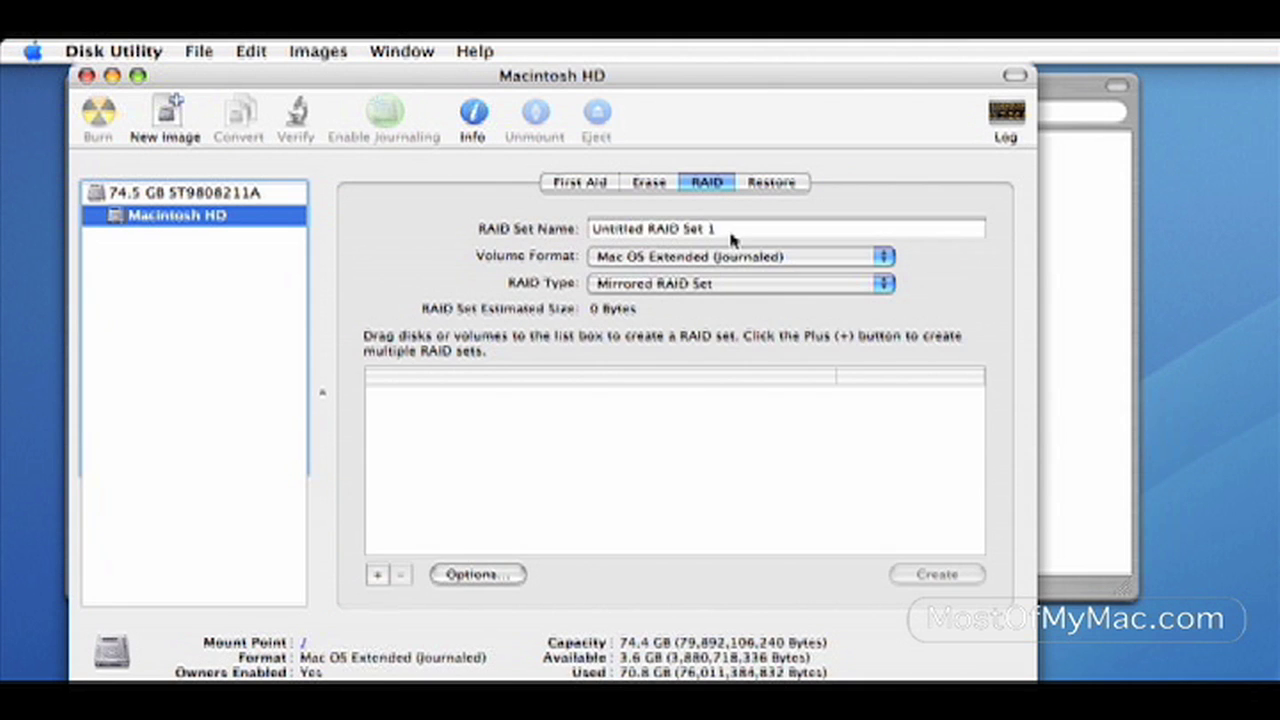
# Step: Inspect the RAID Type choices keeping Mirrored RAID Set, then select Grab in Utilities
pyautogui.click(730, 230)
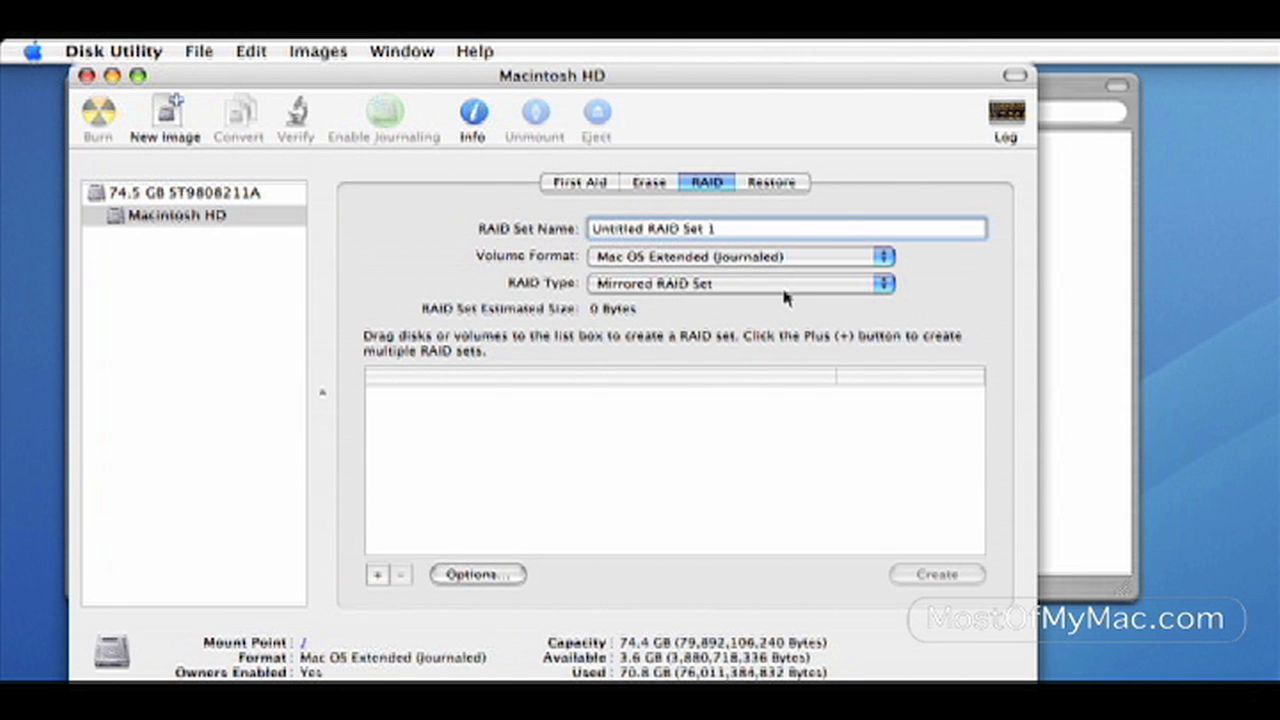
pyautogui.click(786, 289)
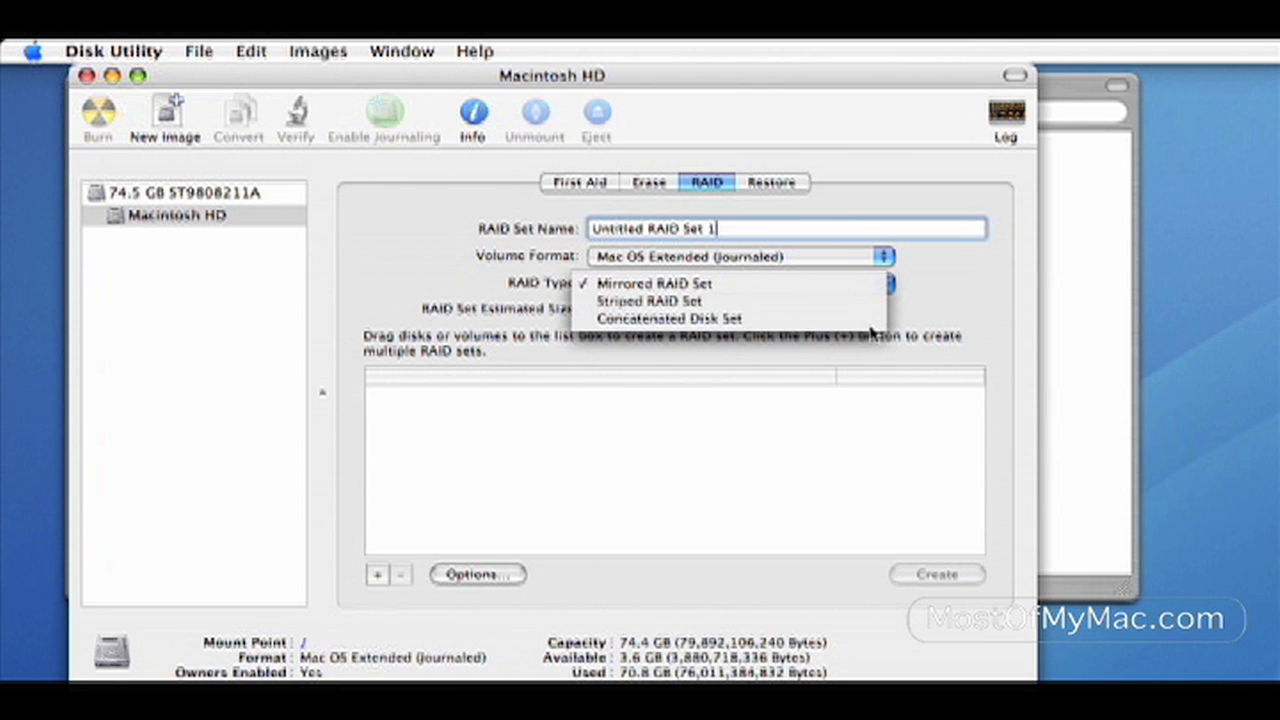
pyautogui.click(920, 318)
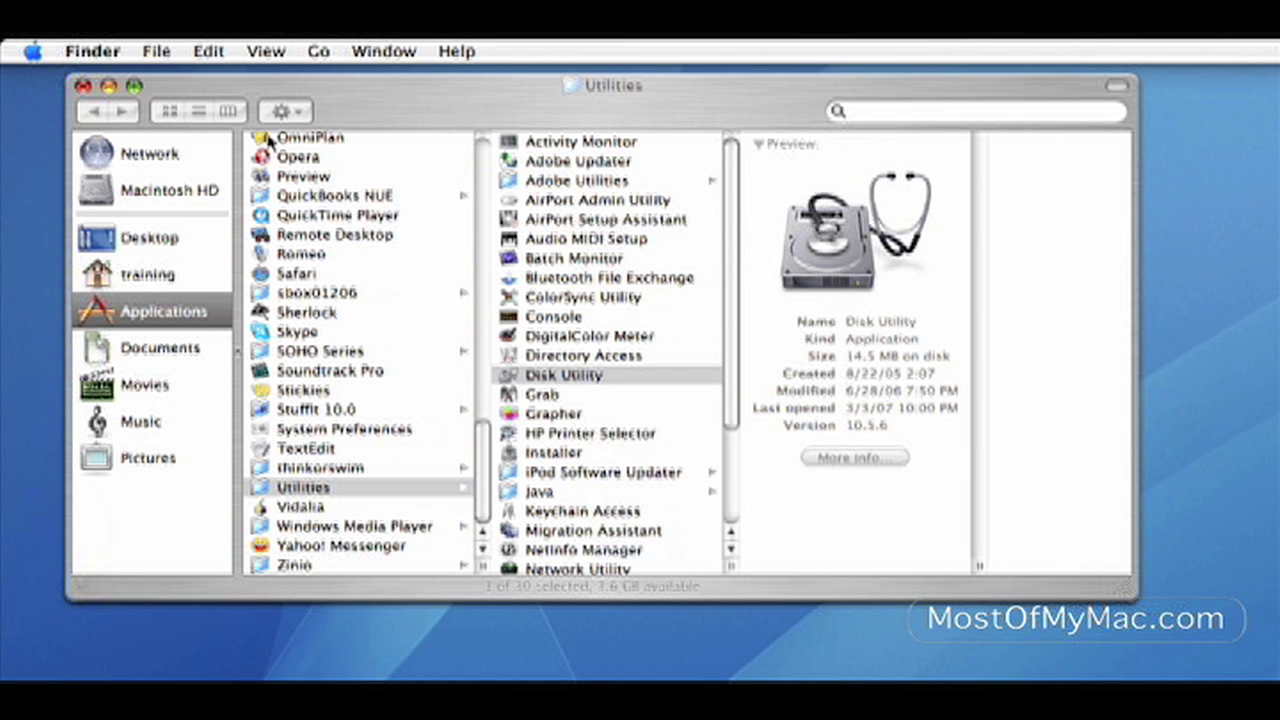
pyautogui.click(556, 398)
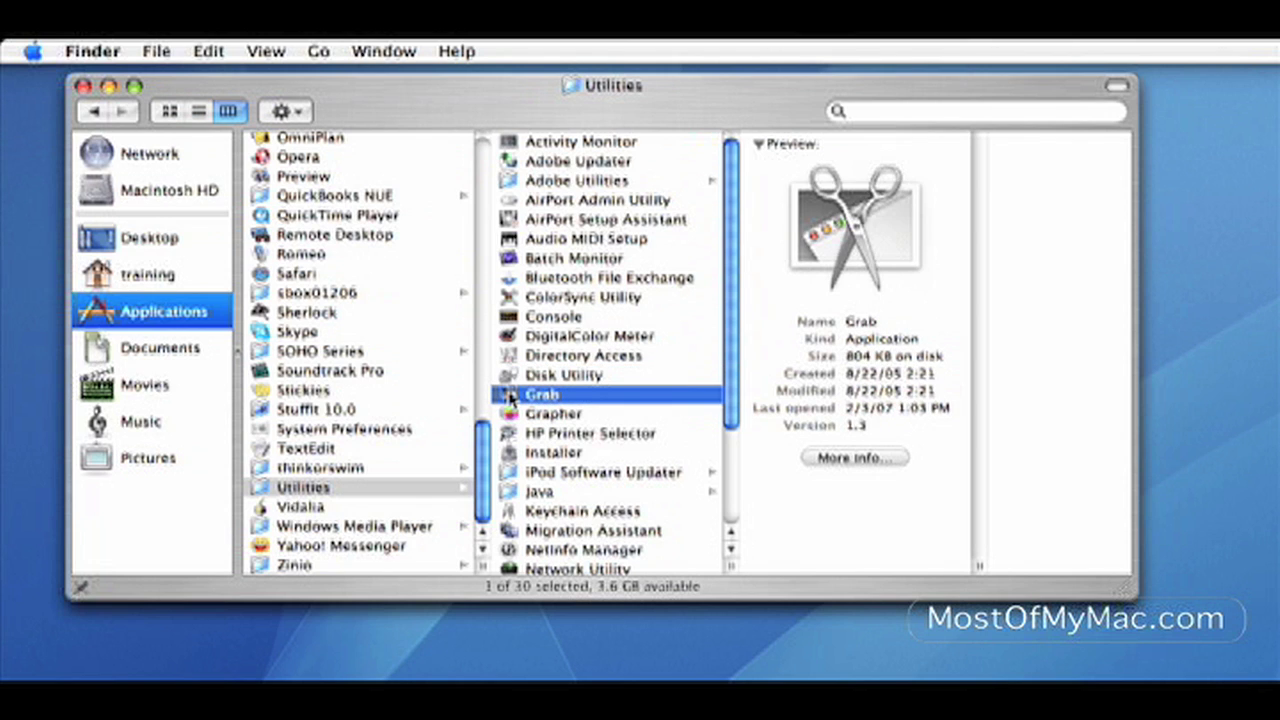
# Step: Launch Grab, browse its Grab, Capture and Window menus, then select Grapher in Finder
pyautogui.doubleClick(510, 396)
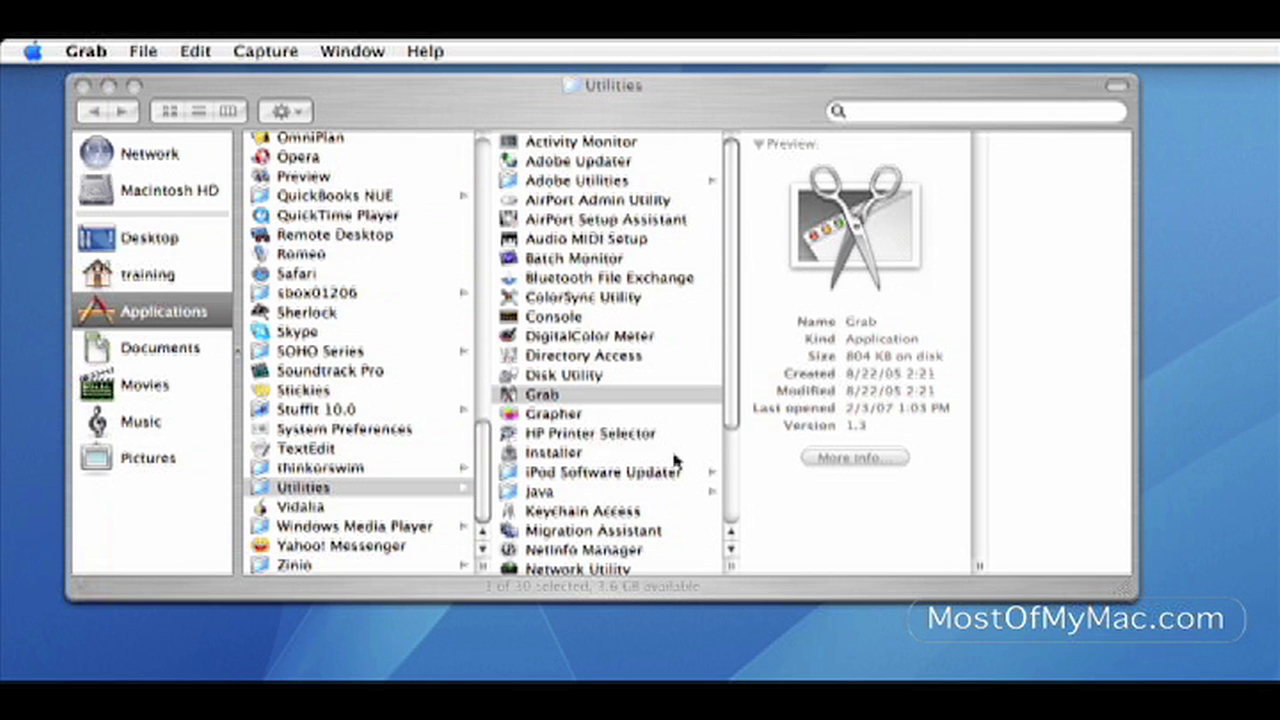
pyautogui.click(88, 50)
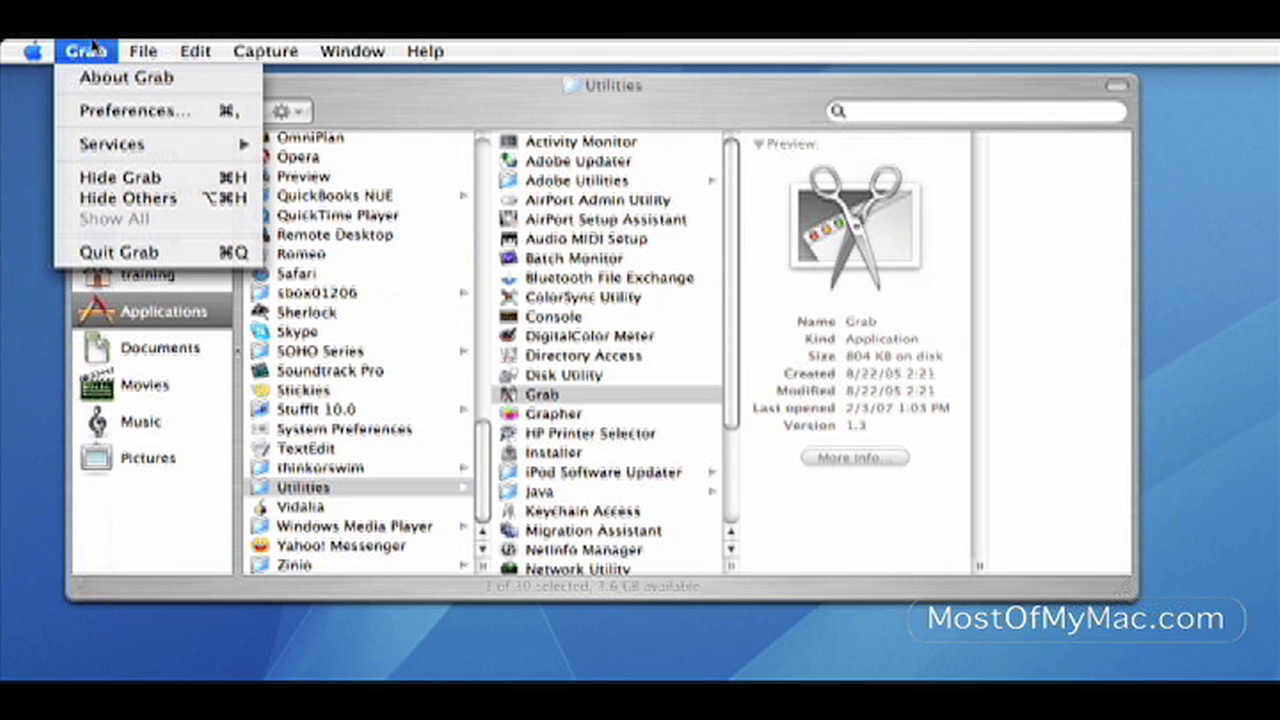
pyautogui.click(90, 48)
pyautogui.click(252, 50)
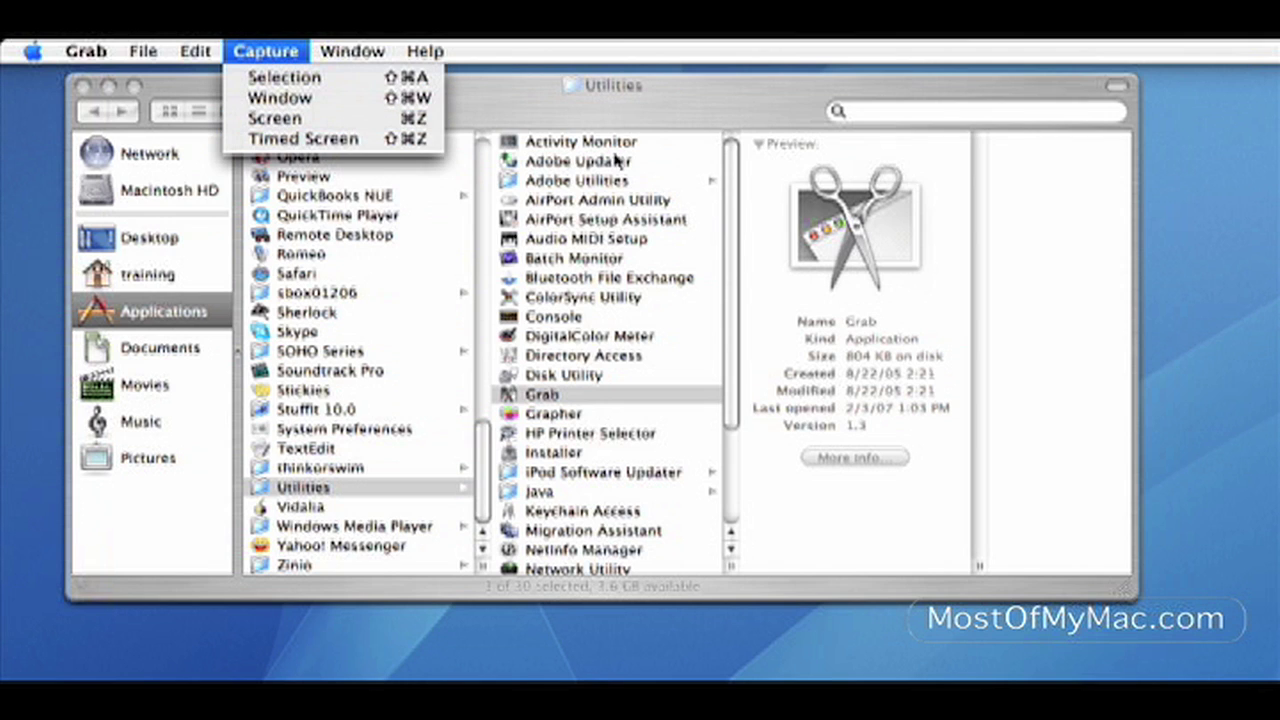
pyautogui.moveTo(352, 47)
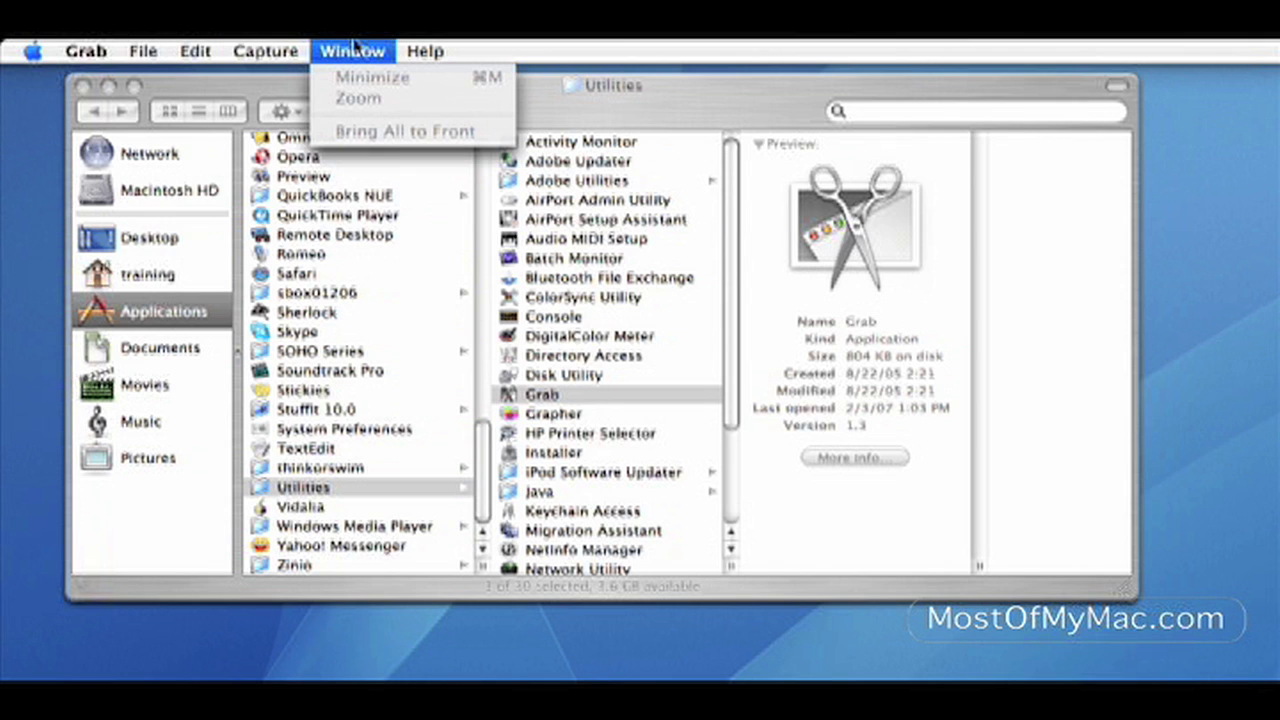
pyautogui.click(353, 45)
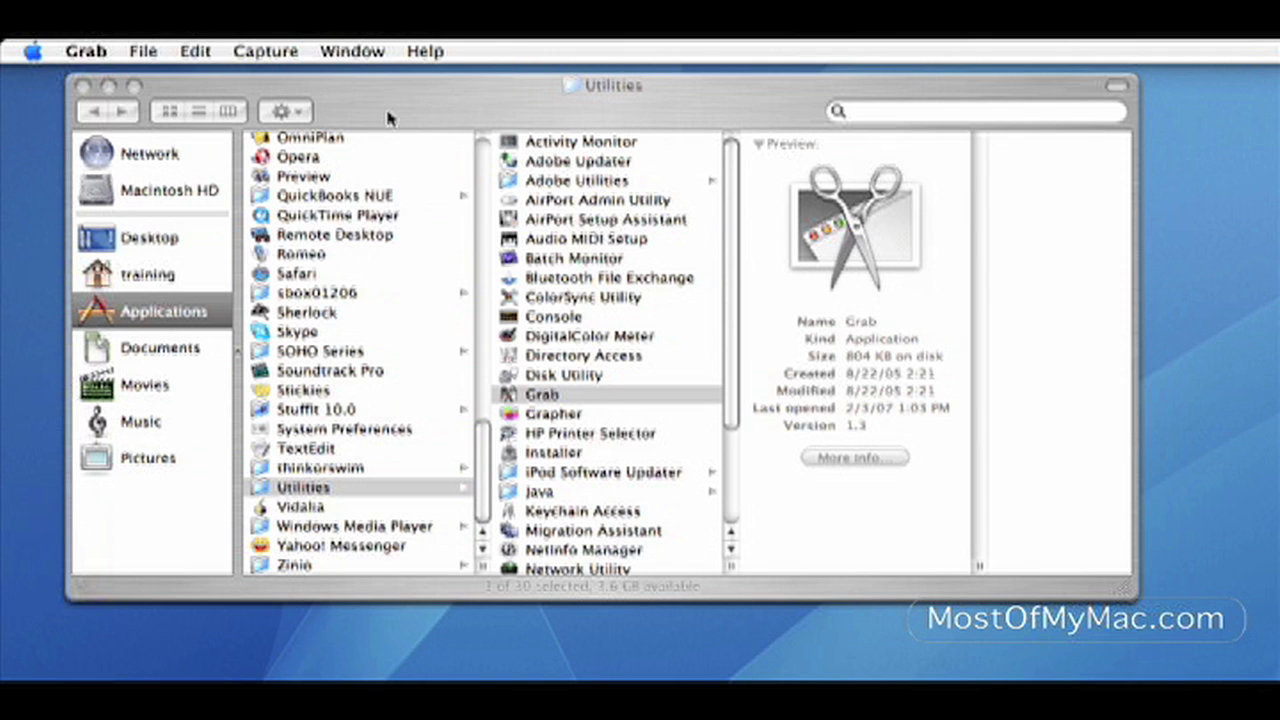
pyautogui.click(551, 420)
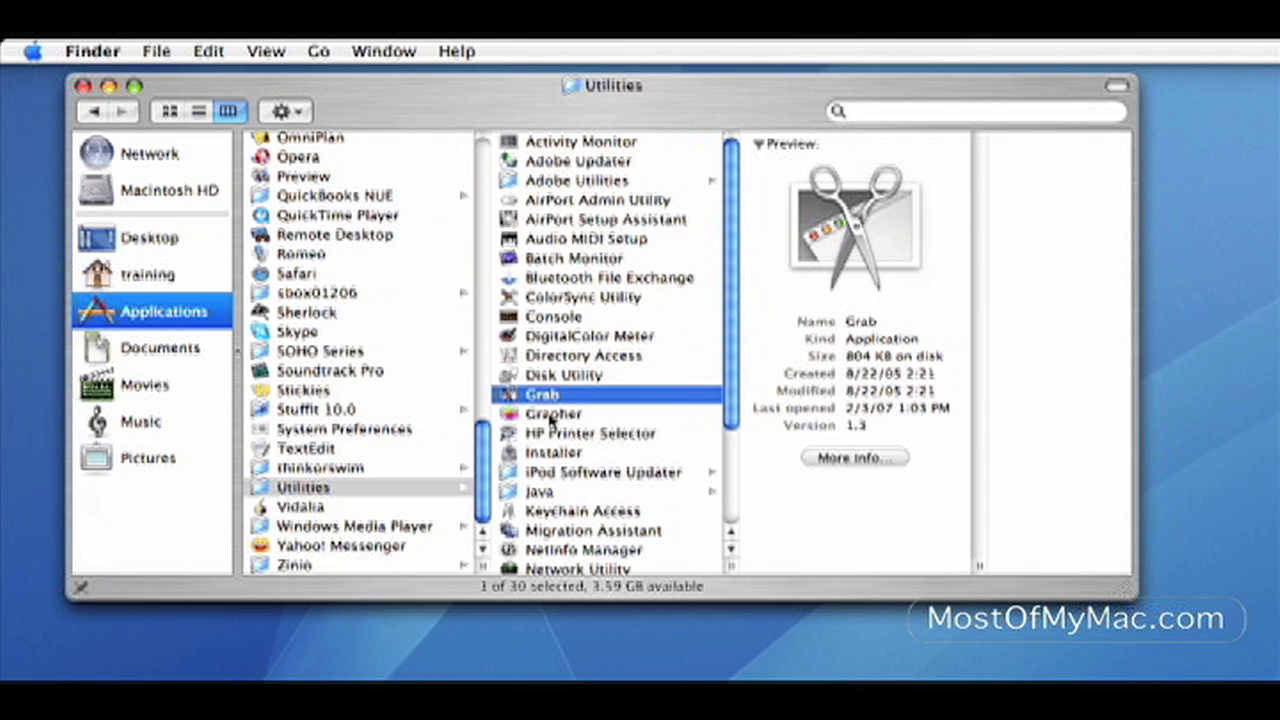
pyautogui.click(520, 420)
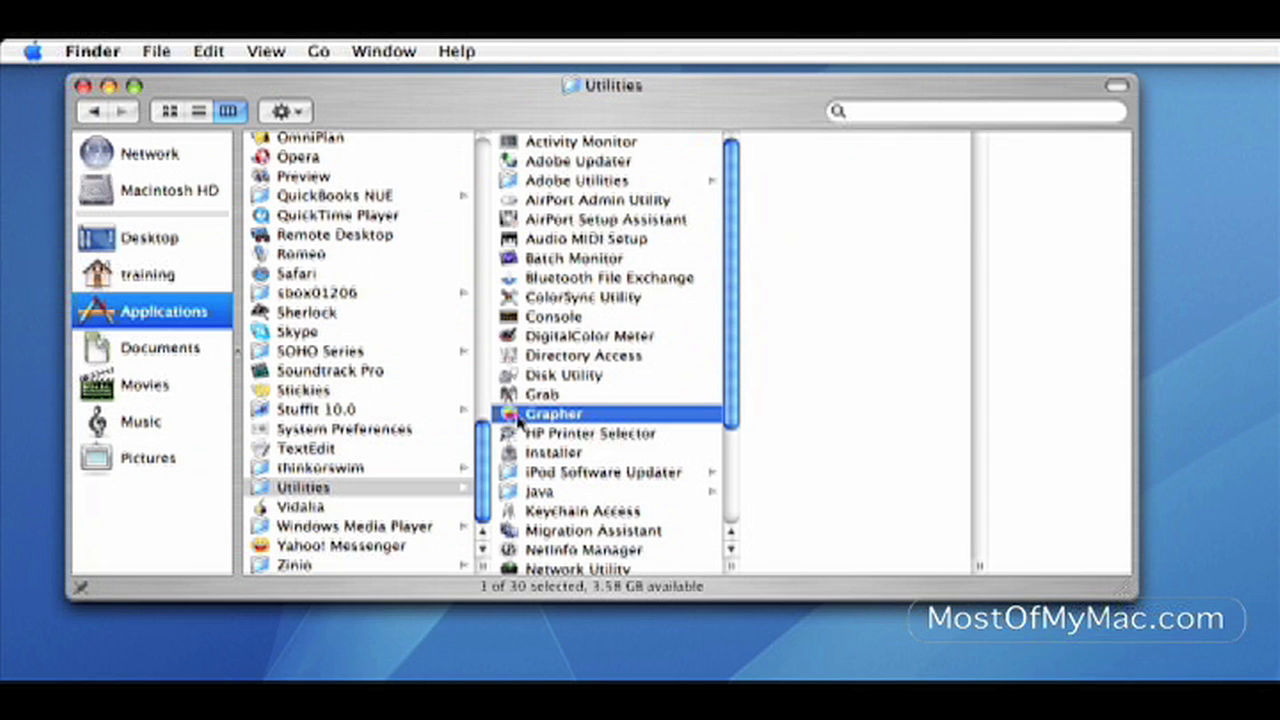
# Step: Launch Grapher and plot y = x³ in a new Default 2D graph
pyautogui.doubleClick(519, 421)
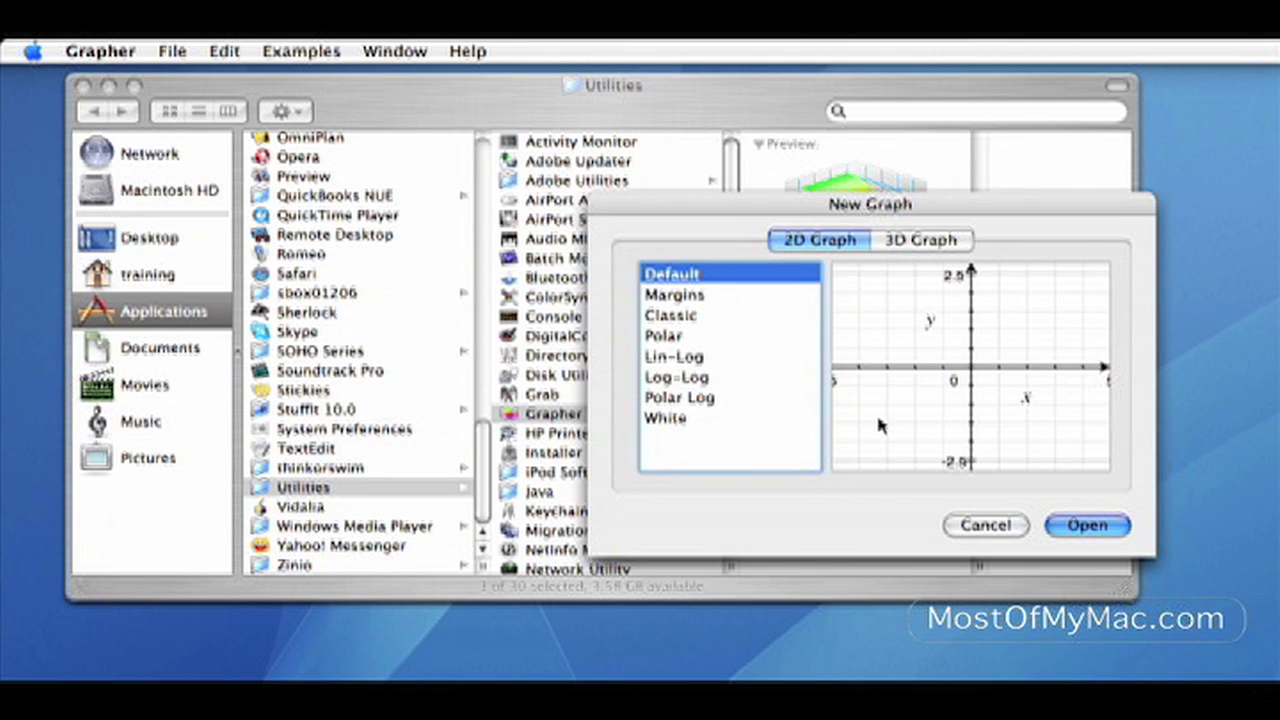
pyautogui.click(1066, 524)
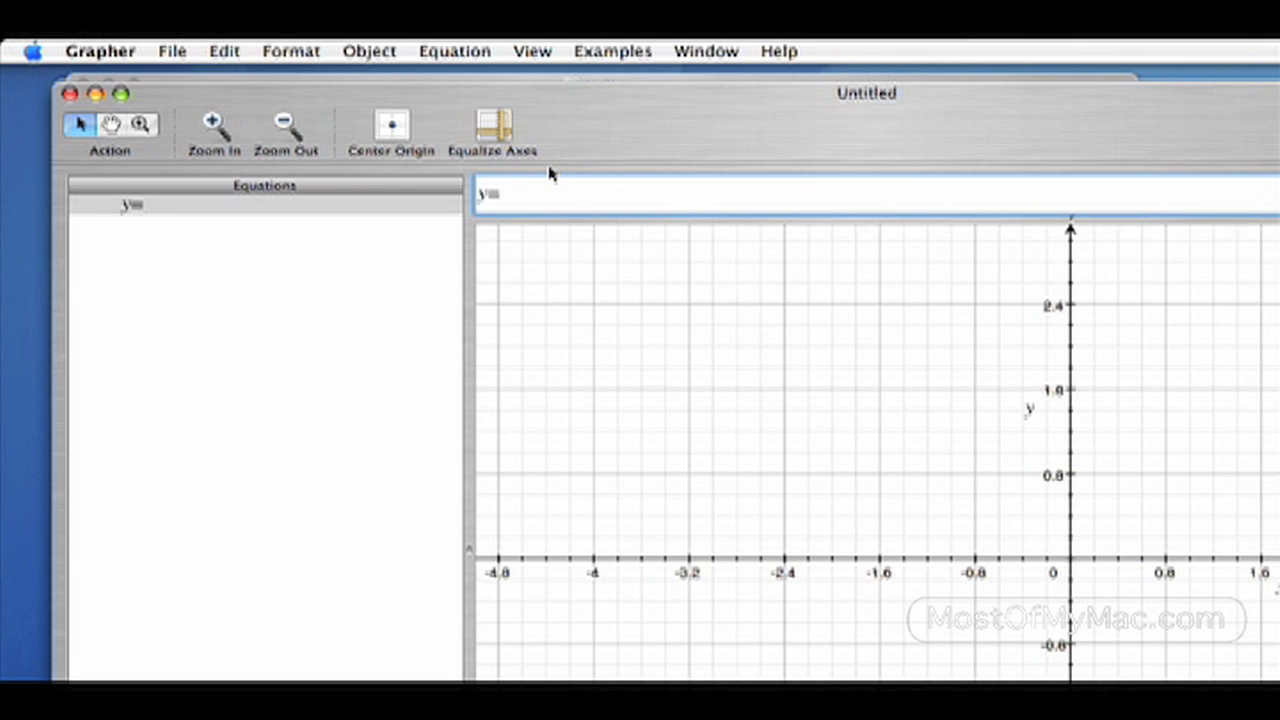
pyautogui.write('x')
pyautogui.write('^')
pyautogui.write('3')
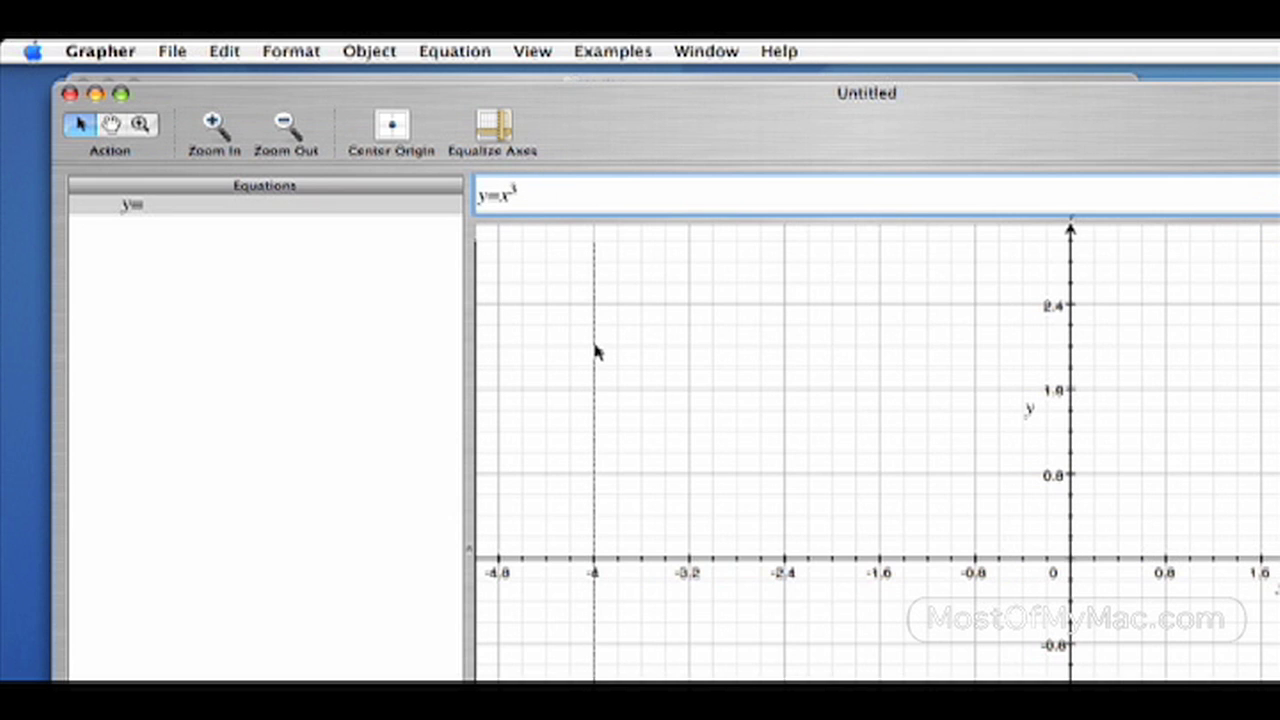
pyautogui.press('Return')
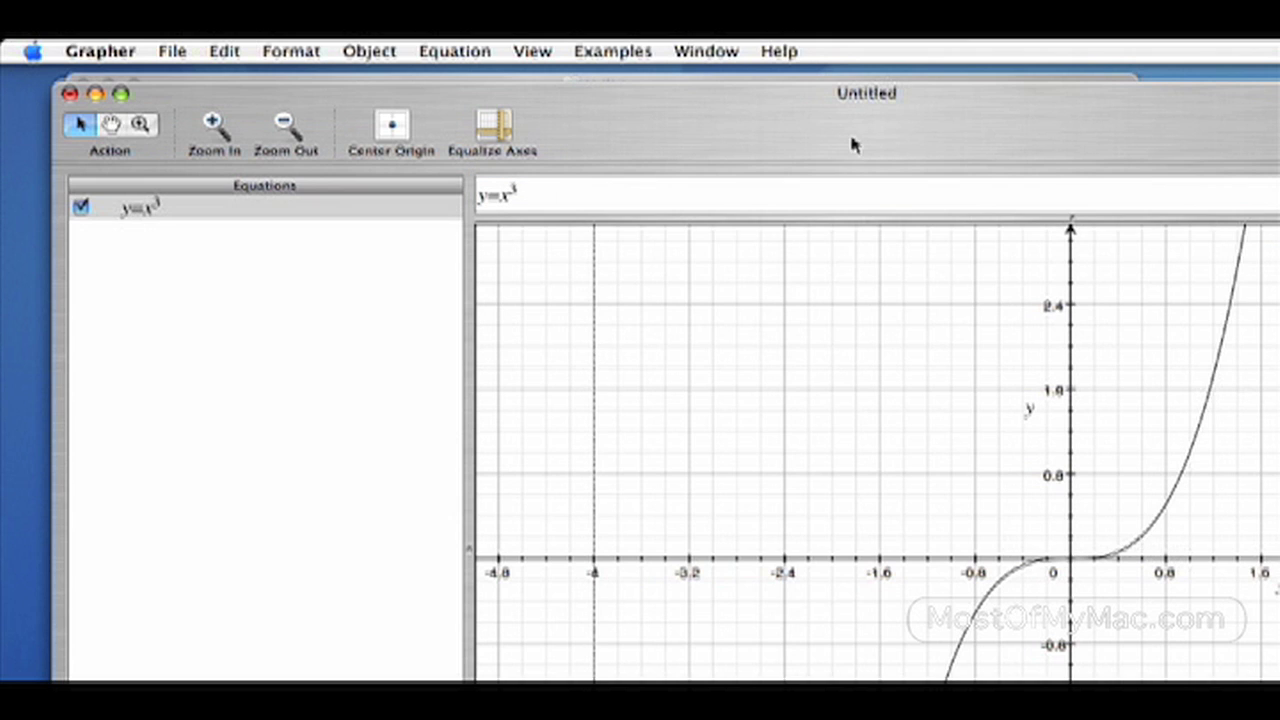
# Step: Reposition and shrink the Grapher window, then browse the Equation and Examples menus
pyautogui.moveTo(849, 130); pyautogui.dragTo(709, 111)
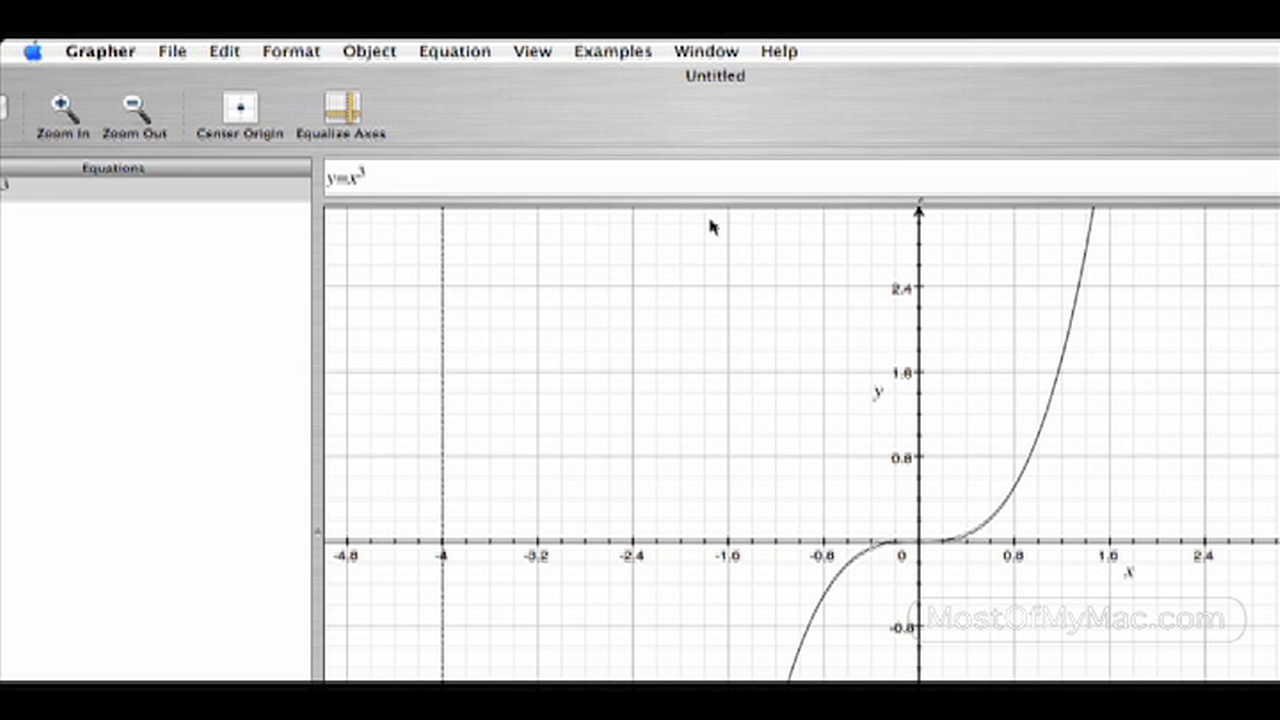
pyautogui.moveTo(600, 114); pyautogui.dragTo(714, 70)
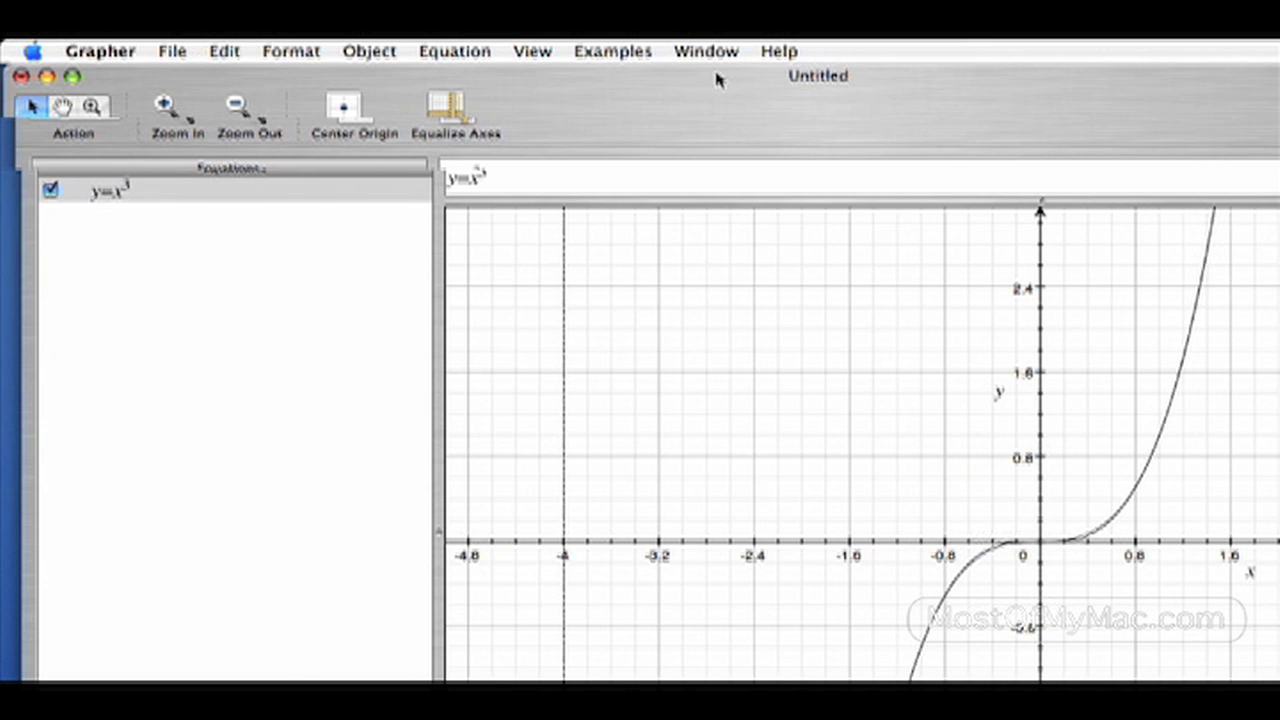
pyautogui.click(410, 248)
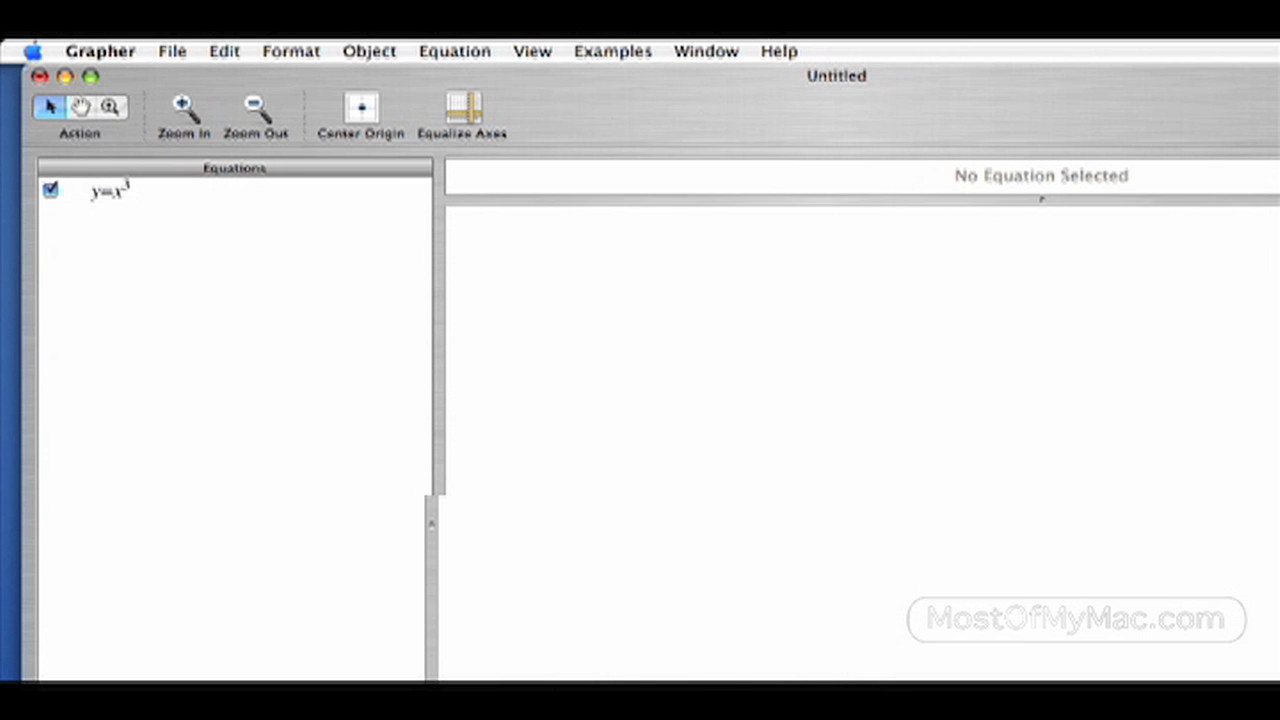
pyautogui.moveTo(1279, 690); pyautogui.dragTo(1225, 642)
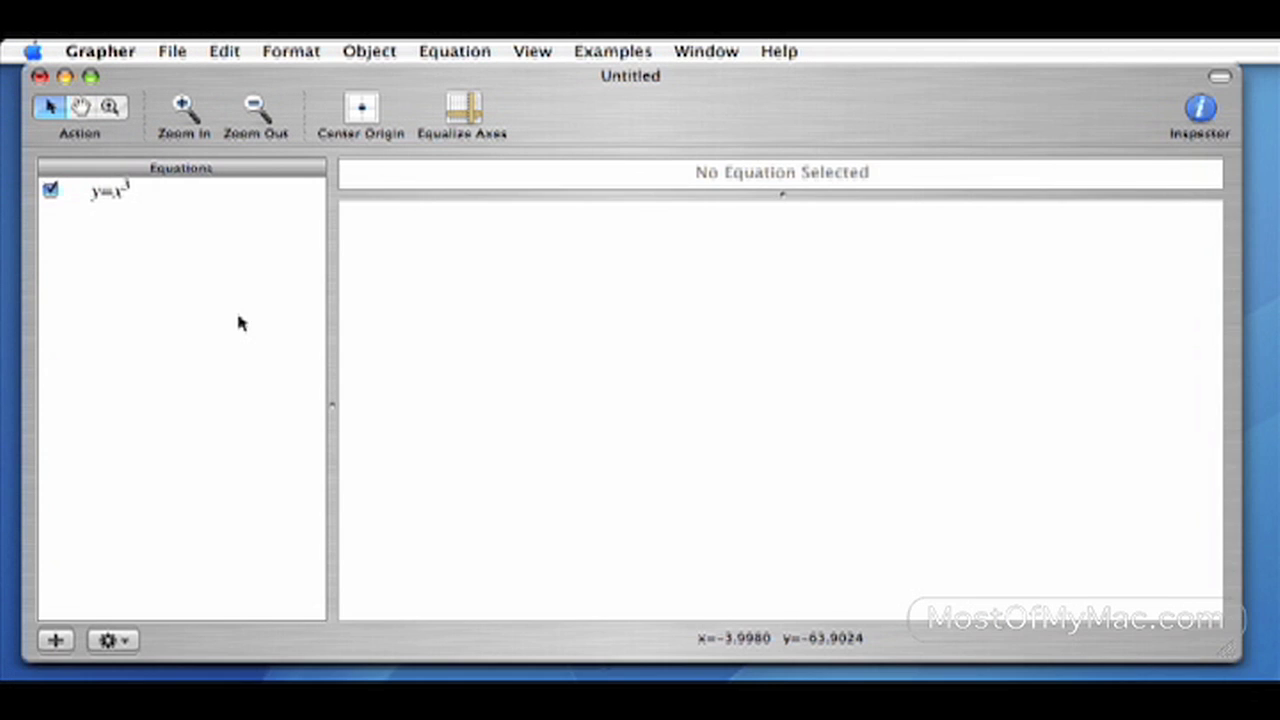
pyautogui.click(470, 48)
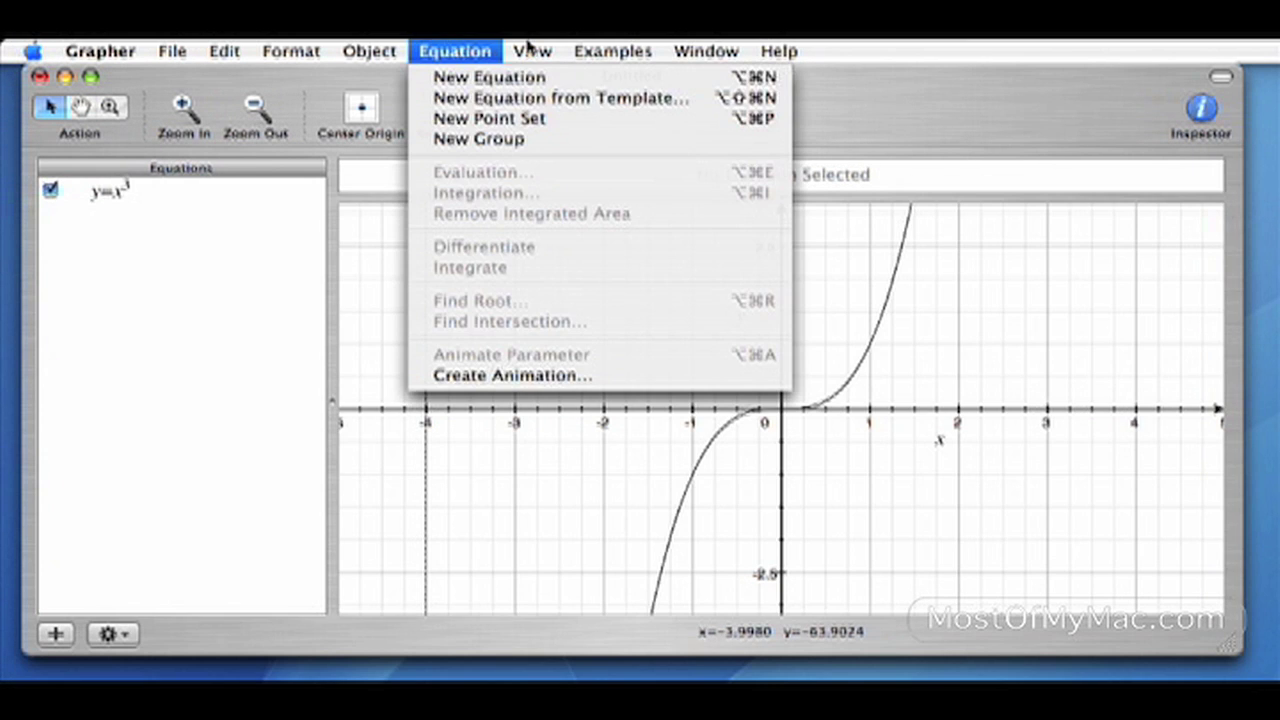
pyautogui.moveTo(530, 50)
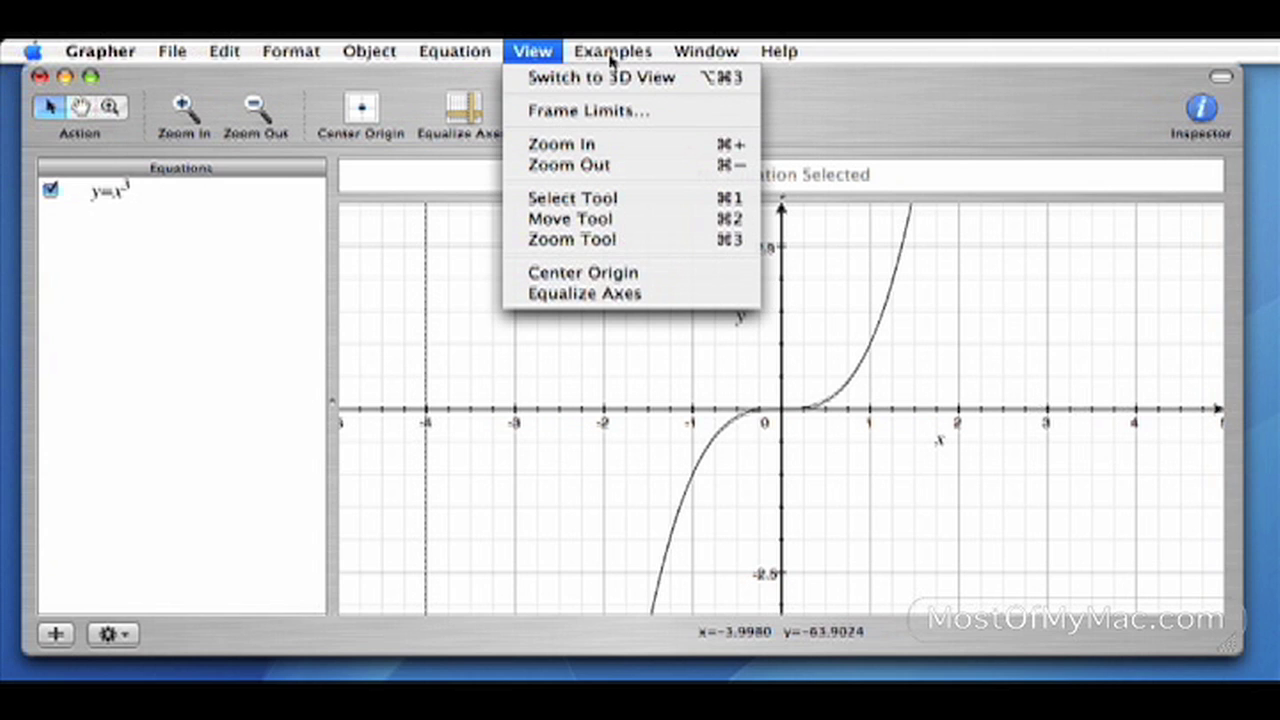
pyautogui.moveTo(616, 56)
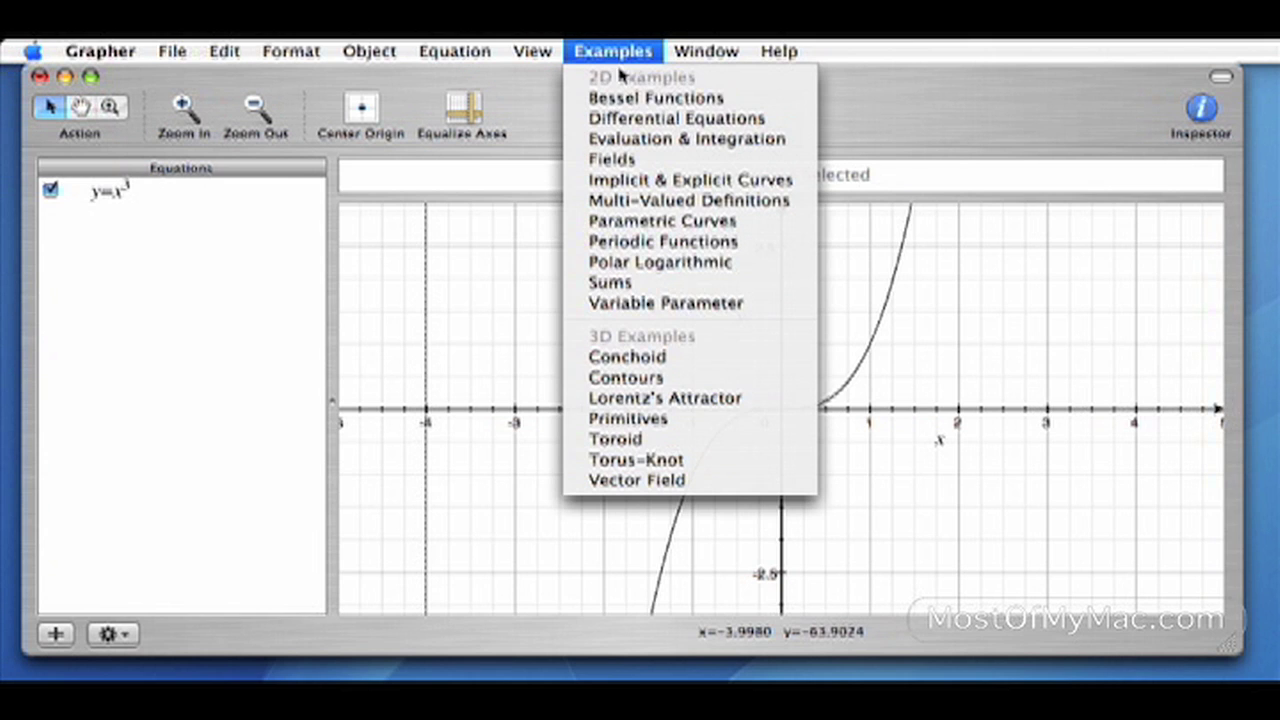
# Step: Open the Differential Equations example and inspect its Vector Field, f(x,y) and x0 rows
pyautogui.click(655, 106)
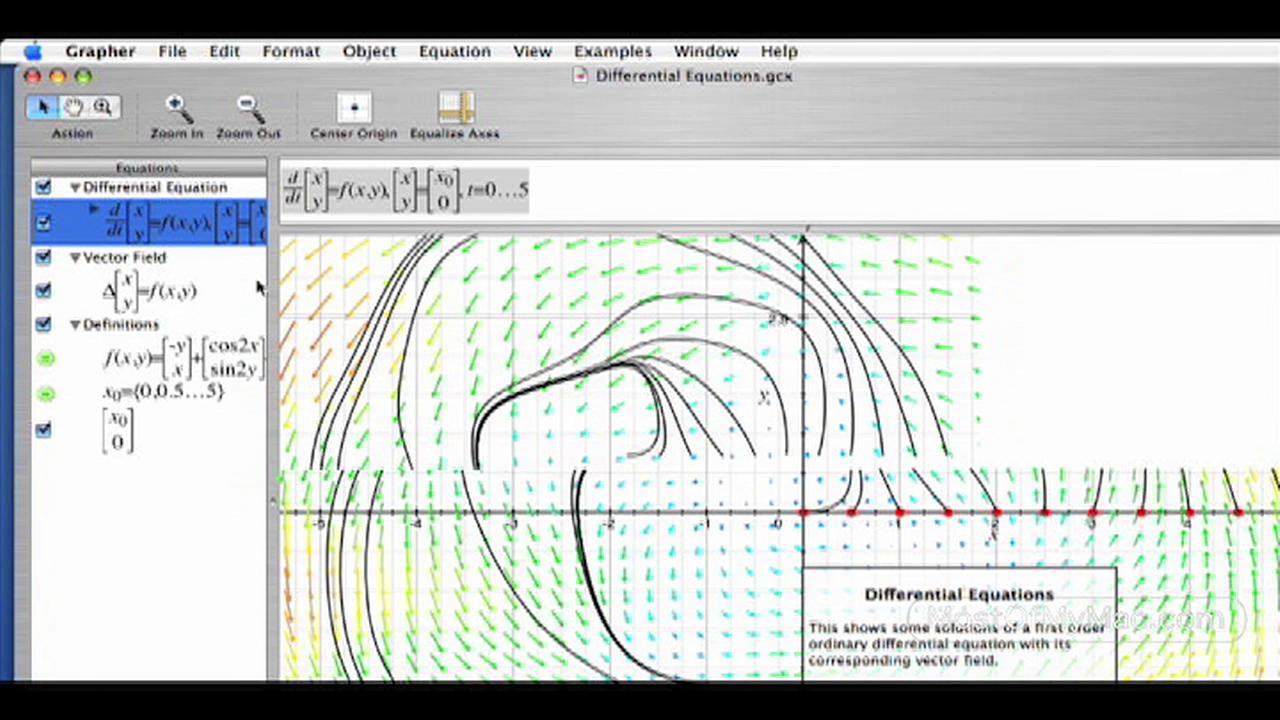
pyautogui.click(212, 300)
pyautogui.click(209, 348)
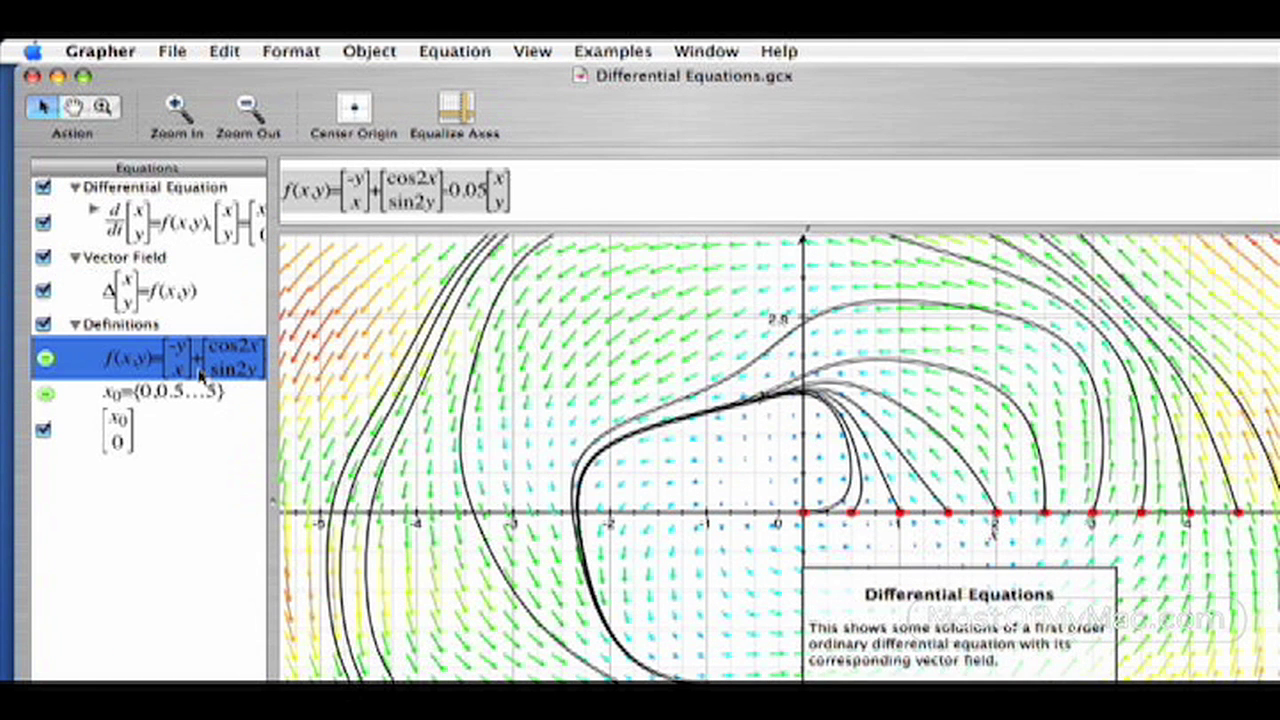
pyautogui.click(182, 398)
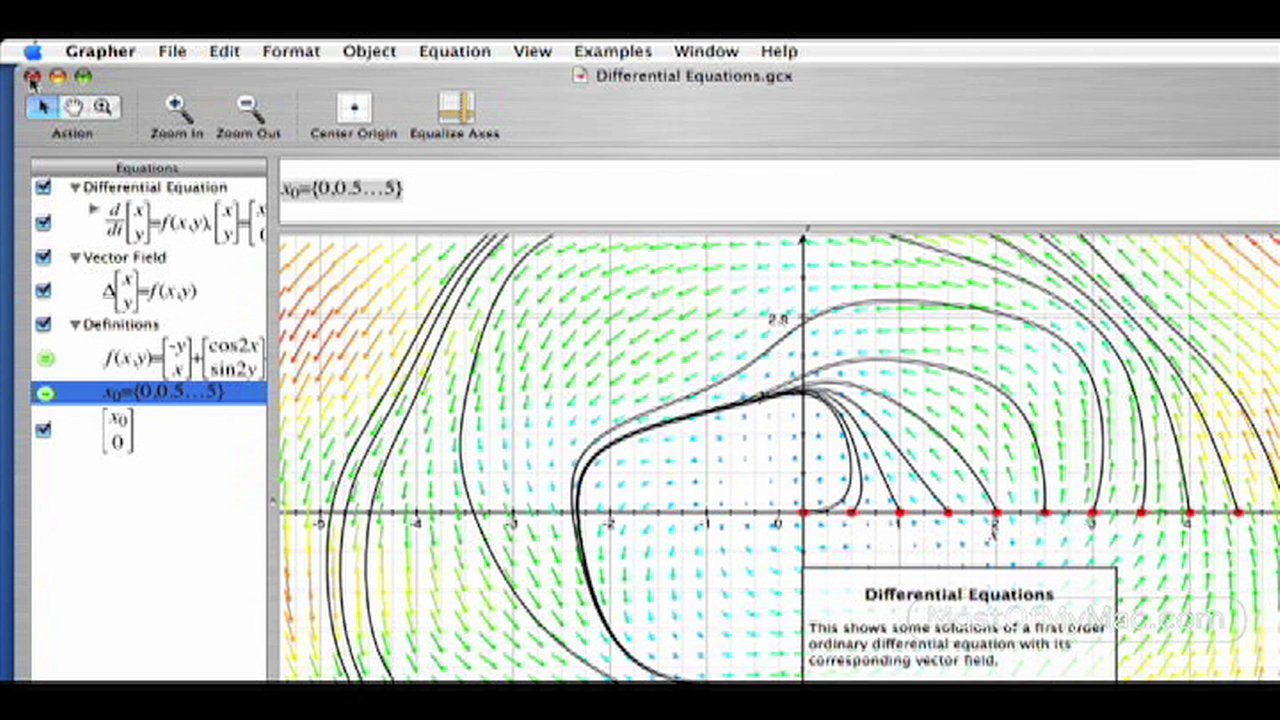
# Step: Close the example and the untitled graph without saving changes
pyautogui.click(32, 77)
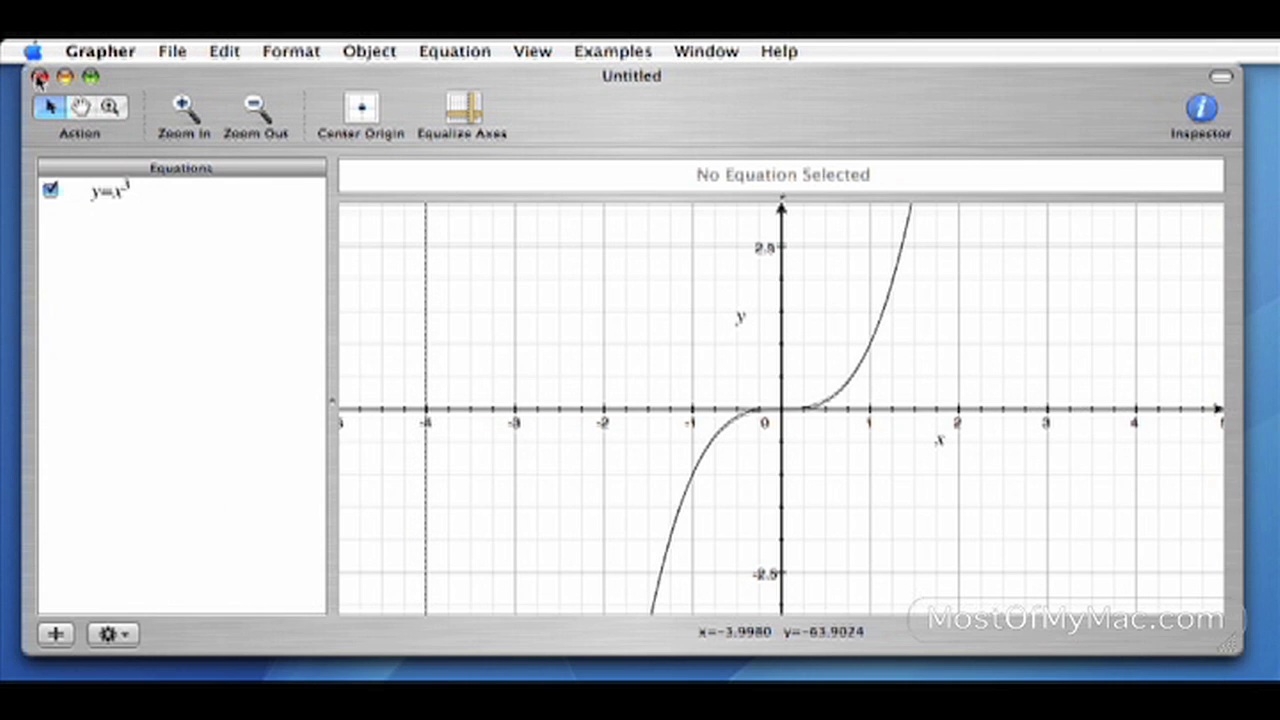
pyautogui.click(37, 77)
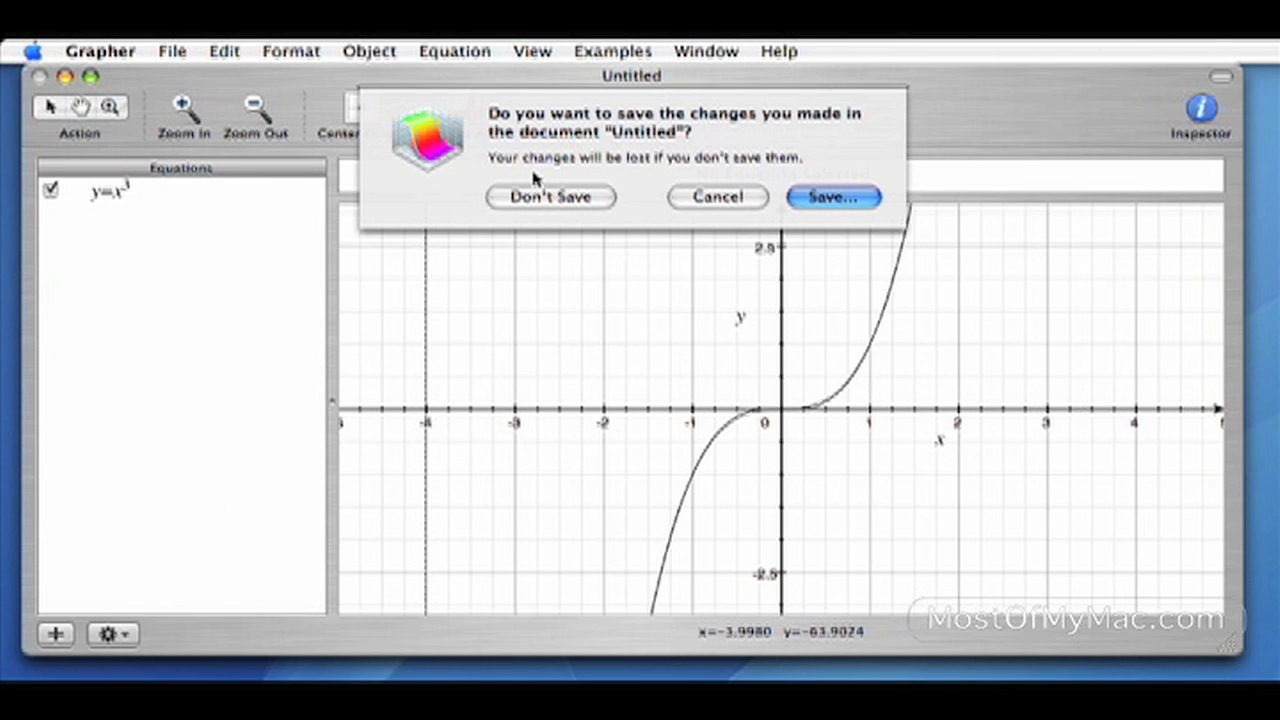
pyautogui.click(546, 197)
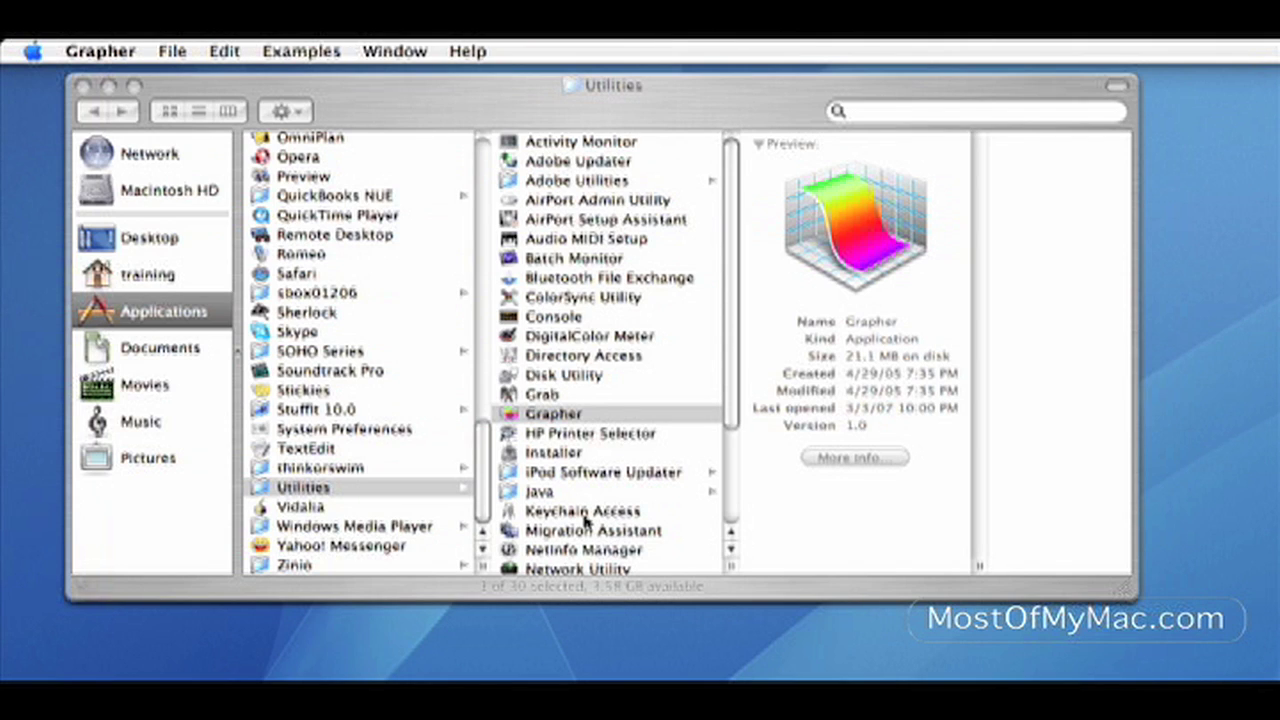
# Step: Launch Keychain Access from Utilities and show the System keychain's items
pyautogui.press('super+q')
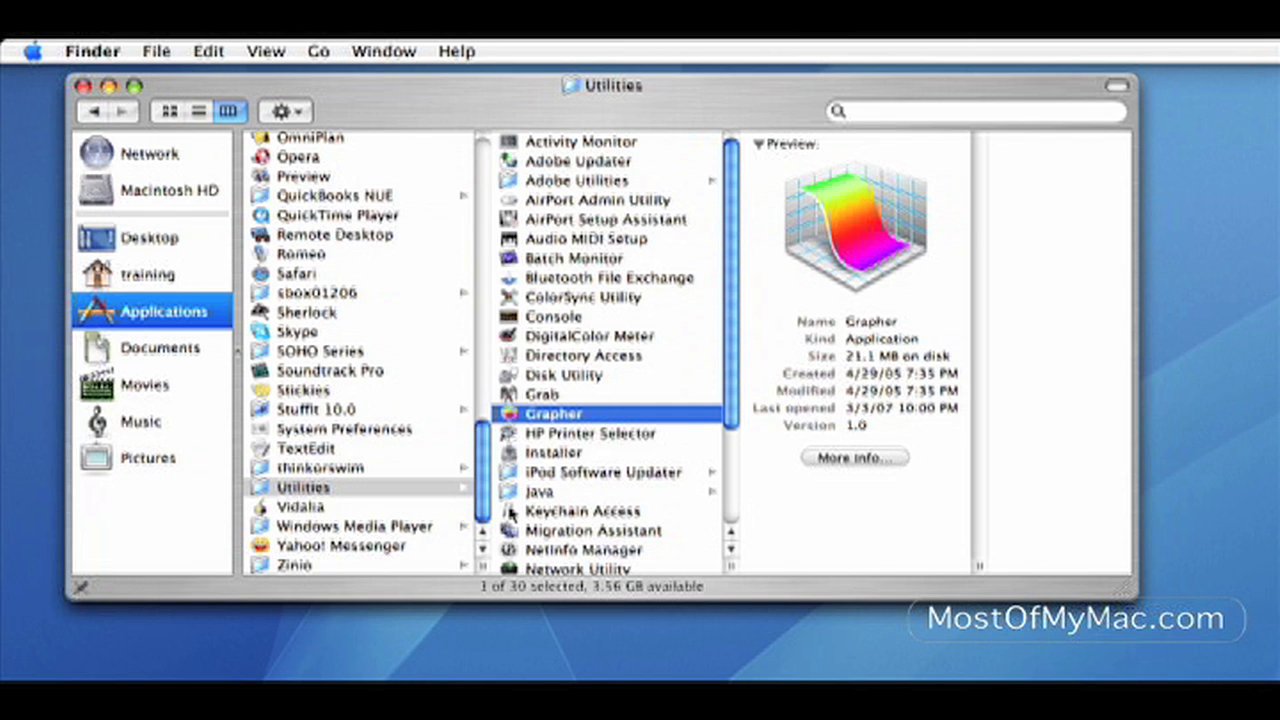
pyautogui.click(510, 512)
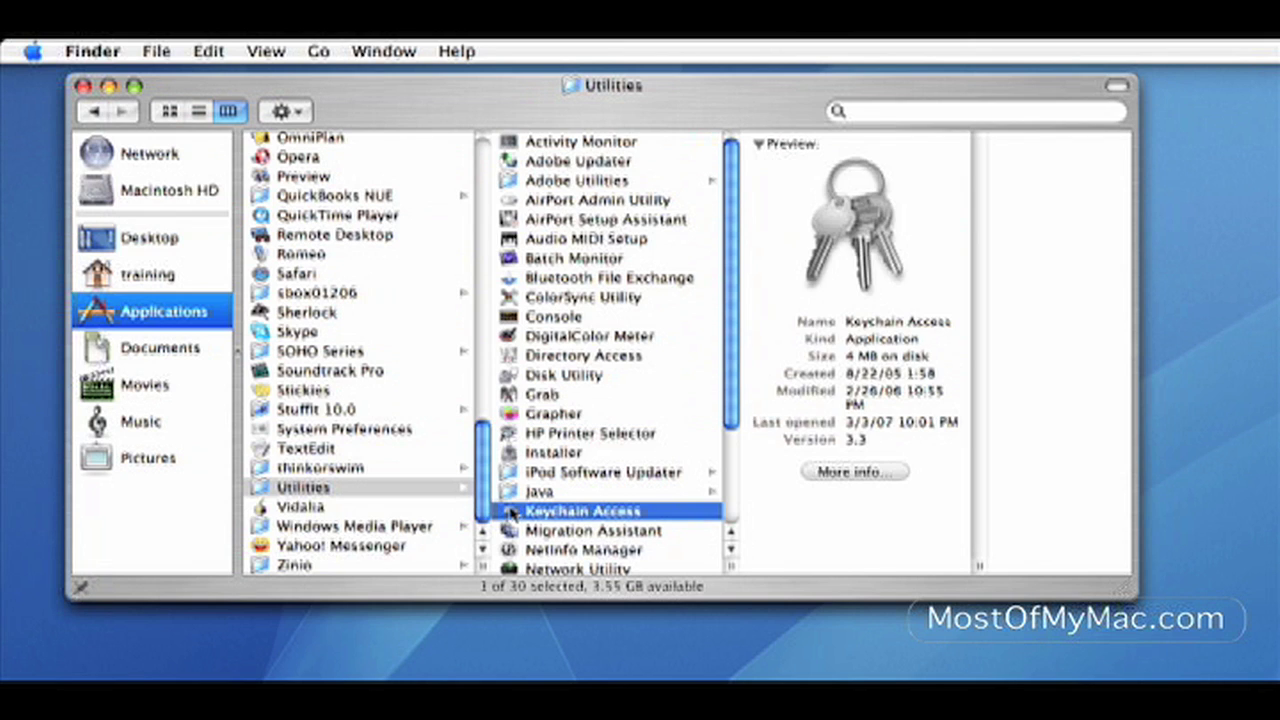
pyautogui.doubleClick(510, 512)
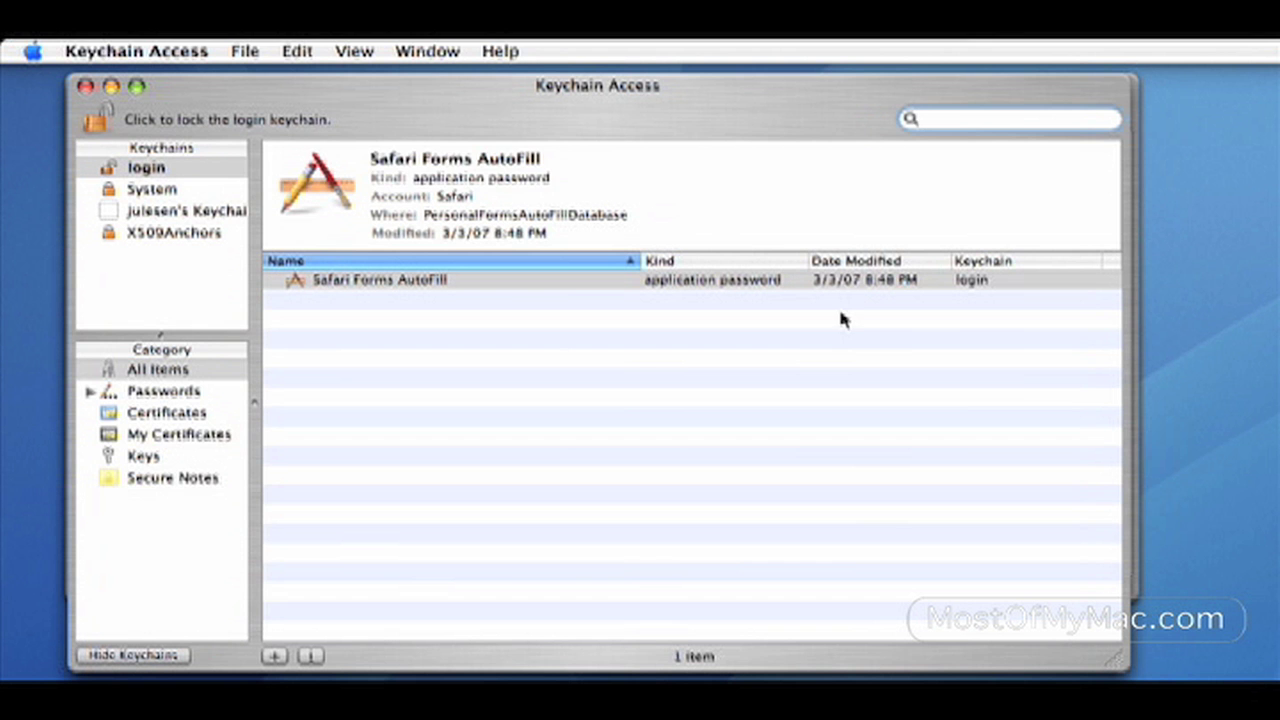
pyautogui.click(148, 192)
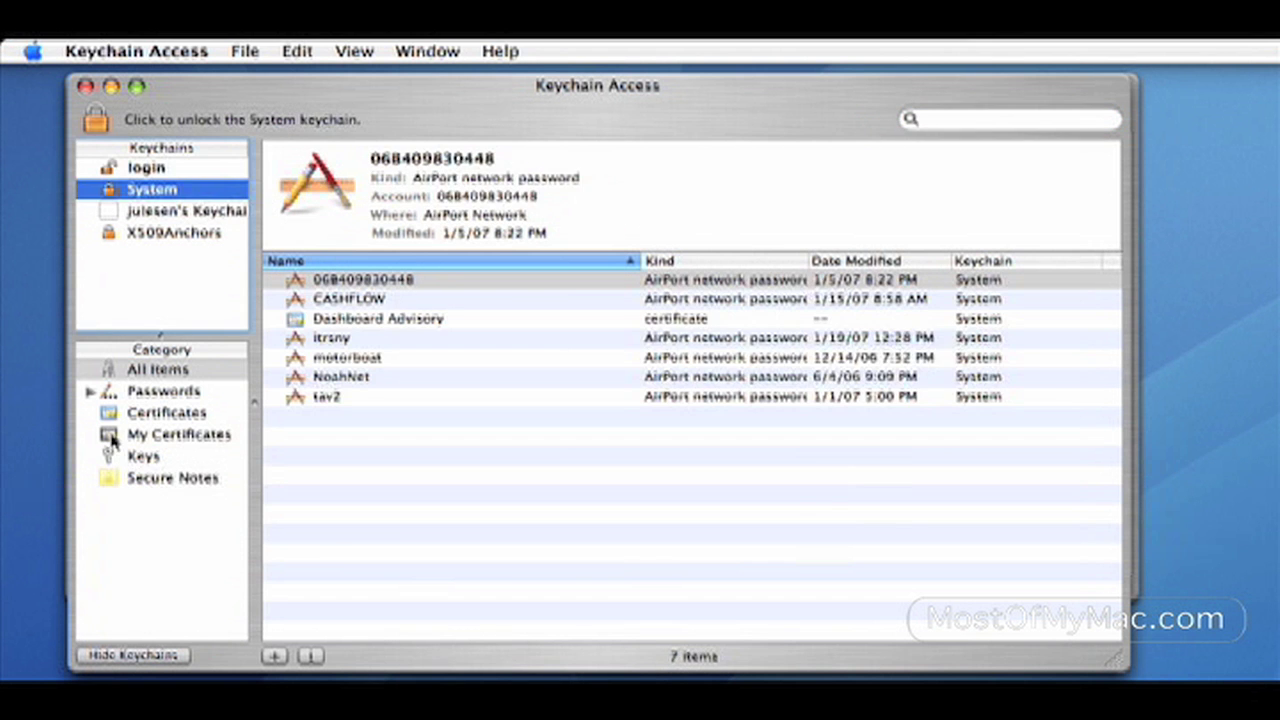
# Step: Browse the Secure Notes, Certificates and My Certificates categories of the System keychain
pyautogui.click(150, 480)
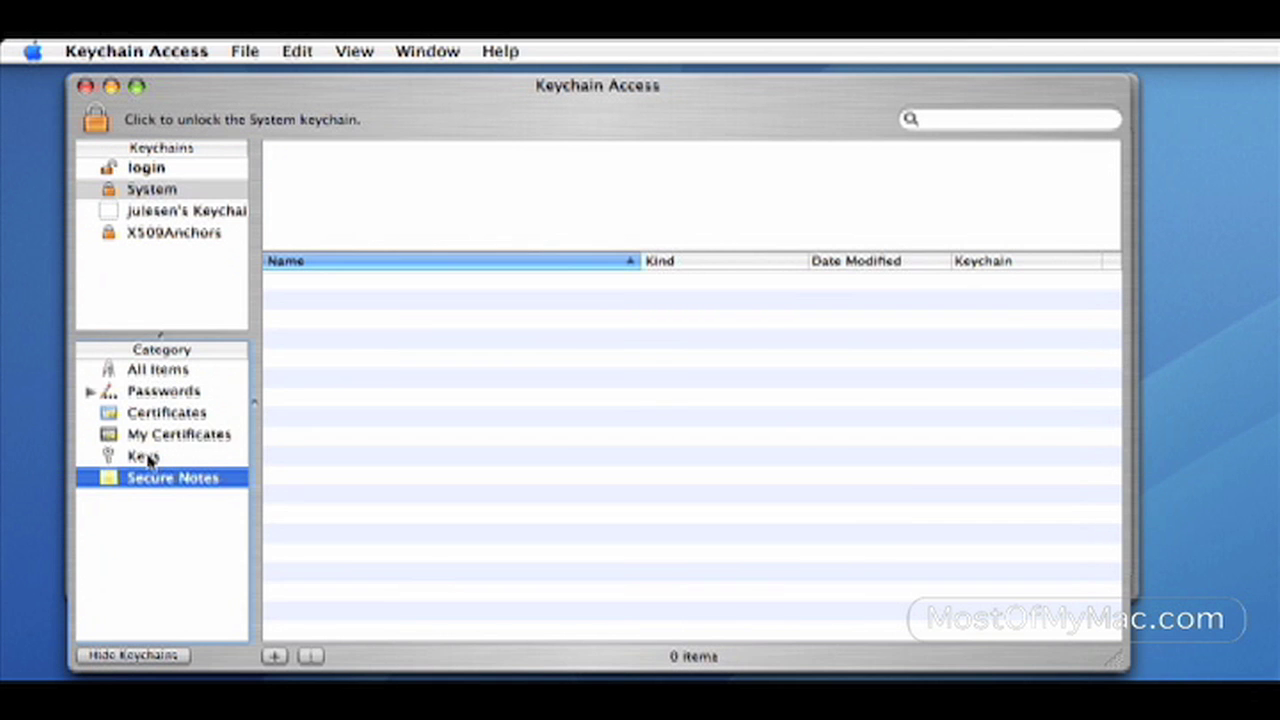
pyautogui.moveTo(480, 128); pyautogui.dragTo(420, 120)
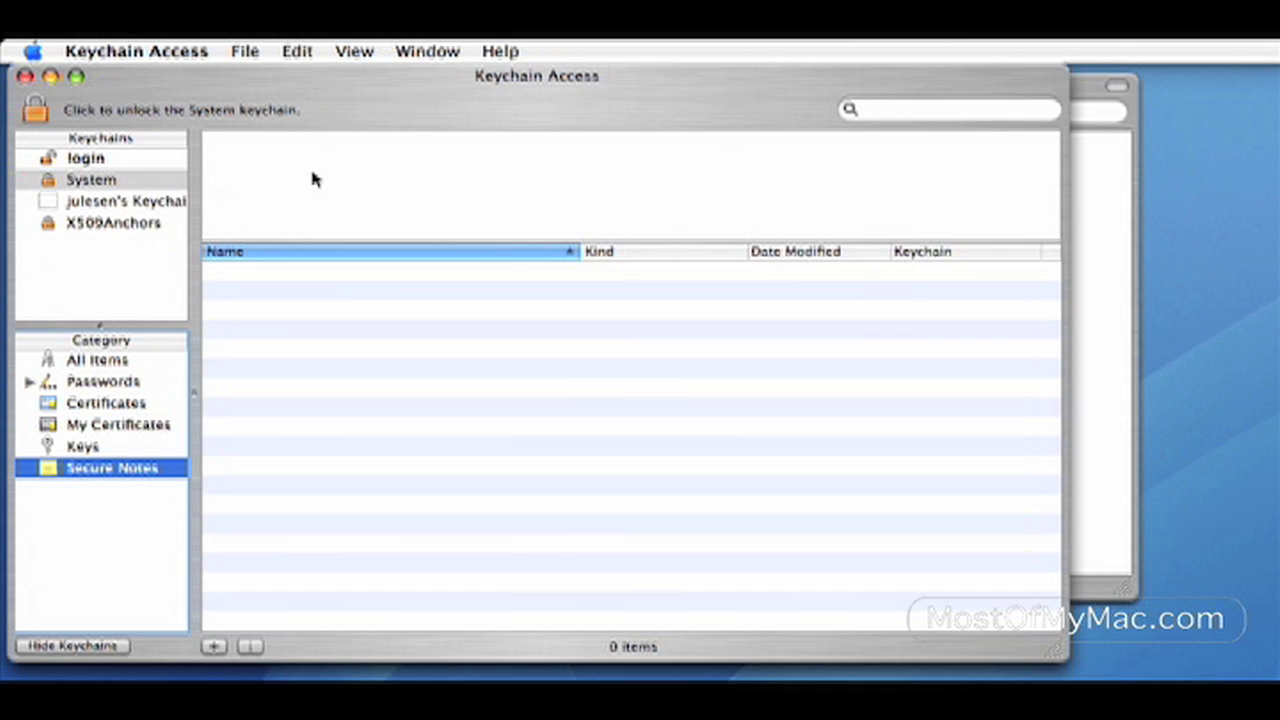
pyautogui.click(120, 405)
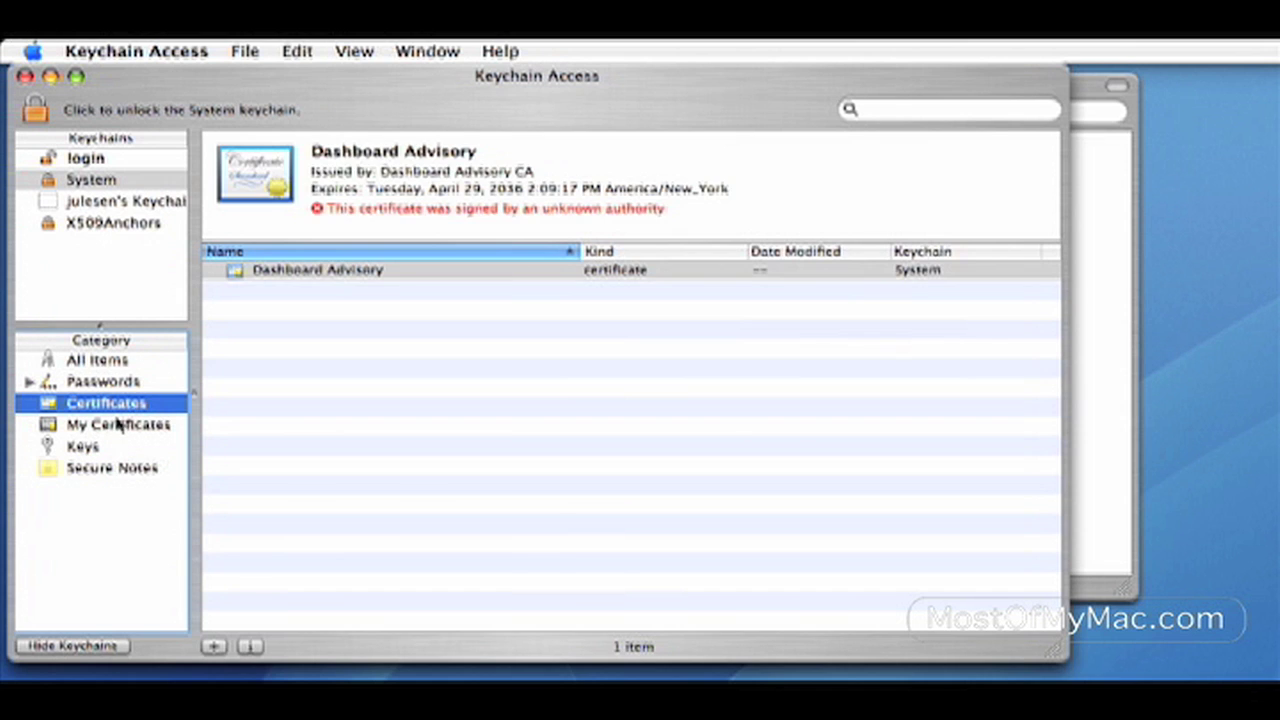
pyautogui.click(114, 427)
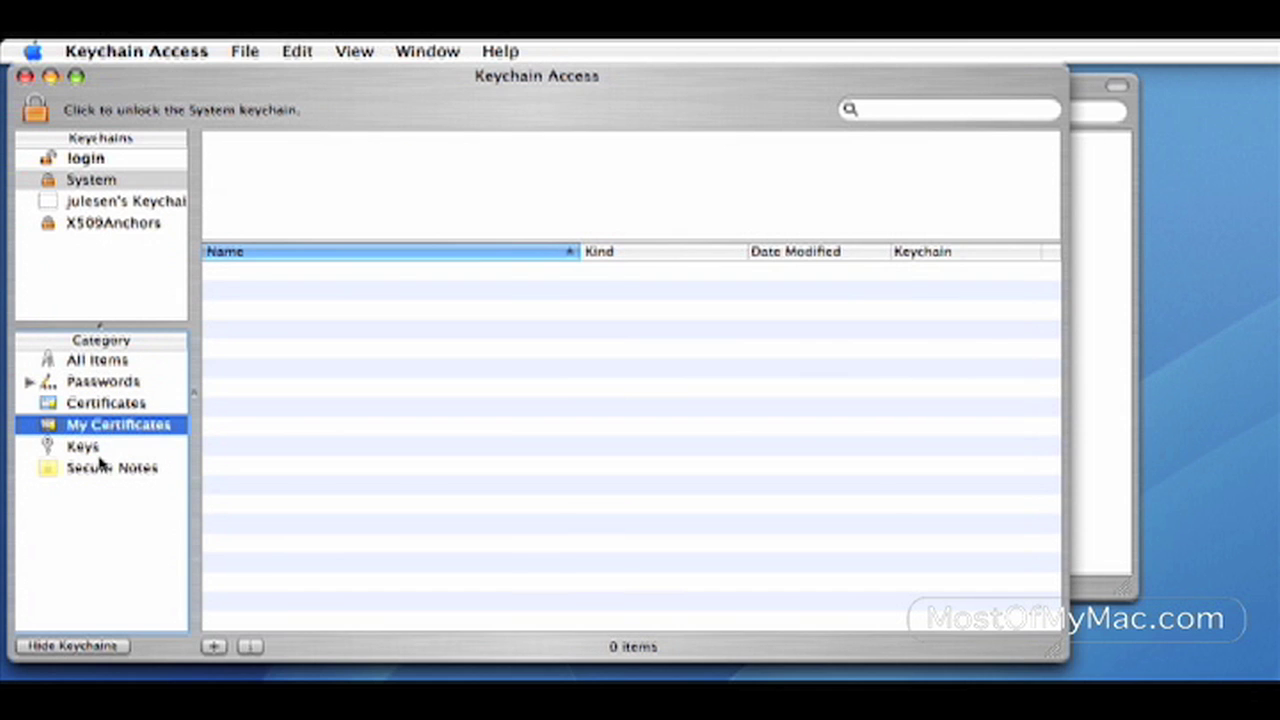
pyautogui.click(104, 466)
pyautogui.moveTo(255, 93); pyautogui.dragTo(274, 86)
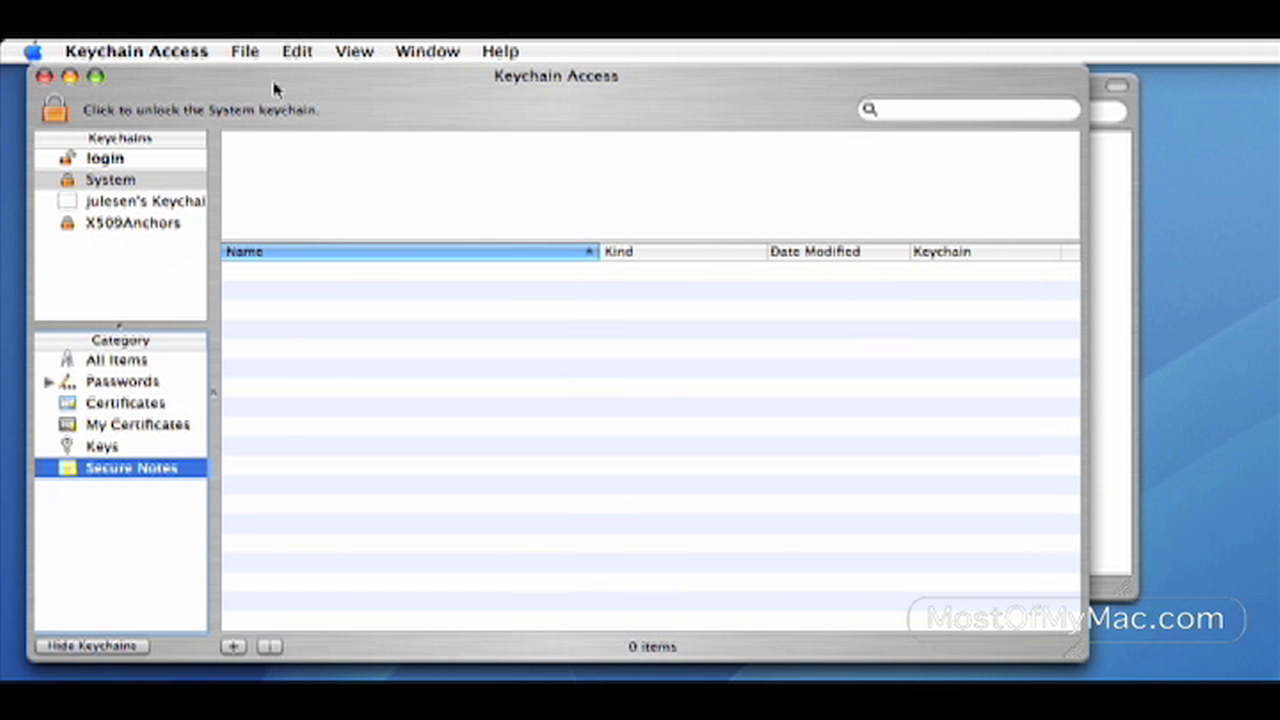
# Step: Close the Keychain Access window and quit the app
pyautogui.click(44, 77)
pyautogui.click(137, 51)
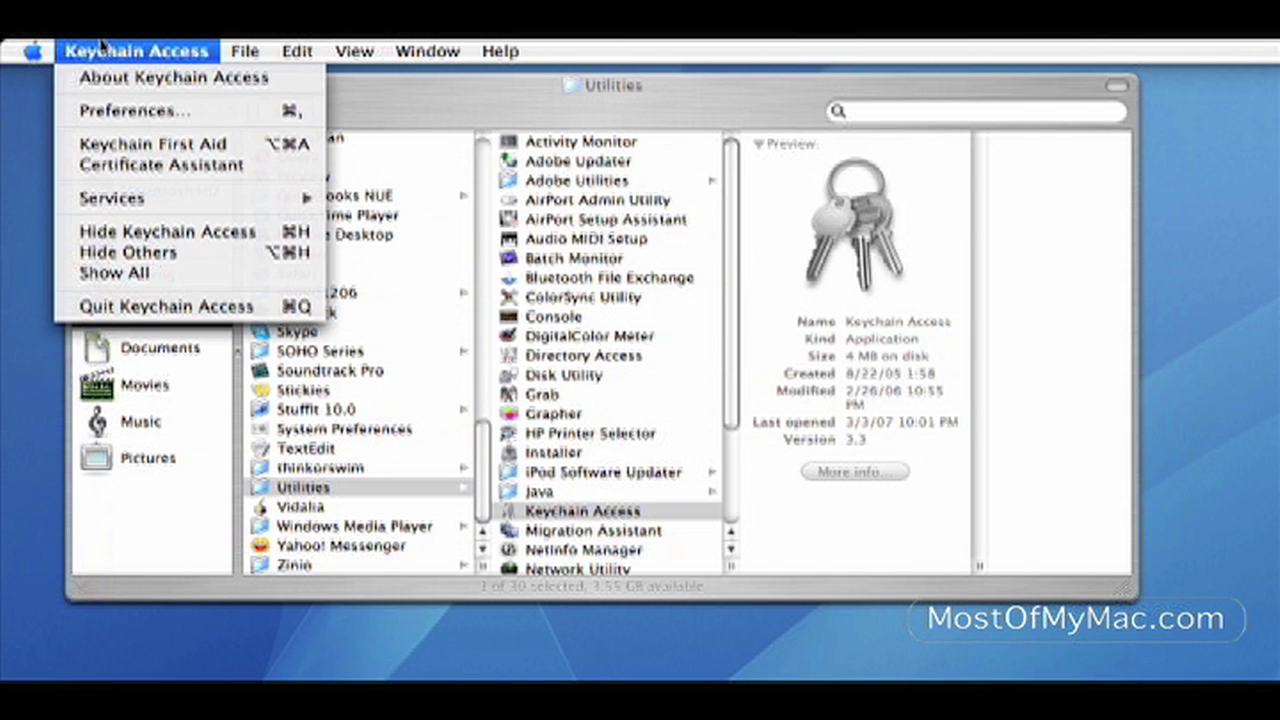
pyautogui.click(190, 306)
# Step: Preview Migration Assistant's details (version 1.0, 1.7 MB) and launch it
pyautogui.scroll(-3, 523, 368)
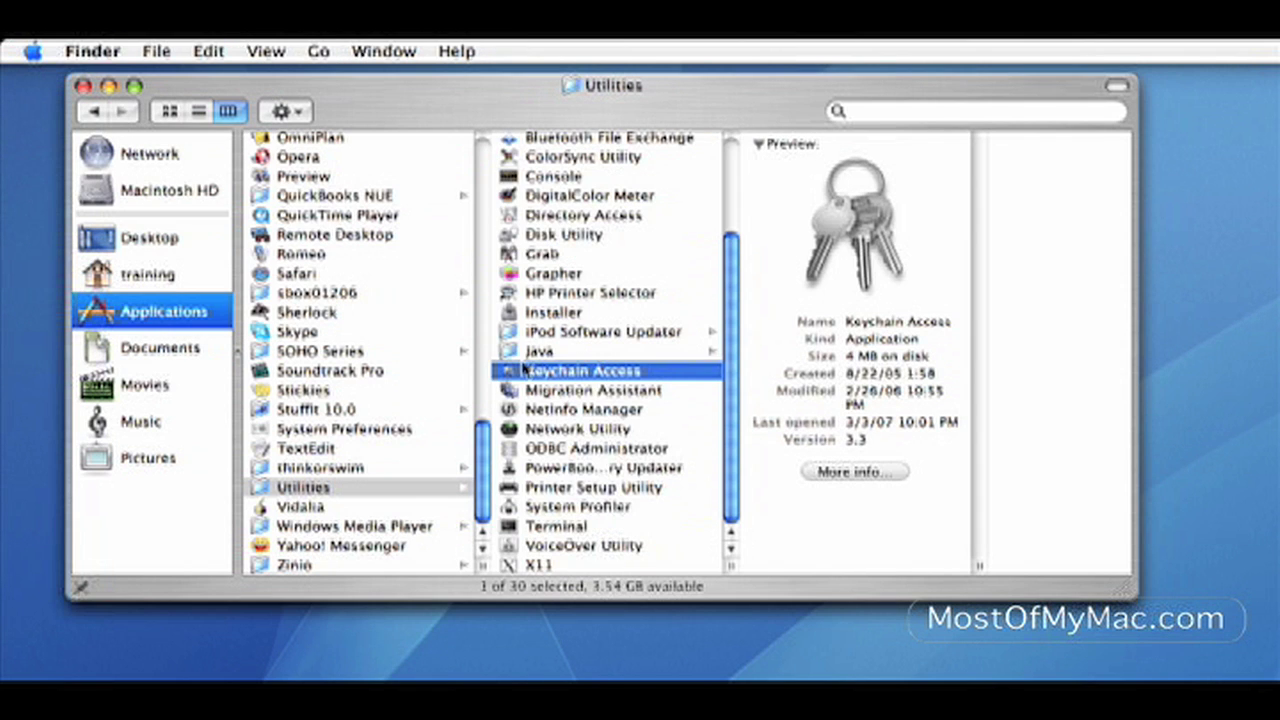
pyautogui.click(608, 395)
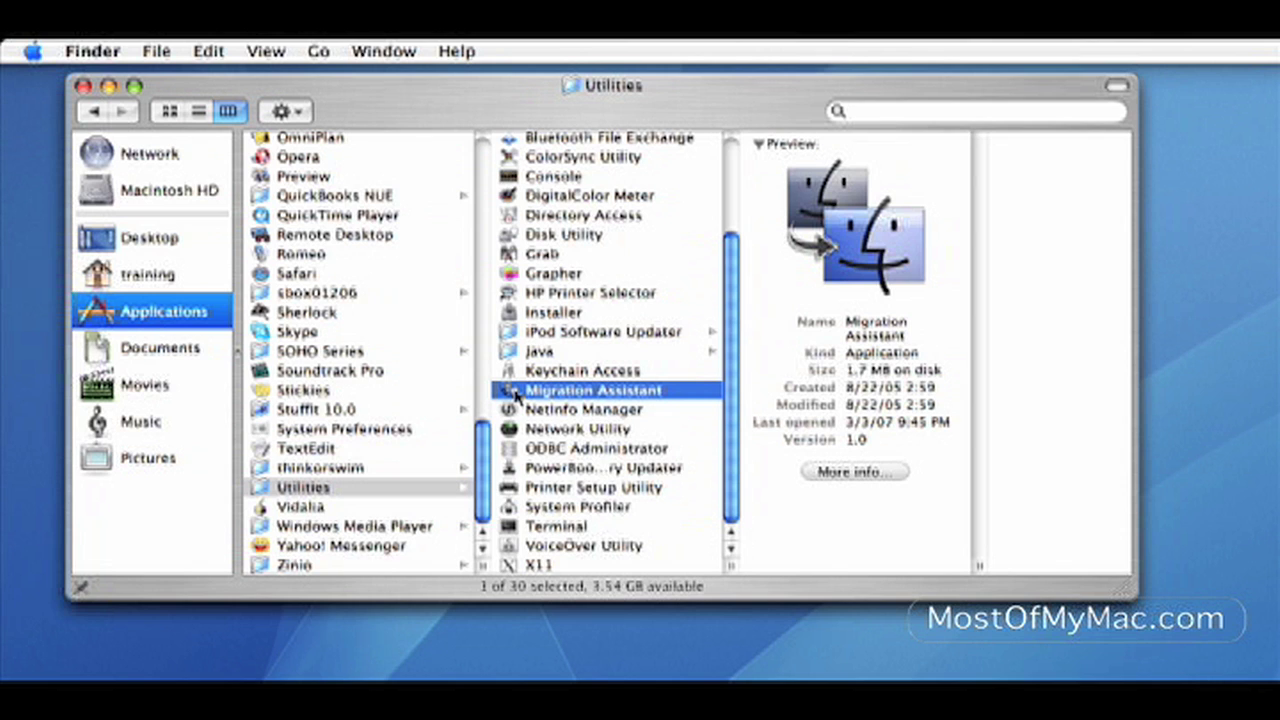
pyautogui.doubleClick(560, 390)
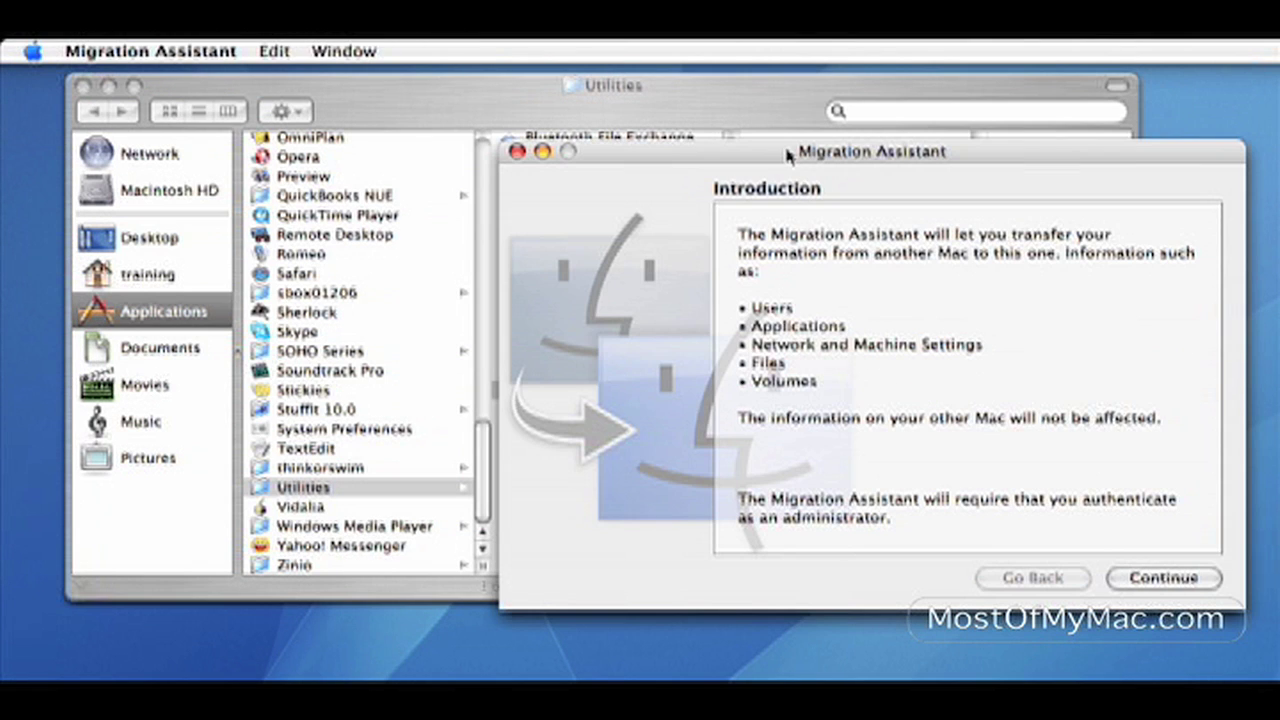
# Step: Move the Migration Assistant window aside, read its Introduction page, then close it
pyautogui.moveTo(785, 148); pyautogui.dragTo(420, 129)
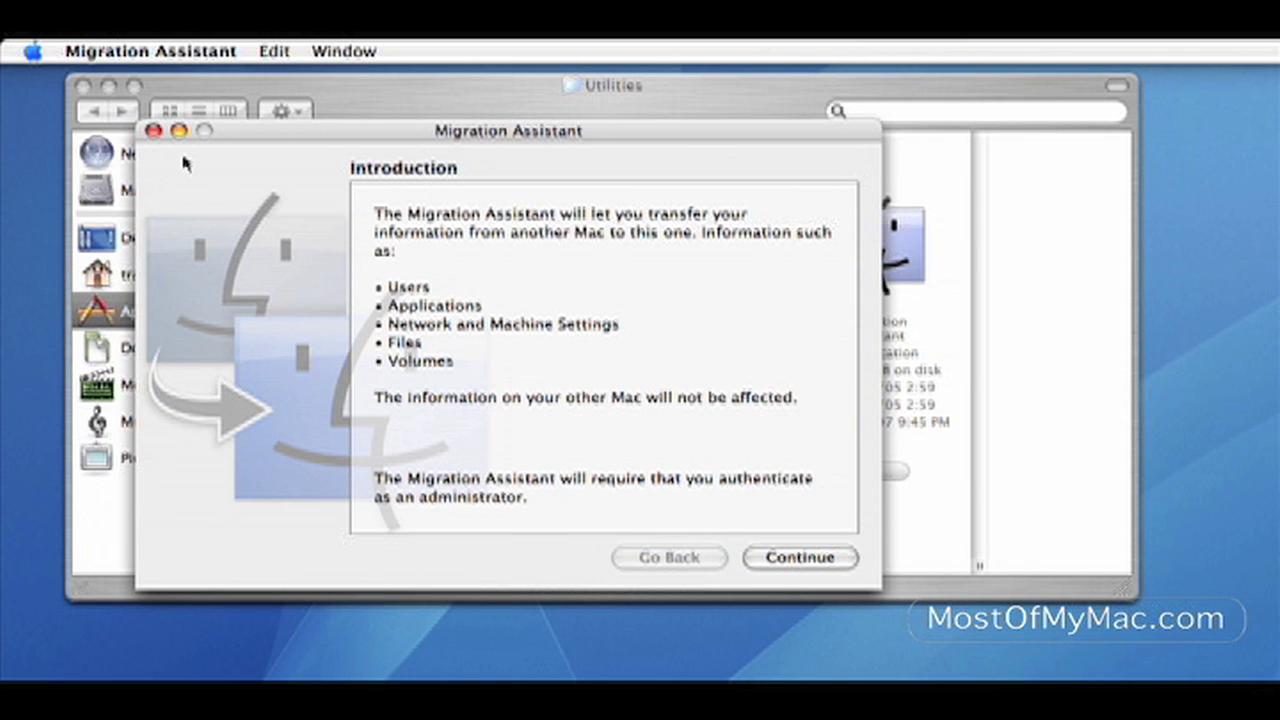
pyautogui.click(153, 131)
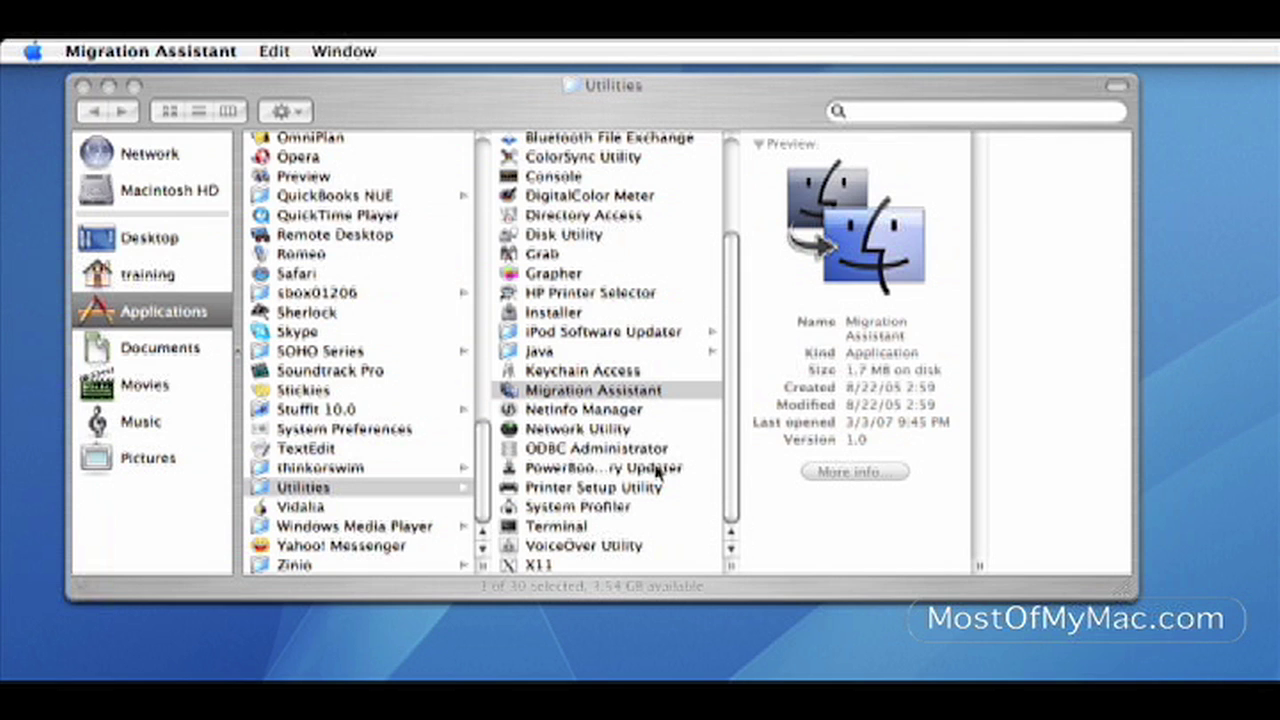
# Step: Open Printer Setup Utility's five-printer list, quit it, and preview System Profiler
pyautogui.press('super+q')
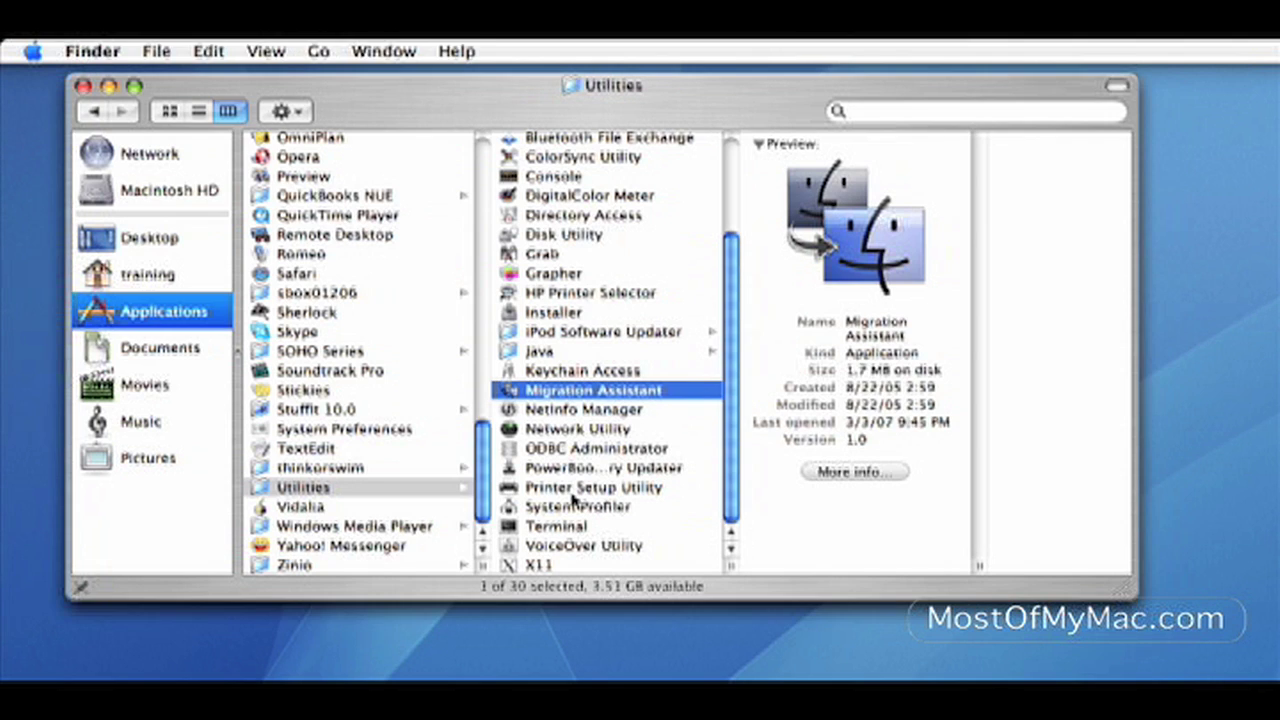
pyautogui.click(533, 490)
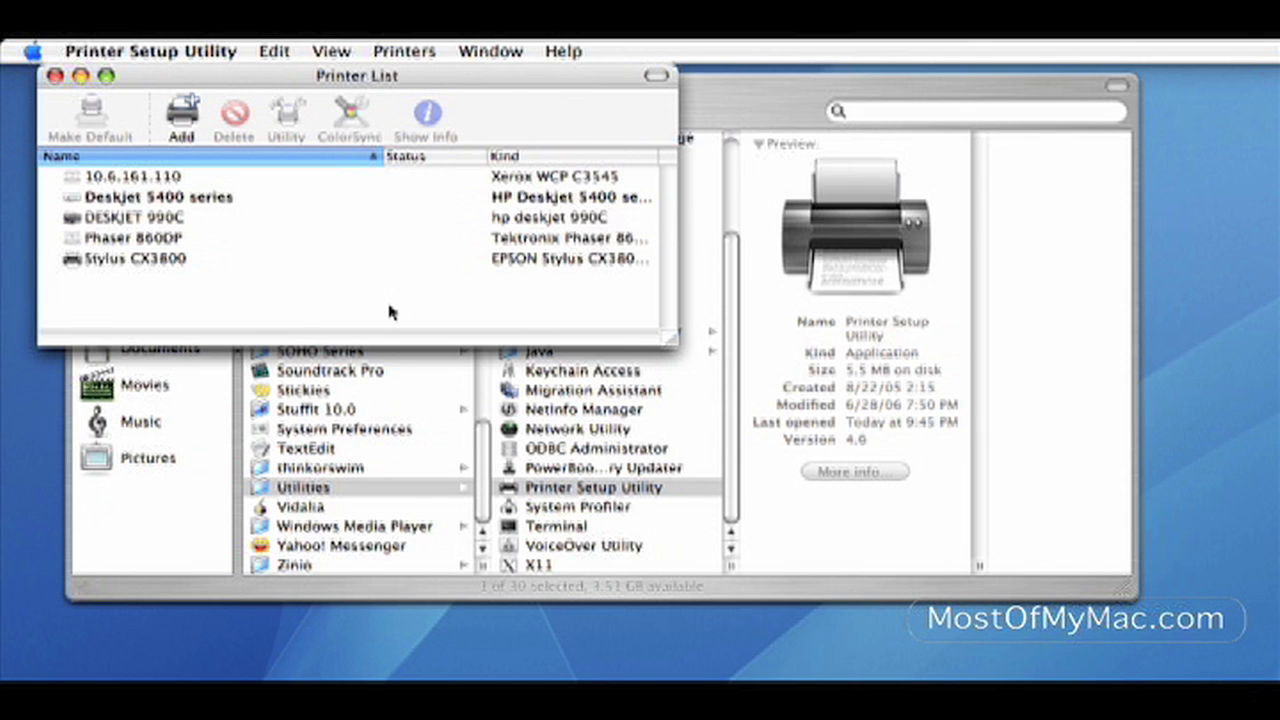
pyautogui.press('super+q')
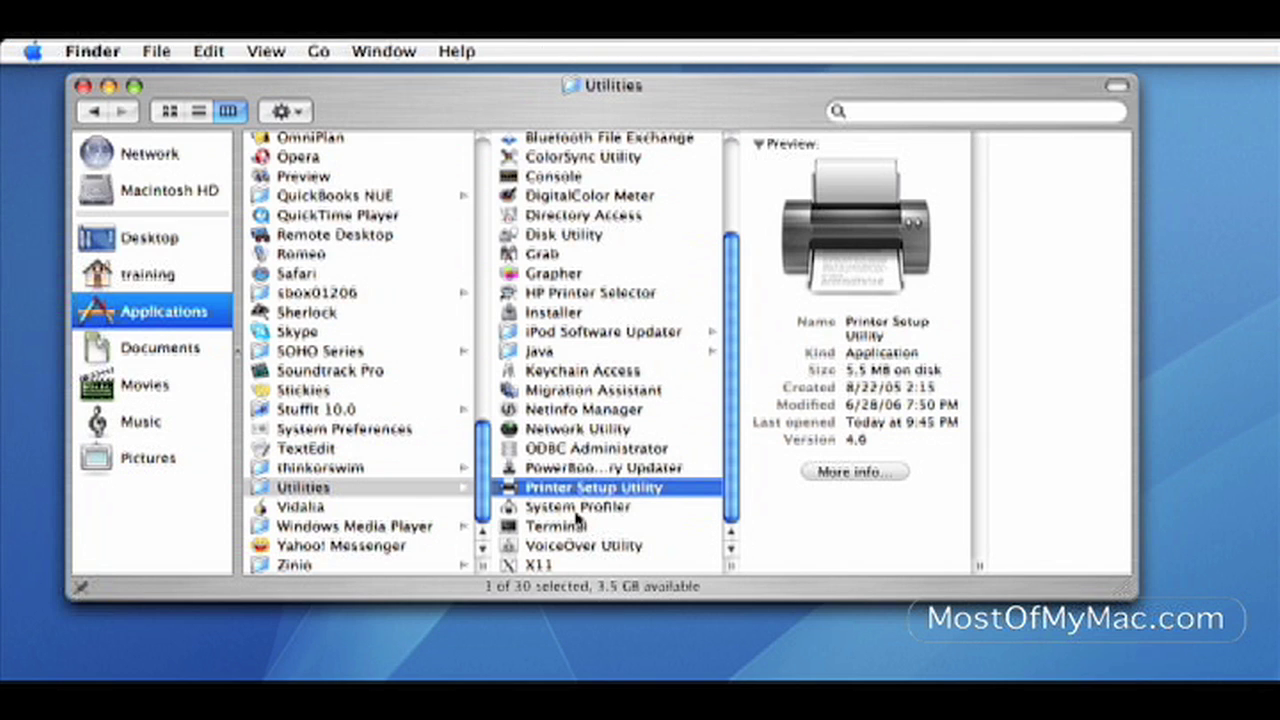
pyautogui.click(577, 507)
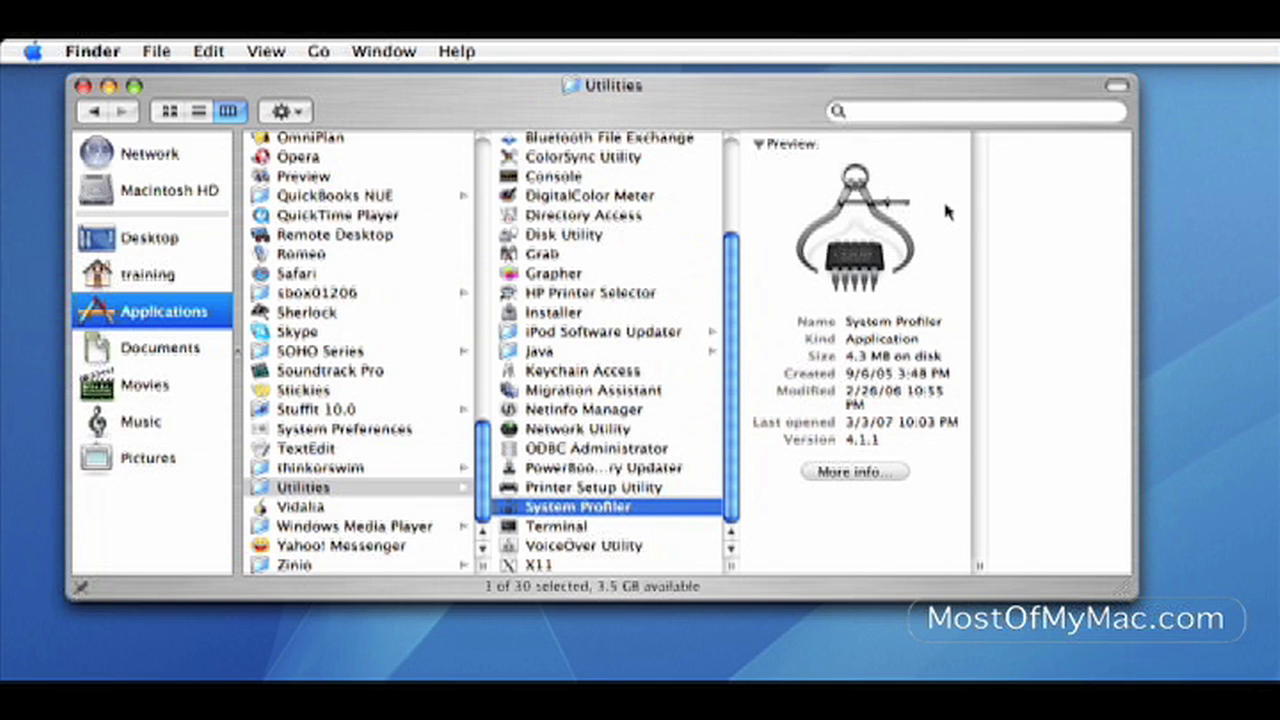
# Step: Open System Profiler's Hardware Overview via Apple menu > About This Mac > More Info
pyautogui.click(30, 50)
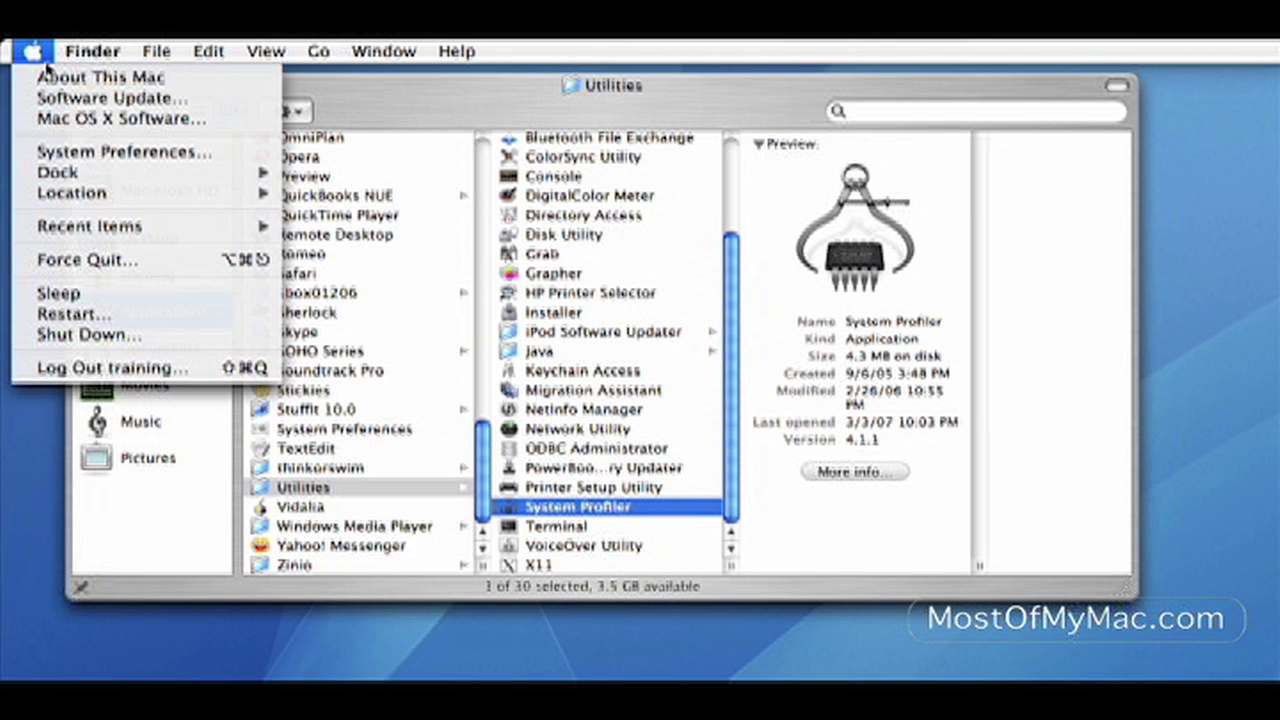
pyautogui.click(76, 80)
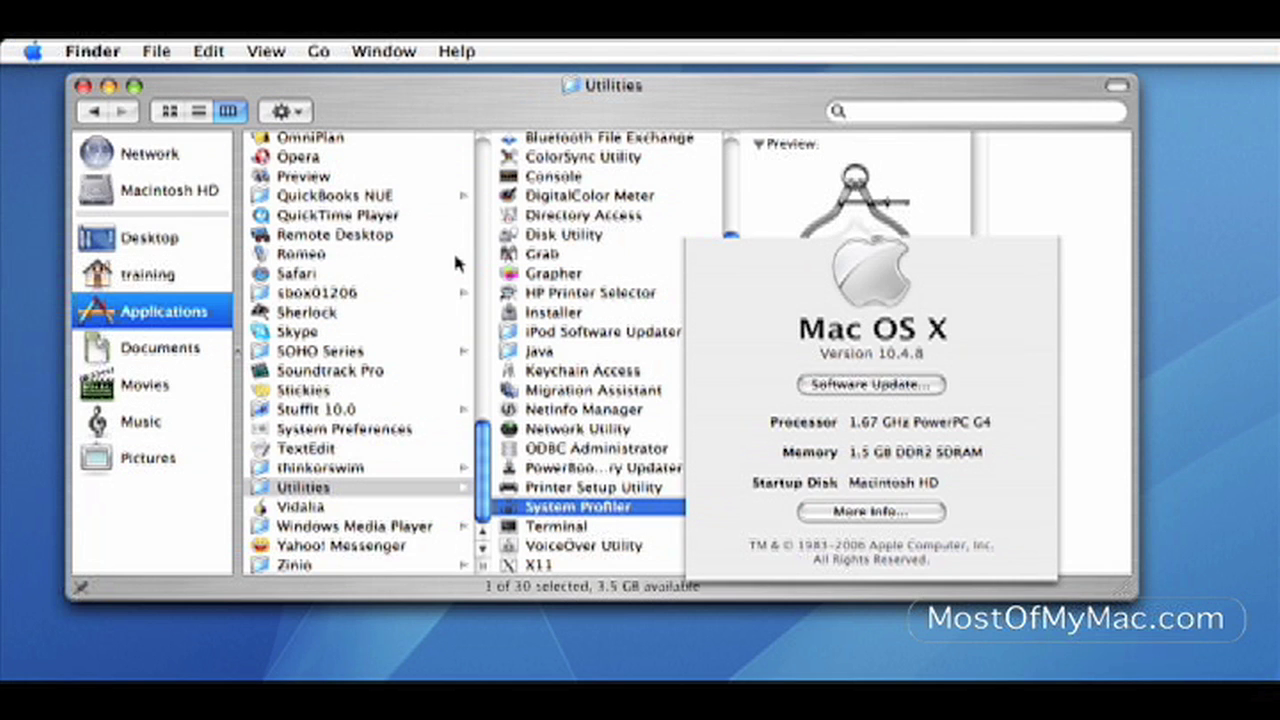
pyautogui.click(872, 512)
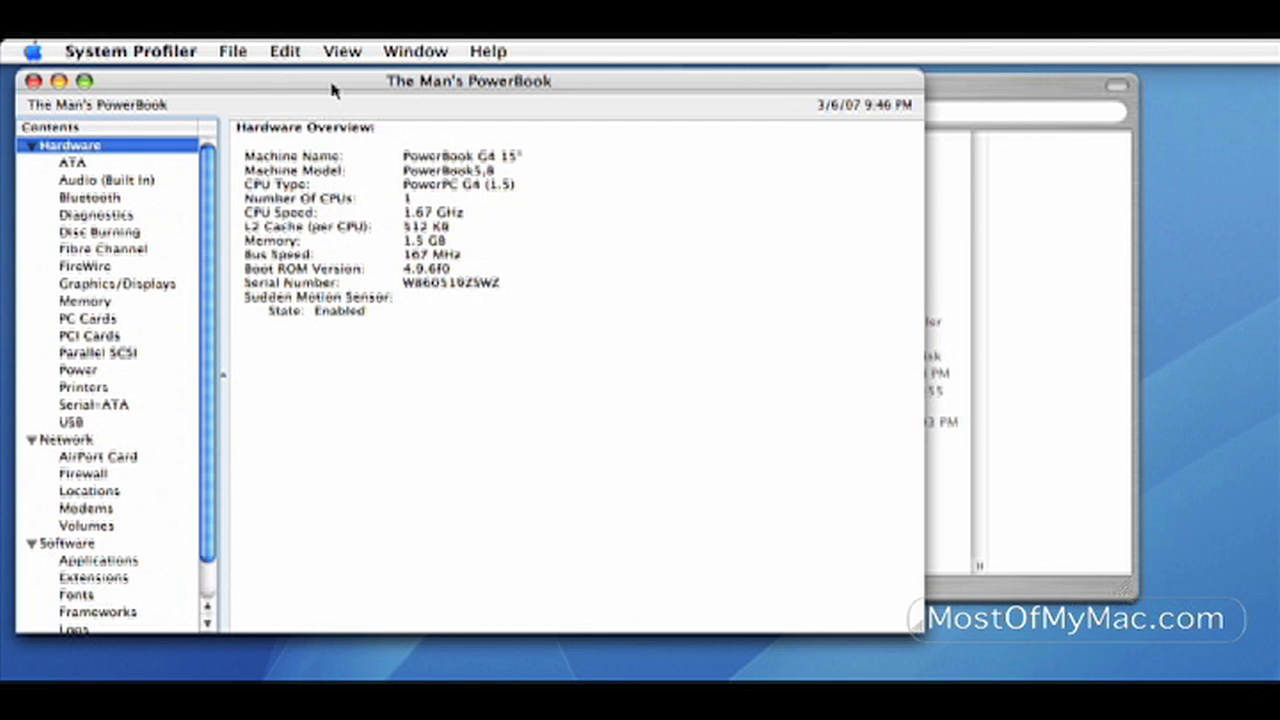
pyautogui.moveTo(334, 90); pyautogui.dragTo(470, 98)
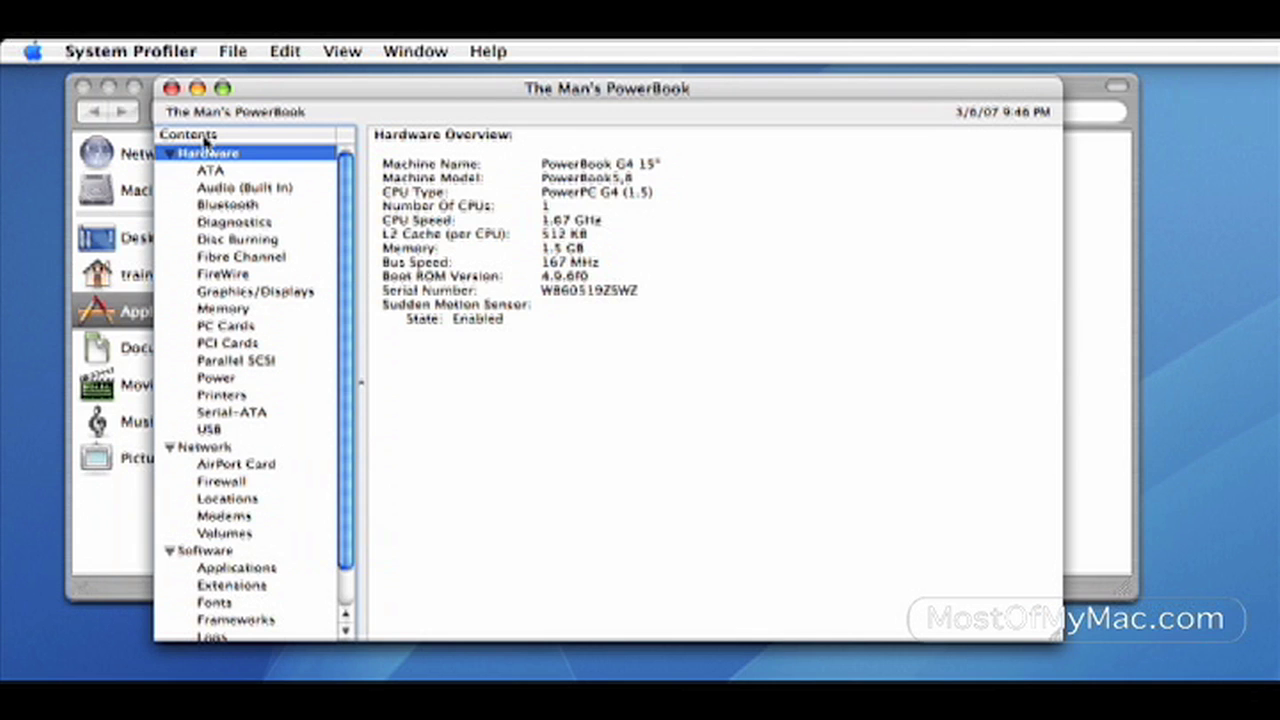
# Step: Review the Audio, Diagnostics, Disc Burning, Fibre Channel, FireWire, Graphics/Displays and Memory sections
pyautogui.moveTo(640, 365); pyautogui.dragTo(365, 140)
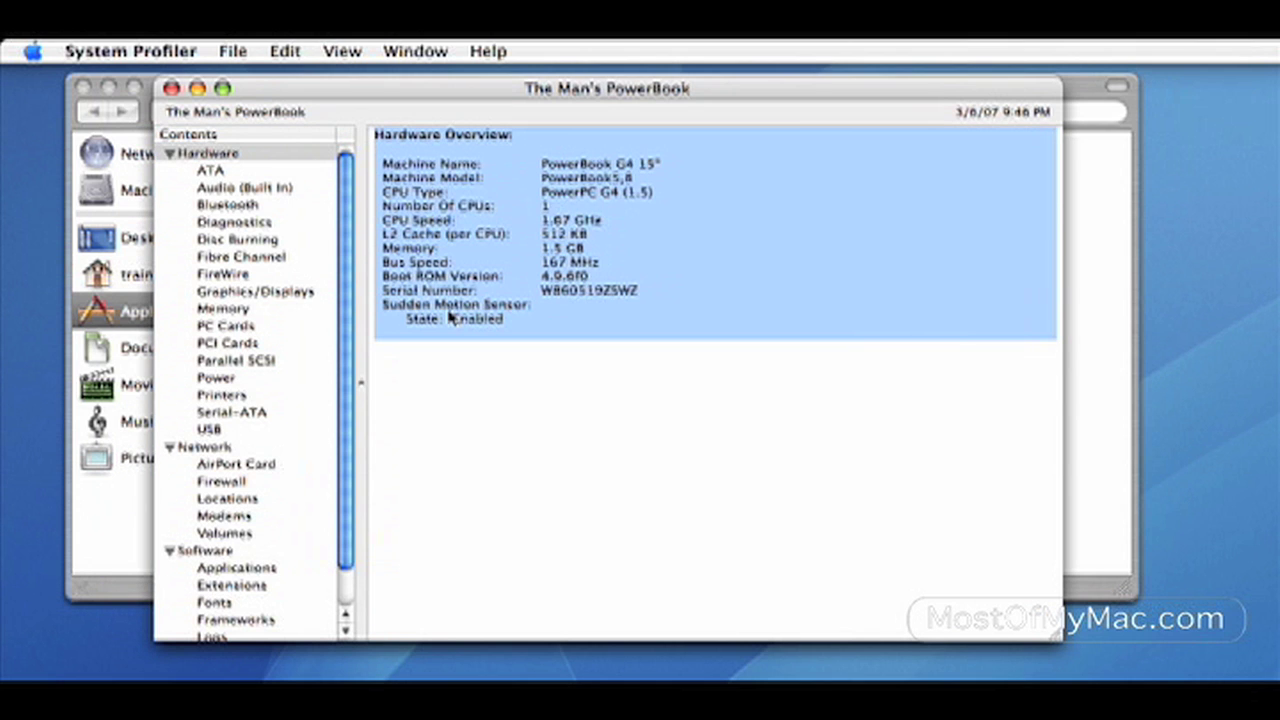
pyautogui.click(245, 189)
pyautogui.click(234, 222)
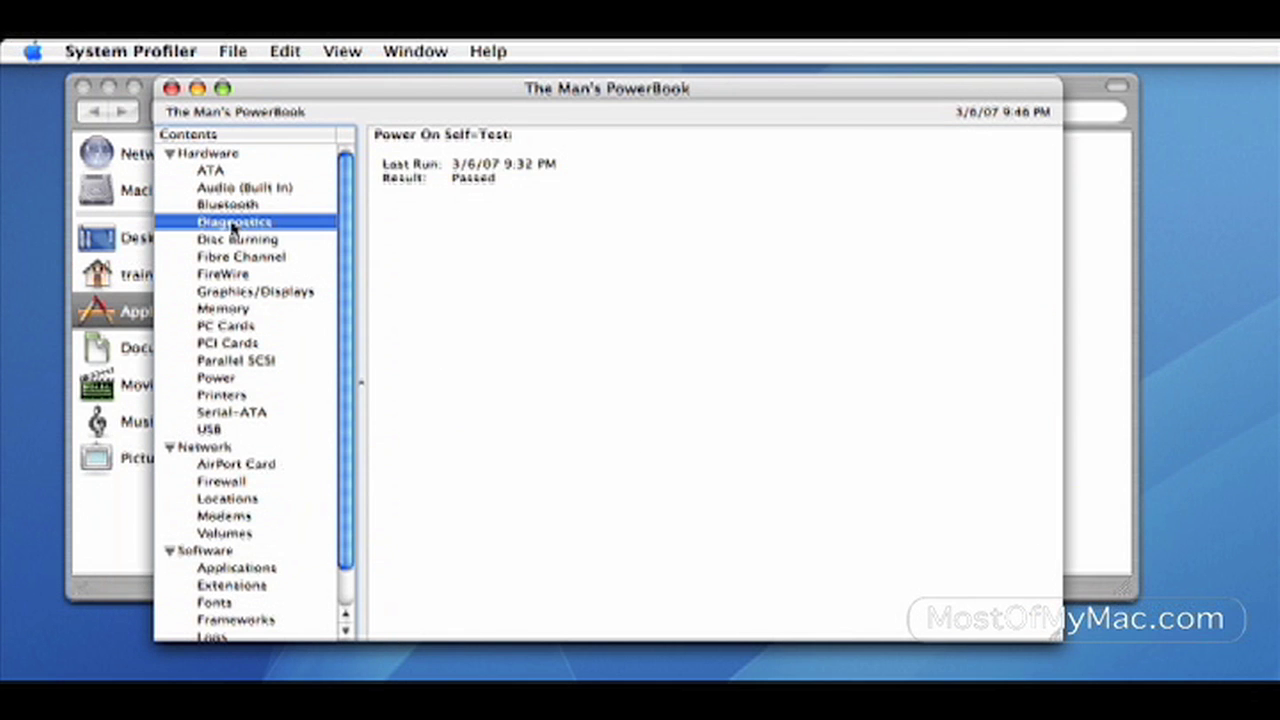
pyautogui.click(237, 240)
pyautogui.click(245, 258)
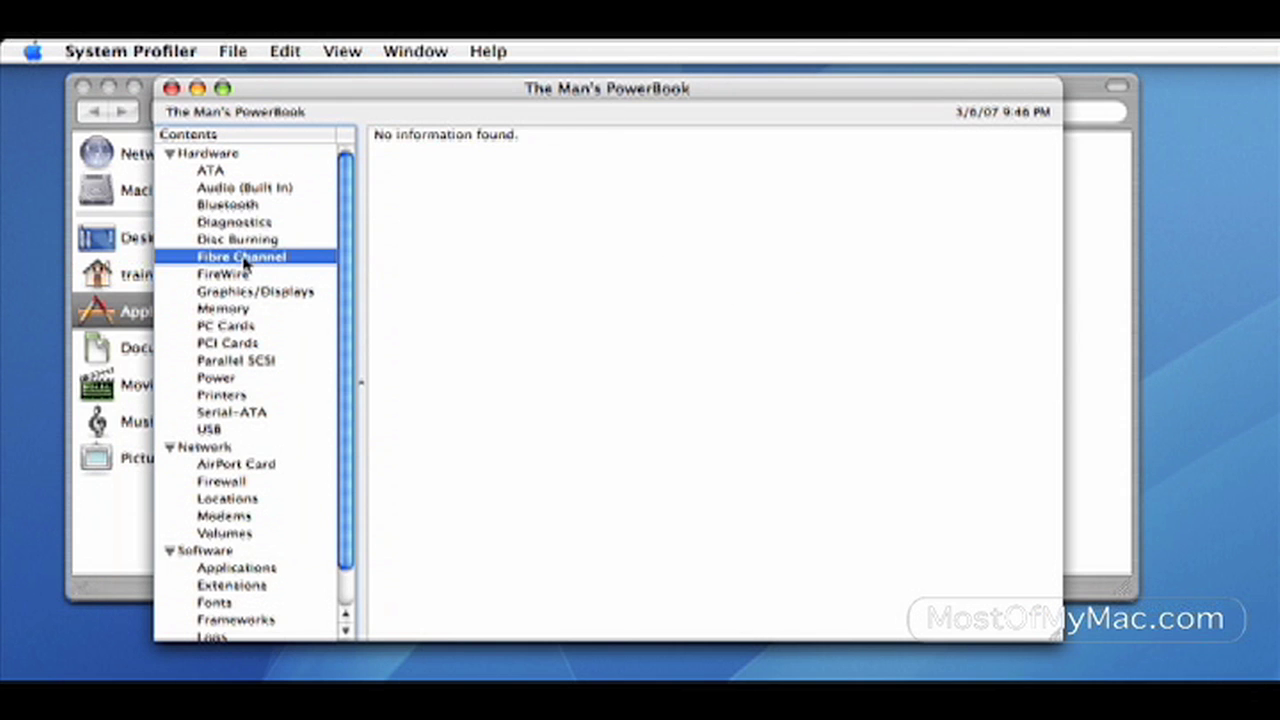
pyautogui.click(240, 275)
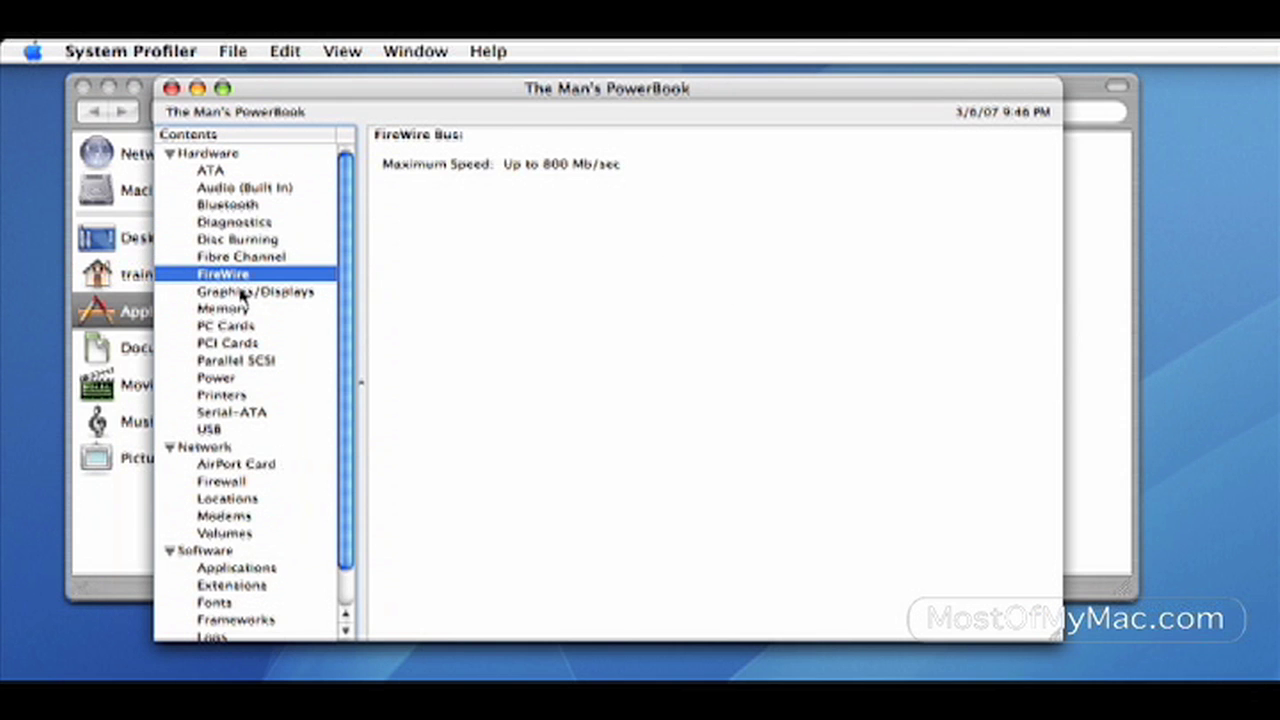
pyautogui.click(242, 292)
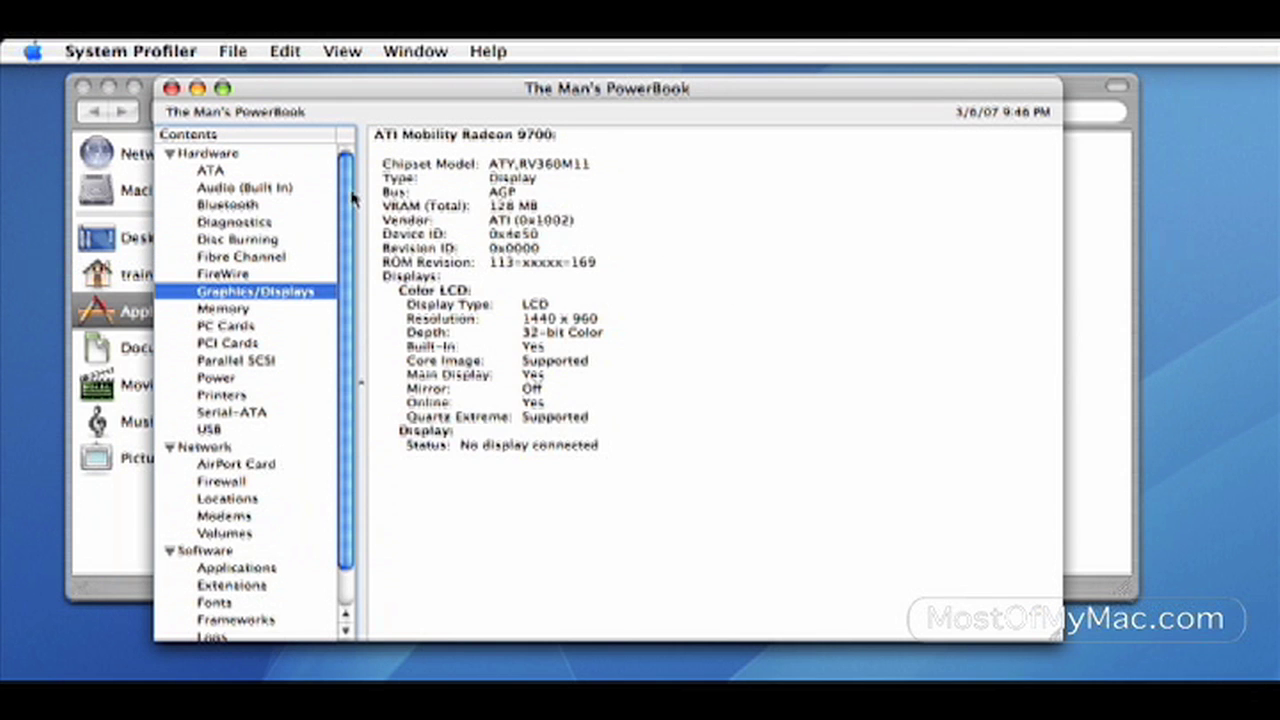
pyautogui.click(242, 312)
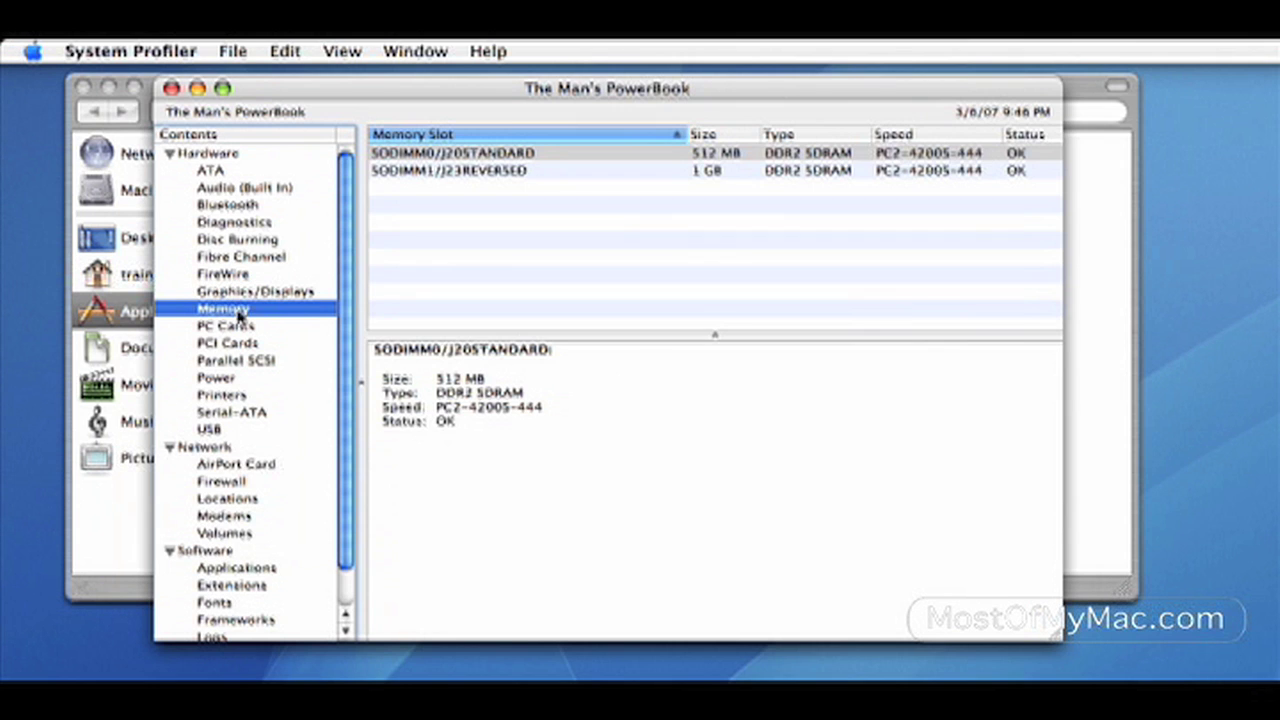
# Step: Check the PC Cards, Parallel SCSI, Power and Serial-ATA hardware sections
pyautogui.click(233, 326)
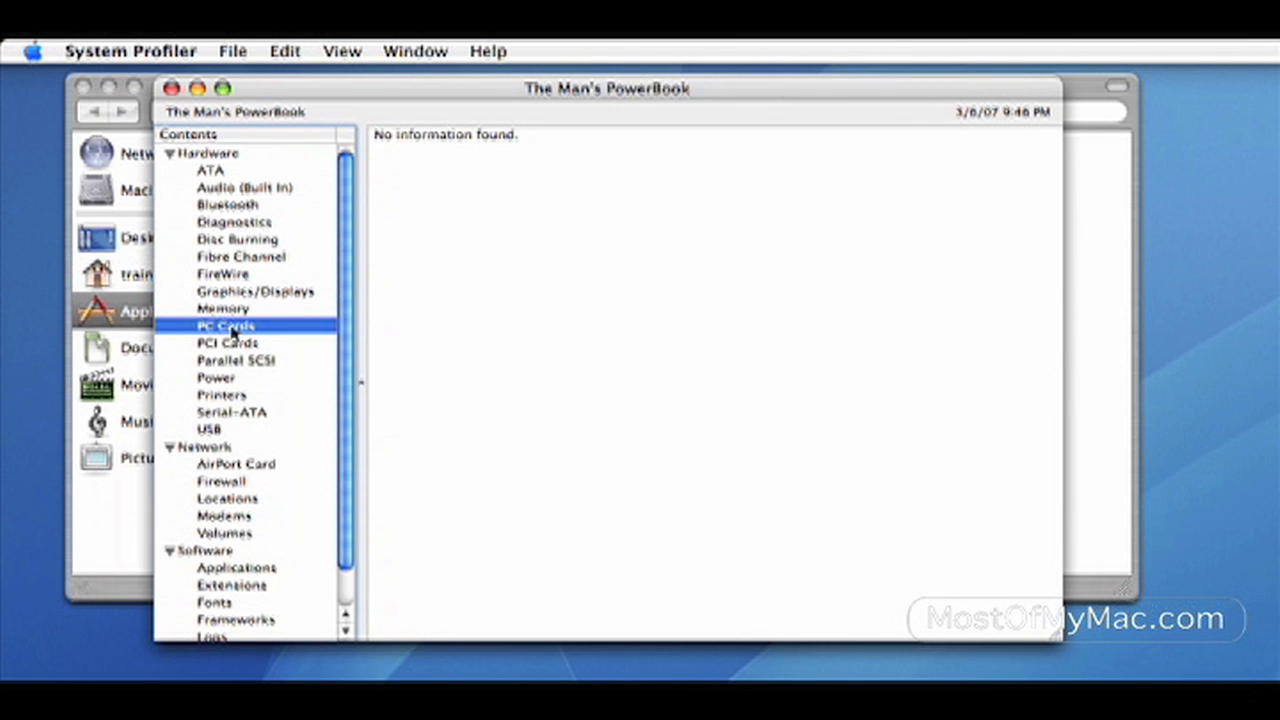
pyautogui.click(233, 309)
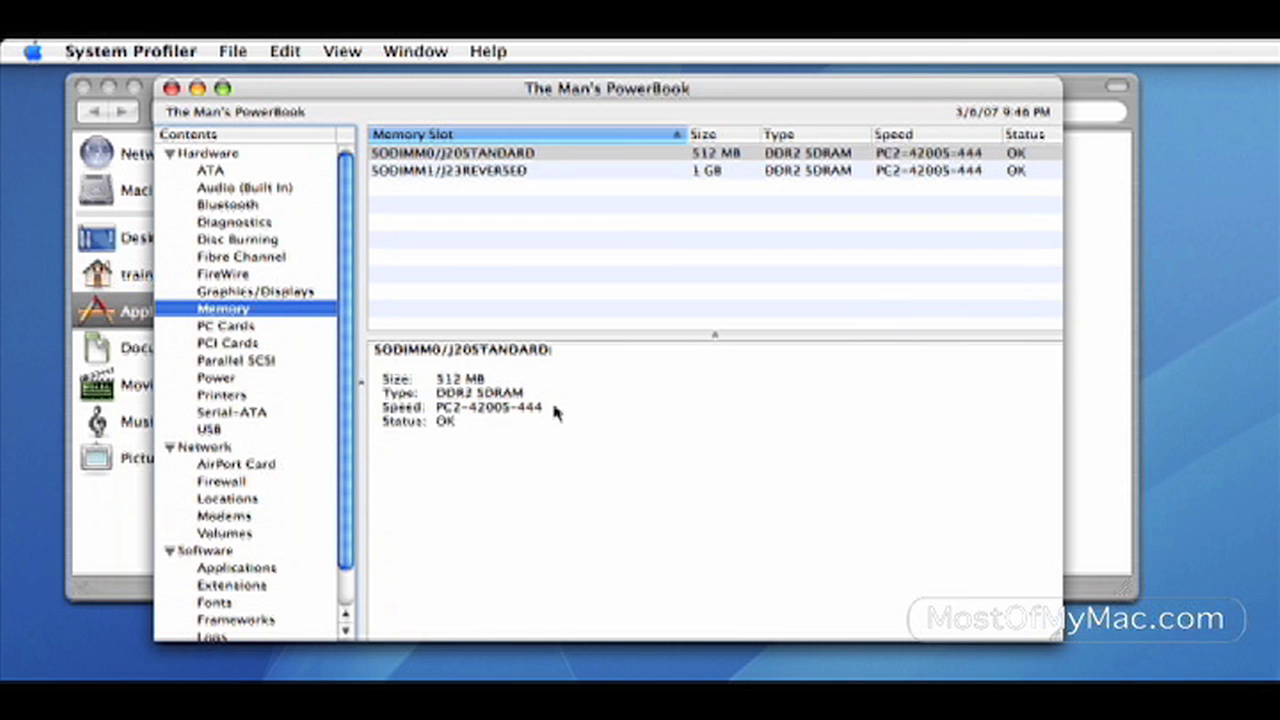
pyautogui.click(233, 327)
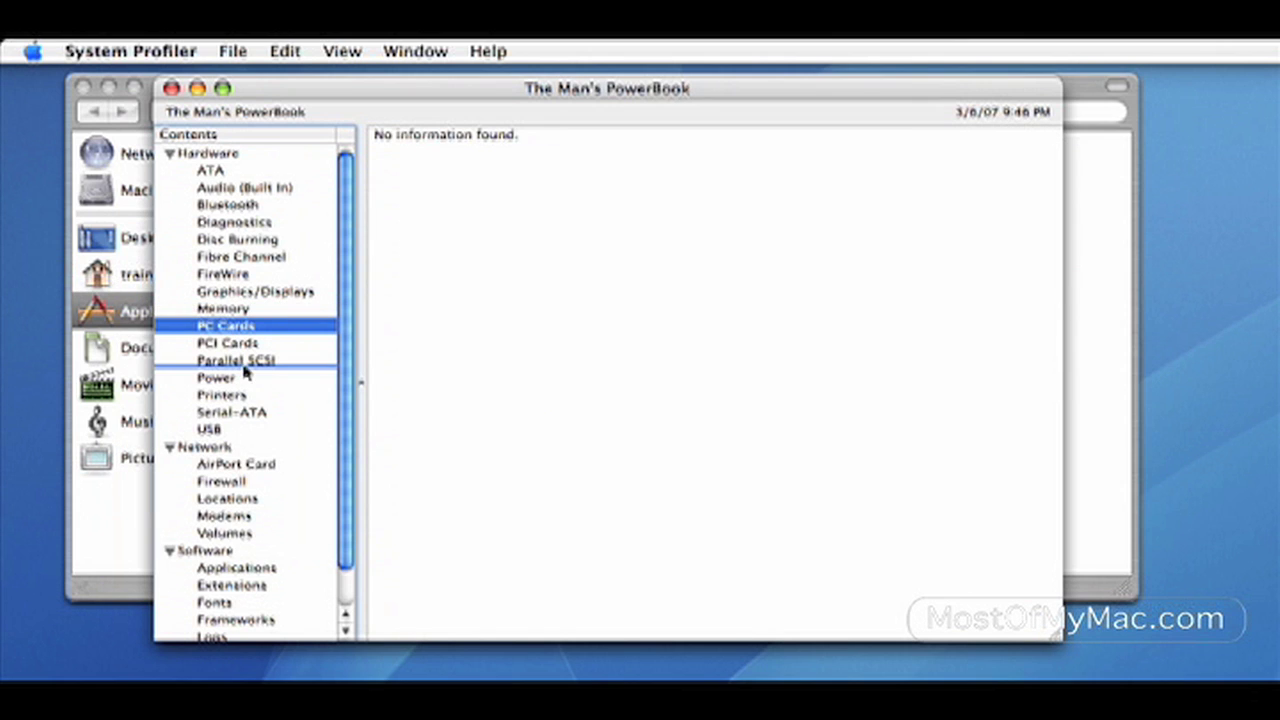
pyautogui.click(243, 364)
pyautogui.click(238, 379)
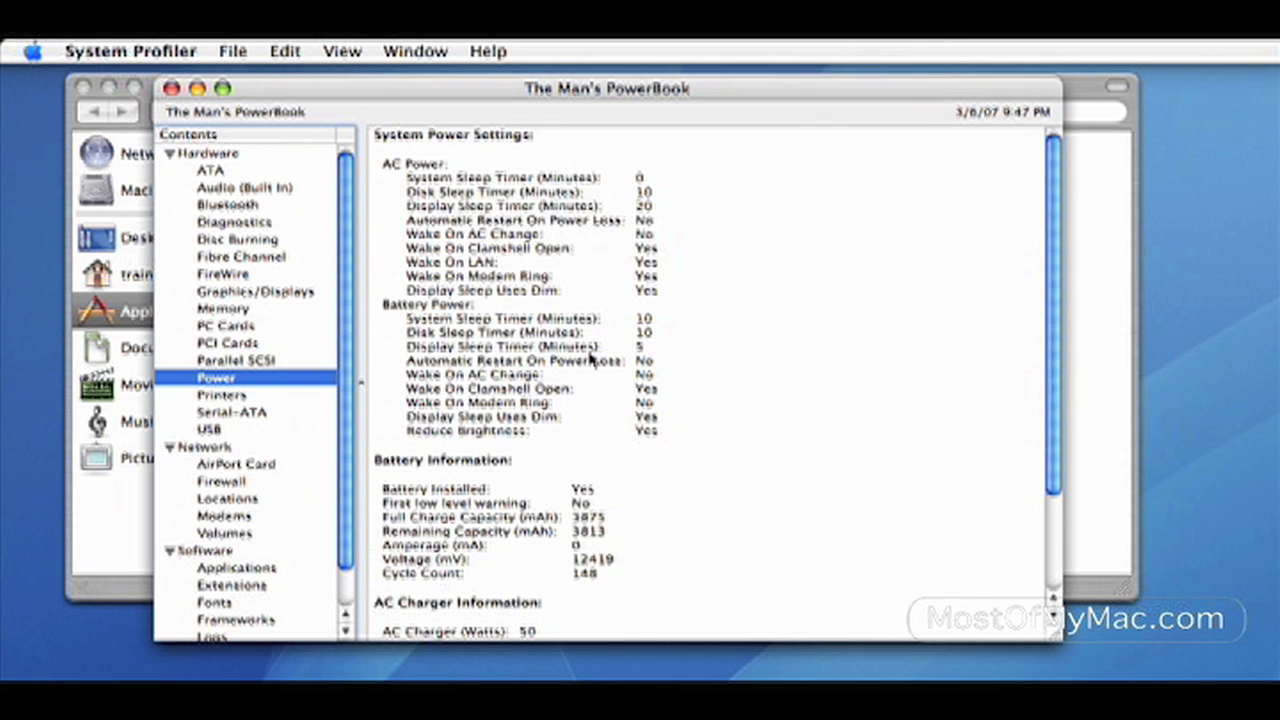
pyautogui.scroll(-5, 590, 355)
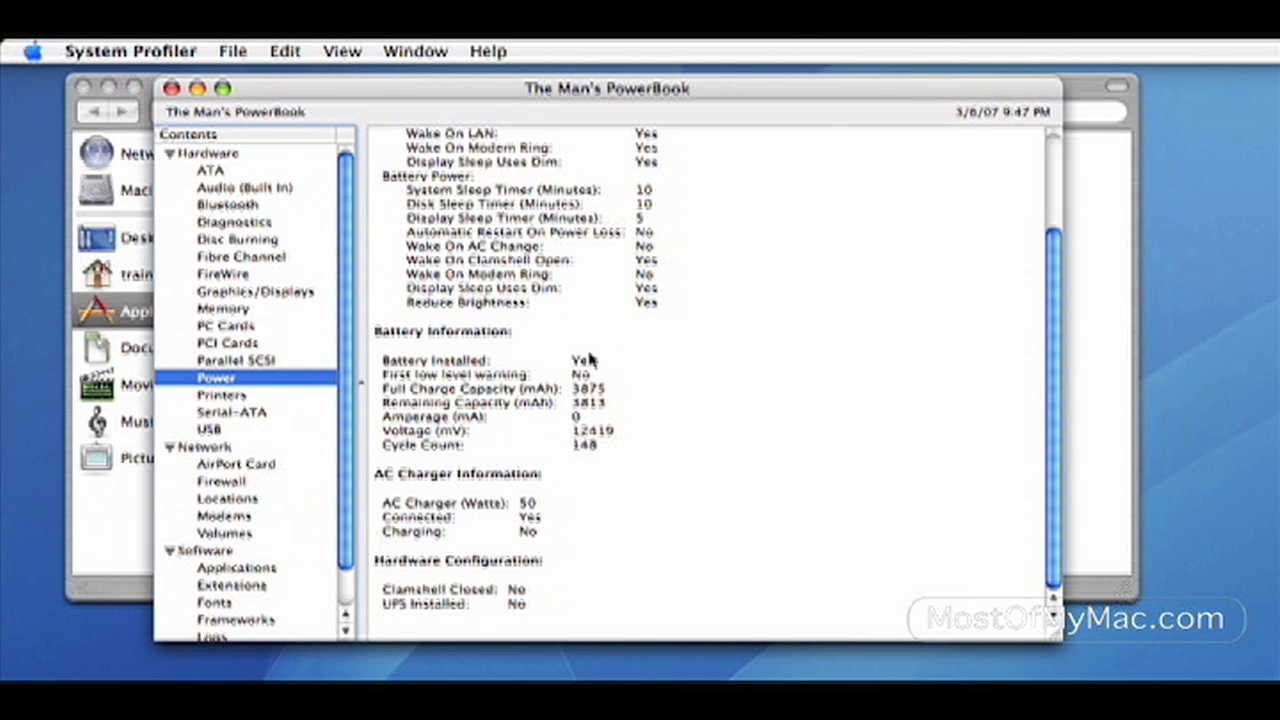
pyautogui.scroll(5, 590, 357)
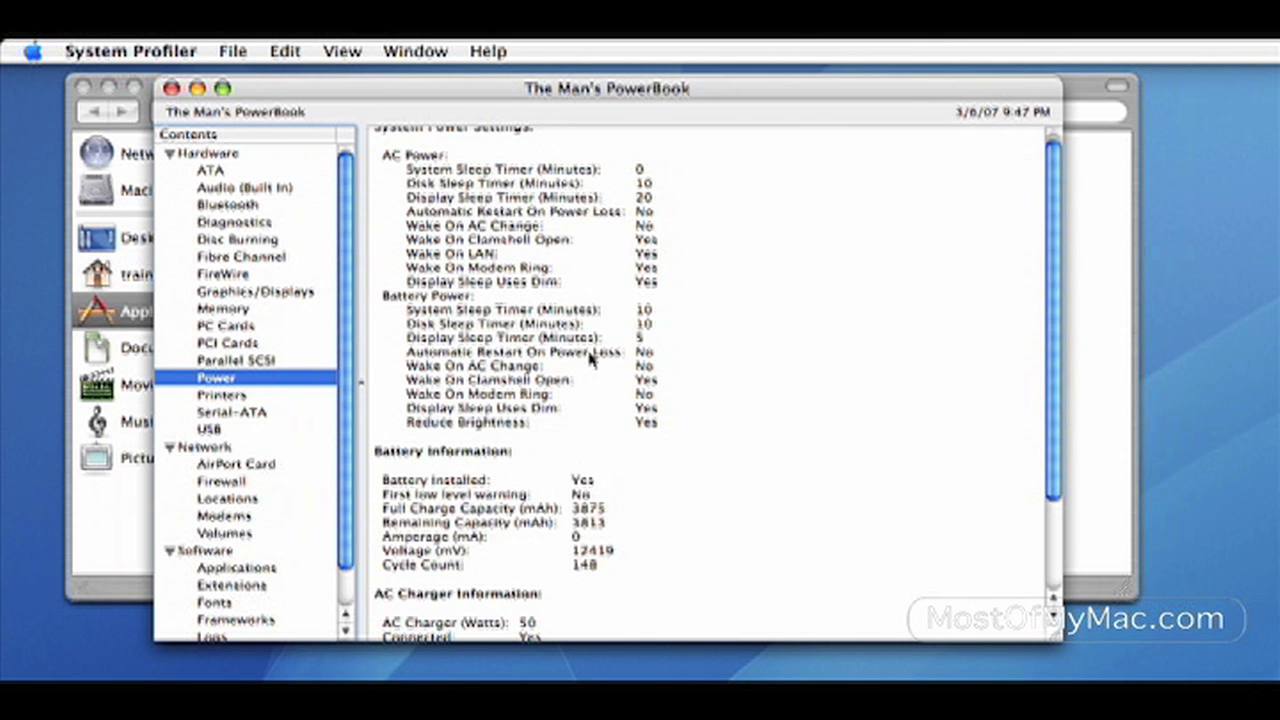
pyautogui.click(218, 412)
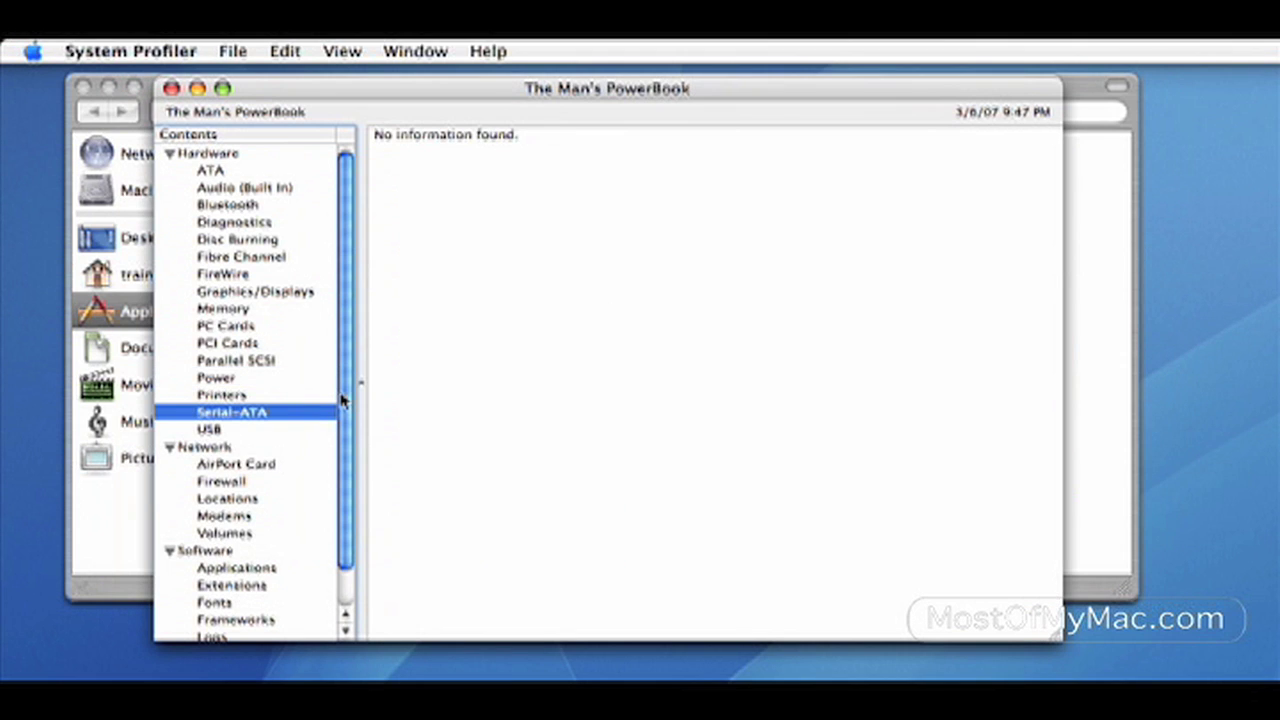
pyautogui.scroll(-2, 251, 497)
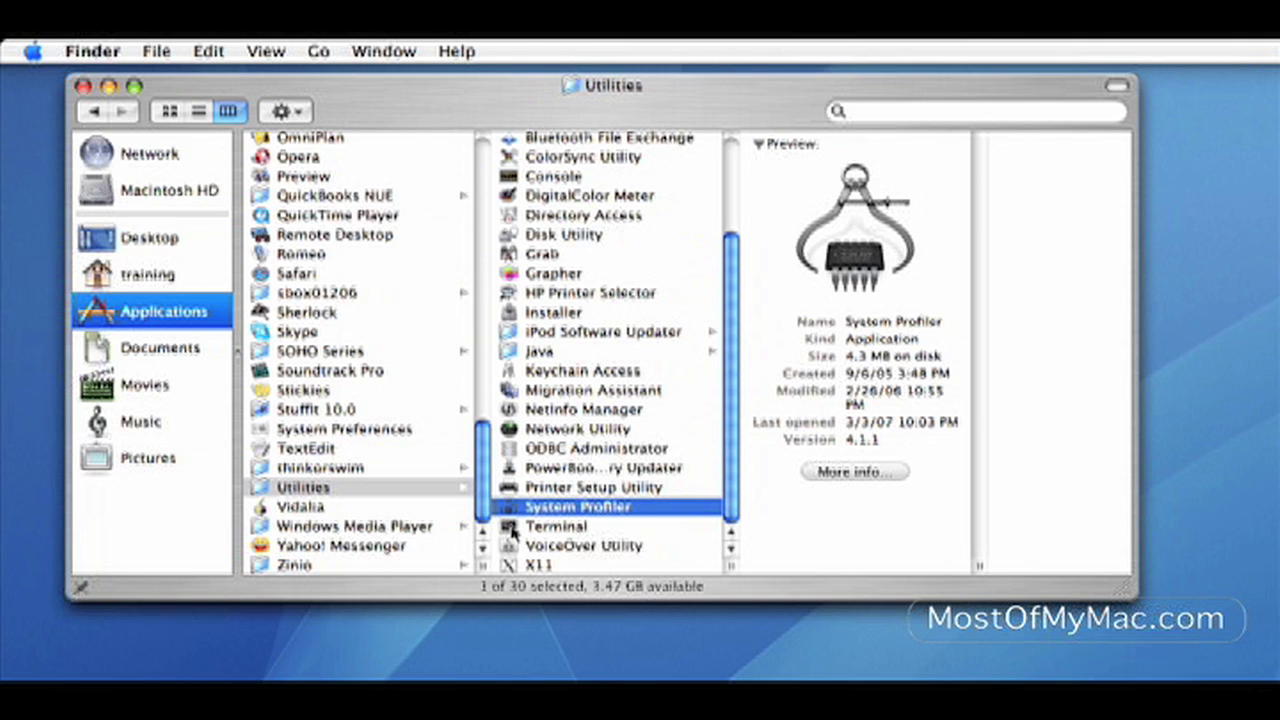
# Step: Launch Terminal and list the home folder's contents with ls
pyautogui.click(513, 530)
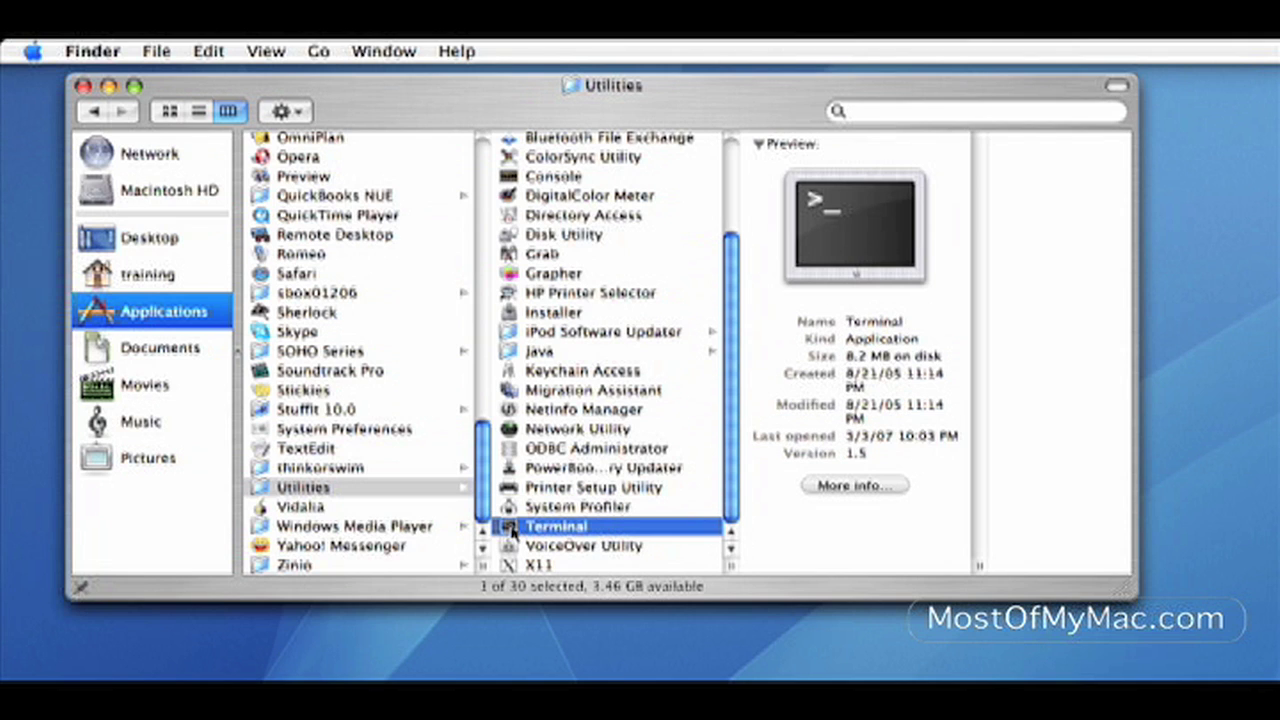
pyautogui.doubleClick(513, 530)
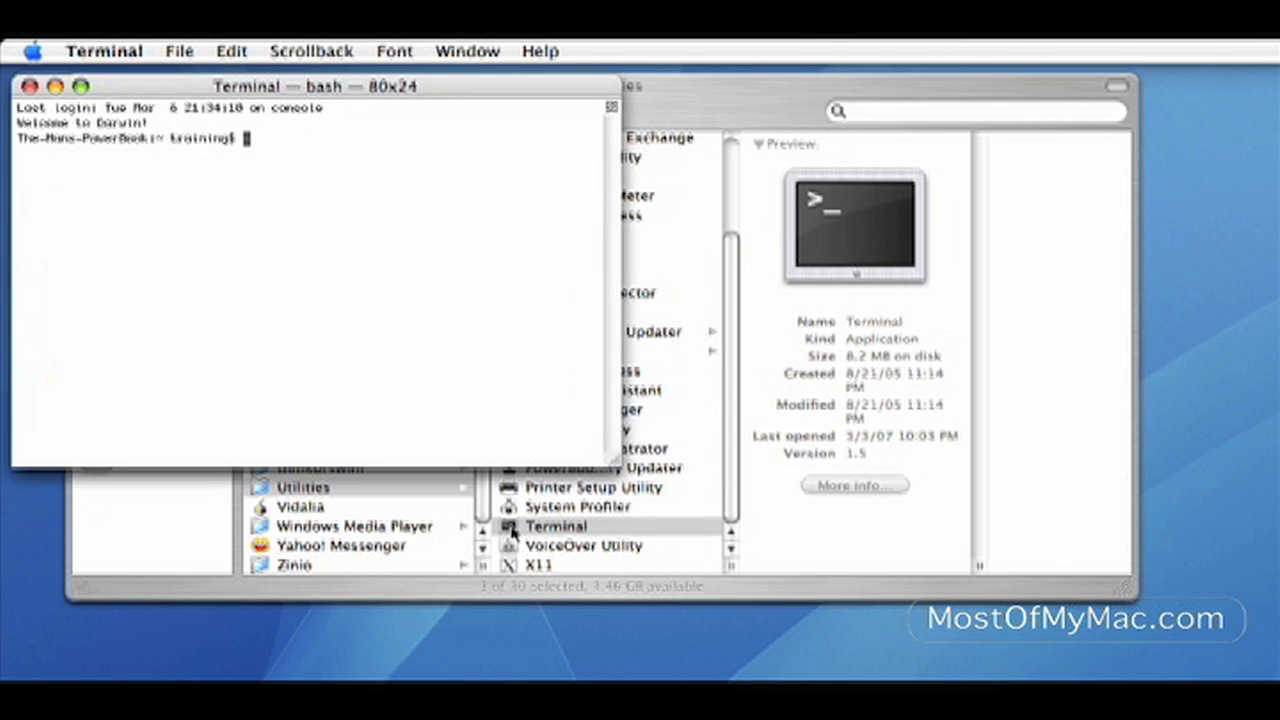
pyautogui.write('ls')
pyautogui.press('Return')
# Step: List the Desktop folder (Screen Record.mov) via cd Desktop/, then quit Terminal and preview X11
pyautogui.write('cd')
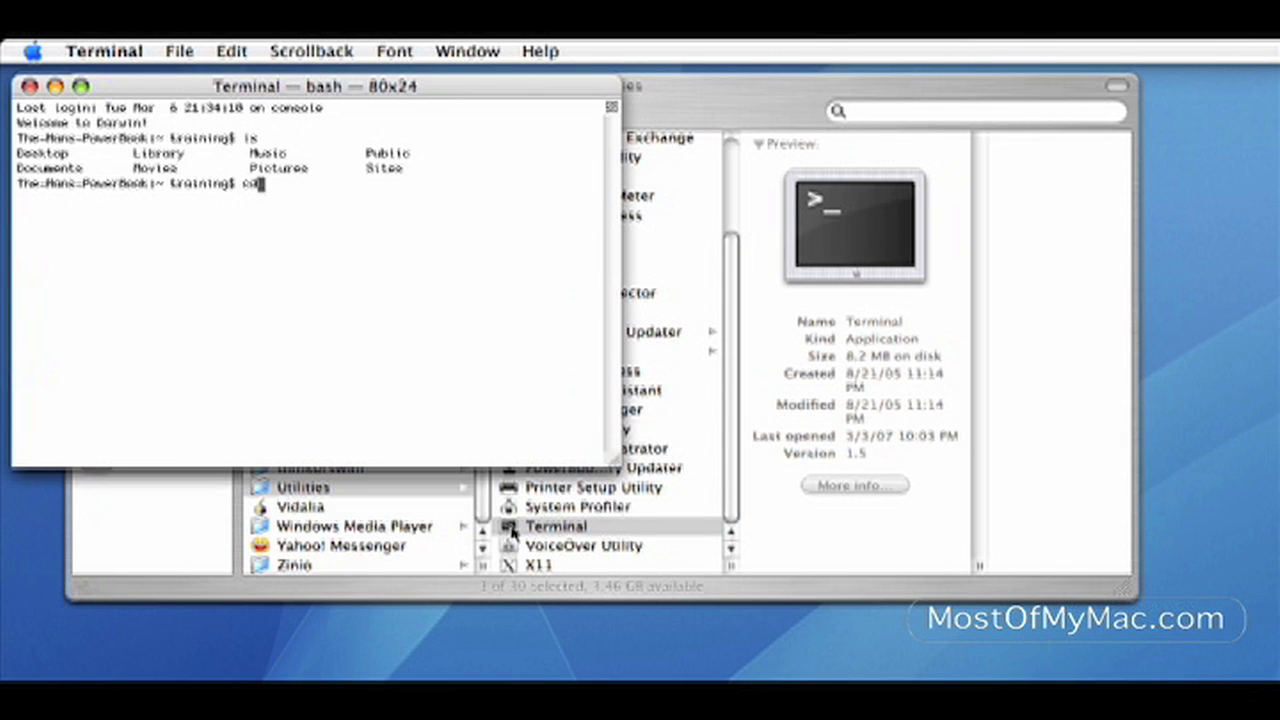
pyautogui.write(' De')
pyautogui.press('Tab')
pyautogui.press('Return')
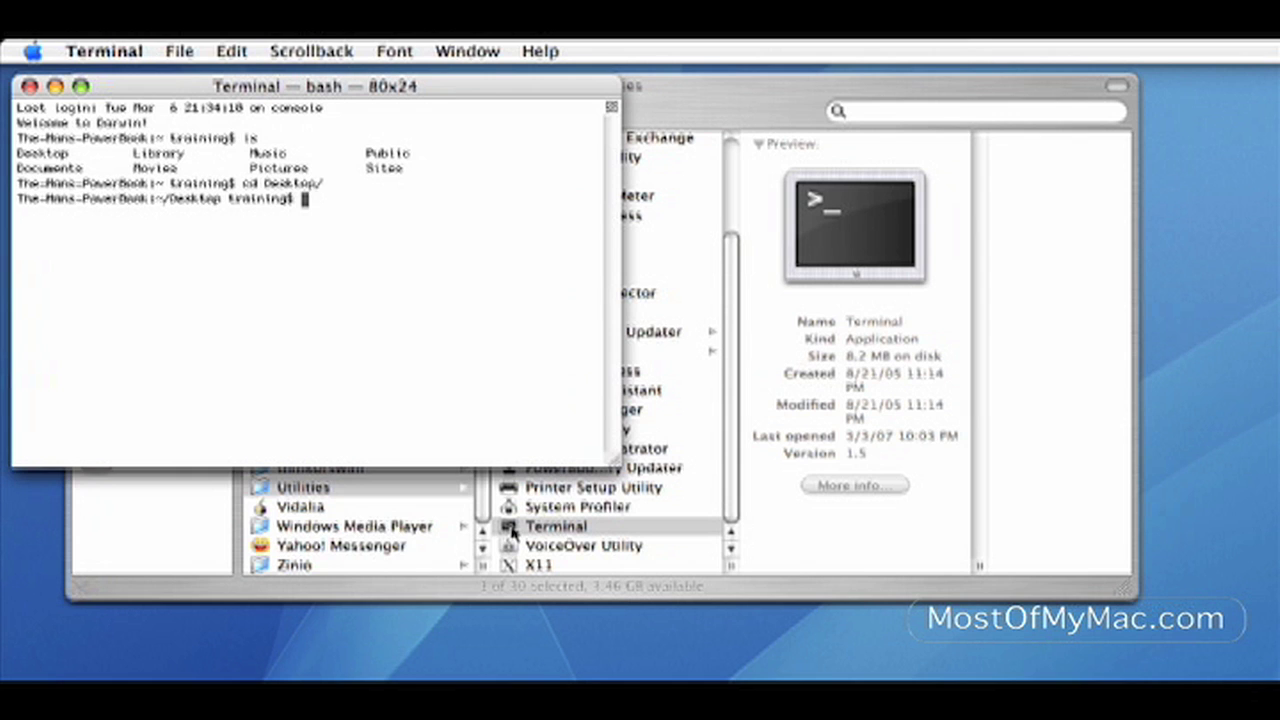
pyautogui.write('ls')
pyautogui.press('Return')
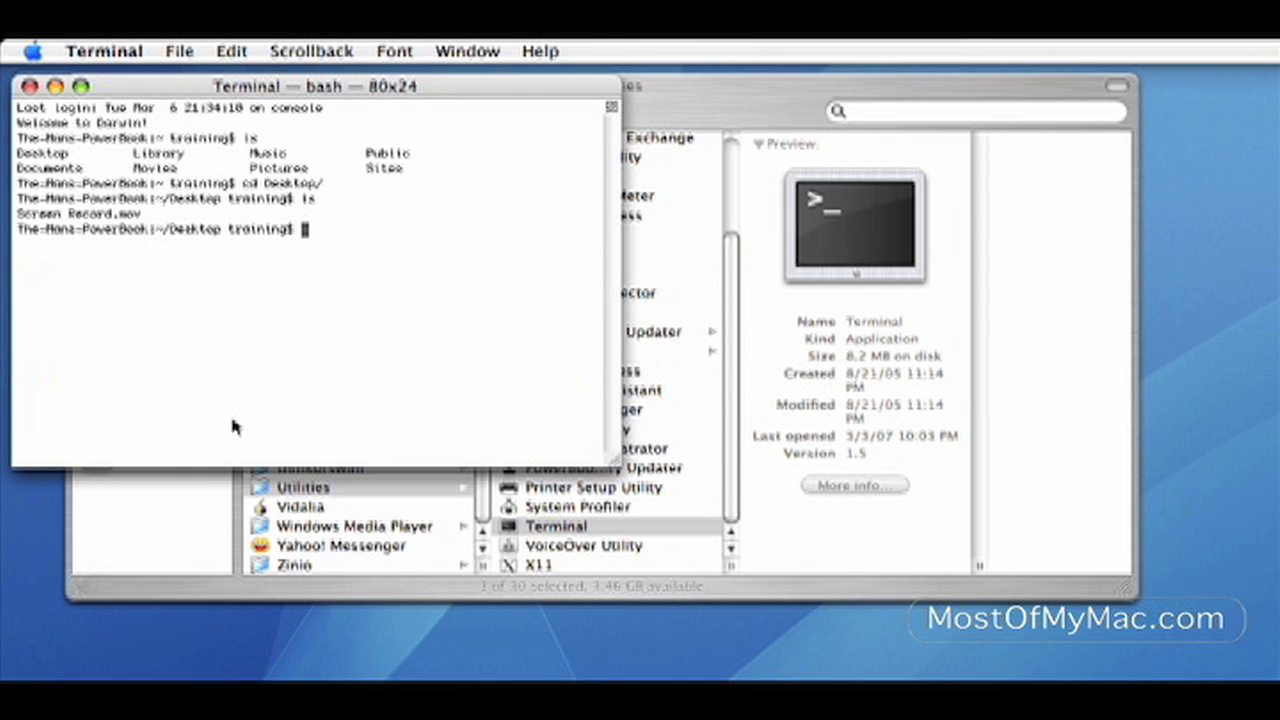
pyautogui.press('super+q')
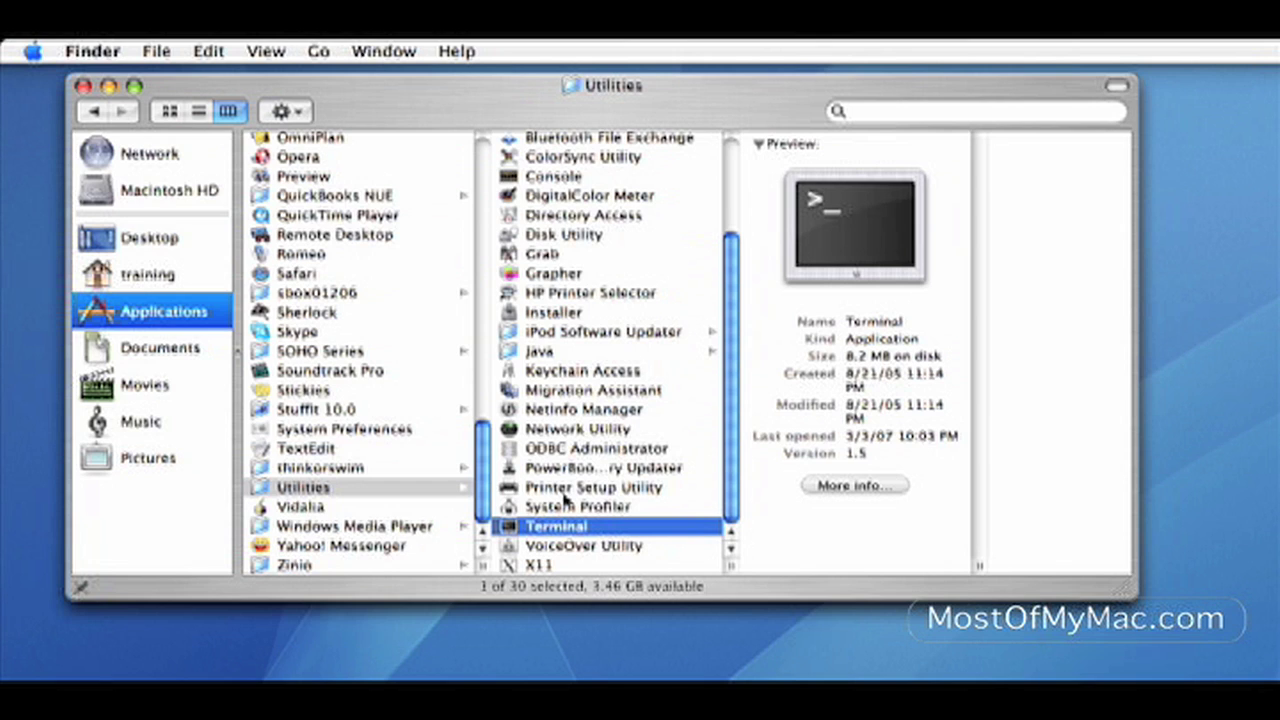
pyautogui.click(535, 565)
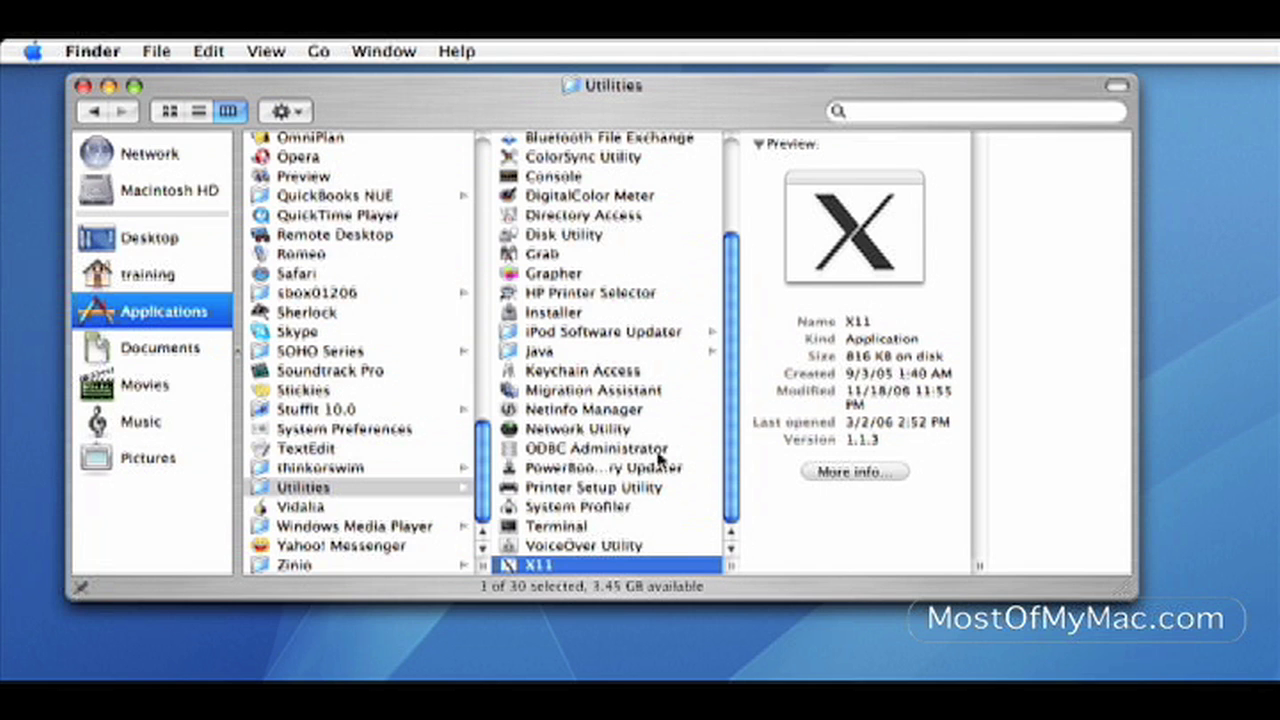
# Step: Shift the Utilities window slightly left with X11's details (816 KB, version 1.1.3) shown
pyautogui.scroll(3, 658, 458)
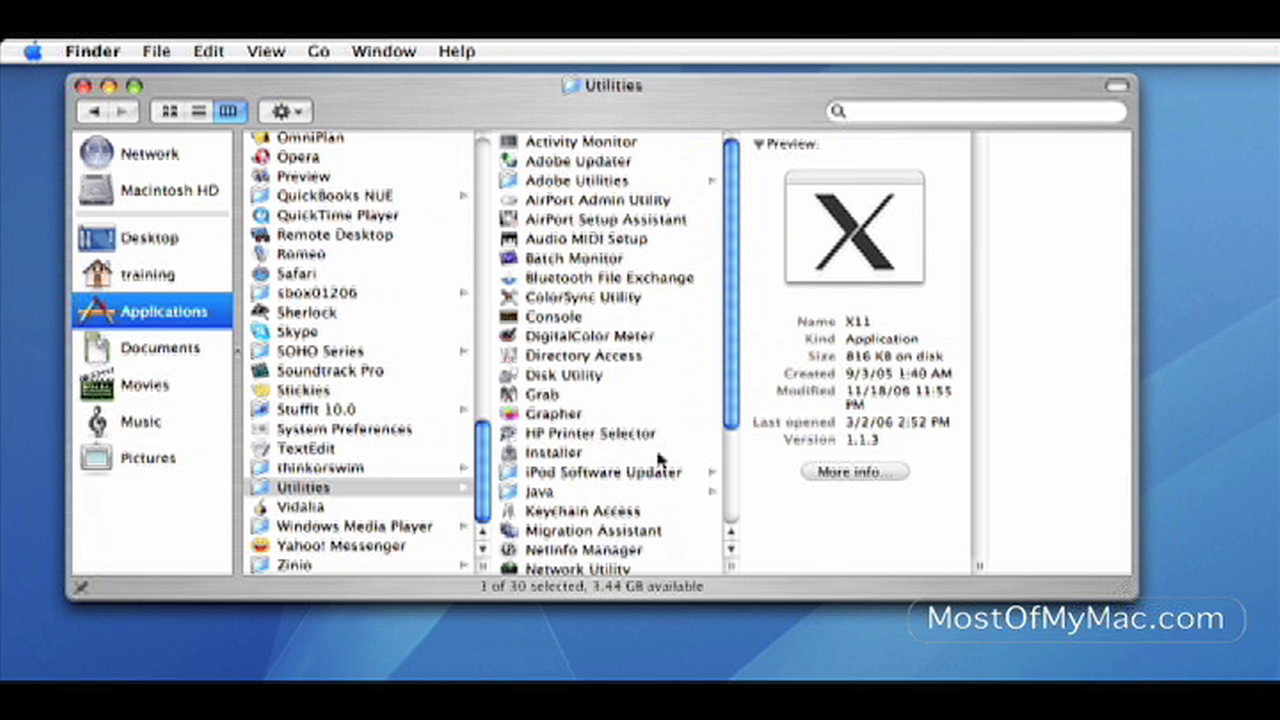
pyautogui.moveTo(720, 105); pyautogui.dragTo(672, 113)
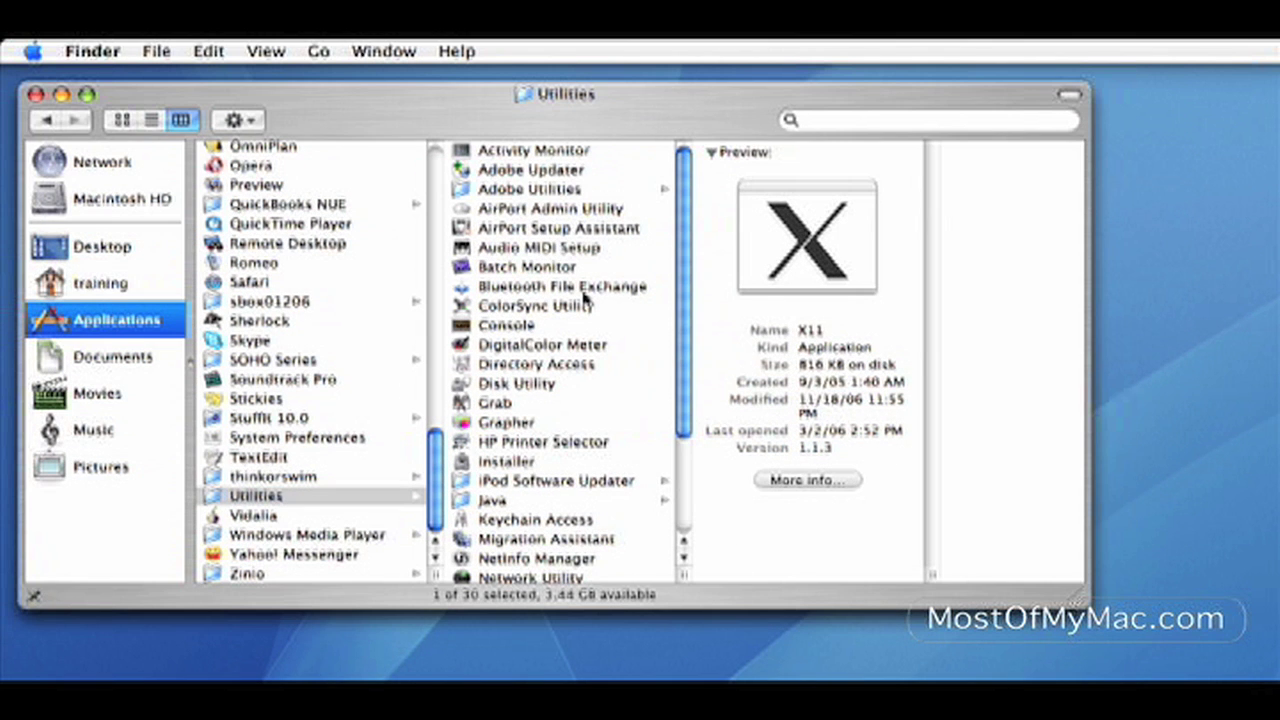
pyautogui.scroll(-3, 586, 298)
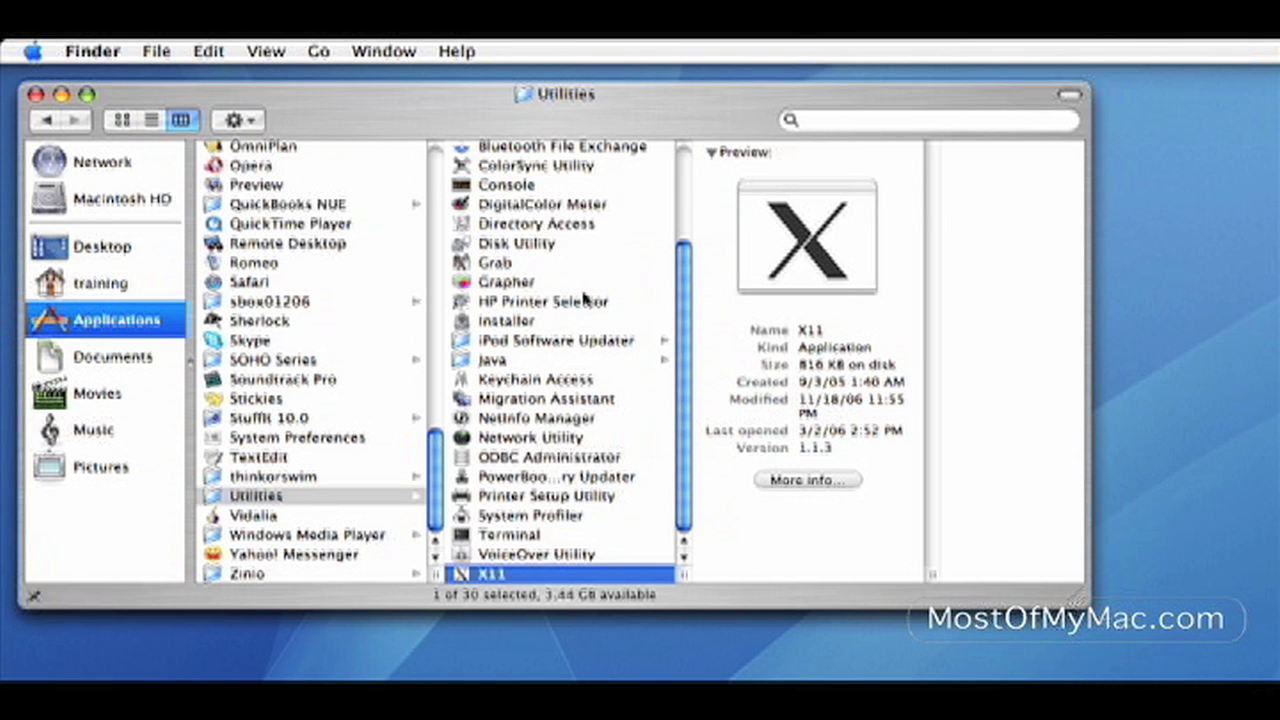
pyautogui.scroll(3, 586, 298)
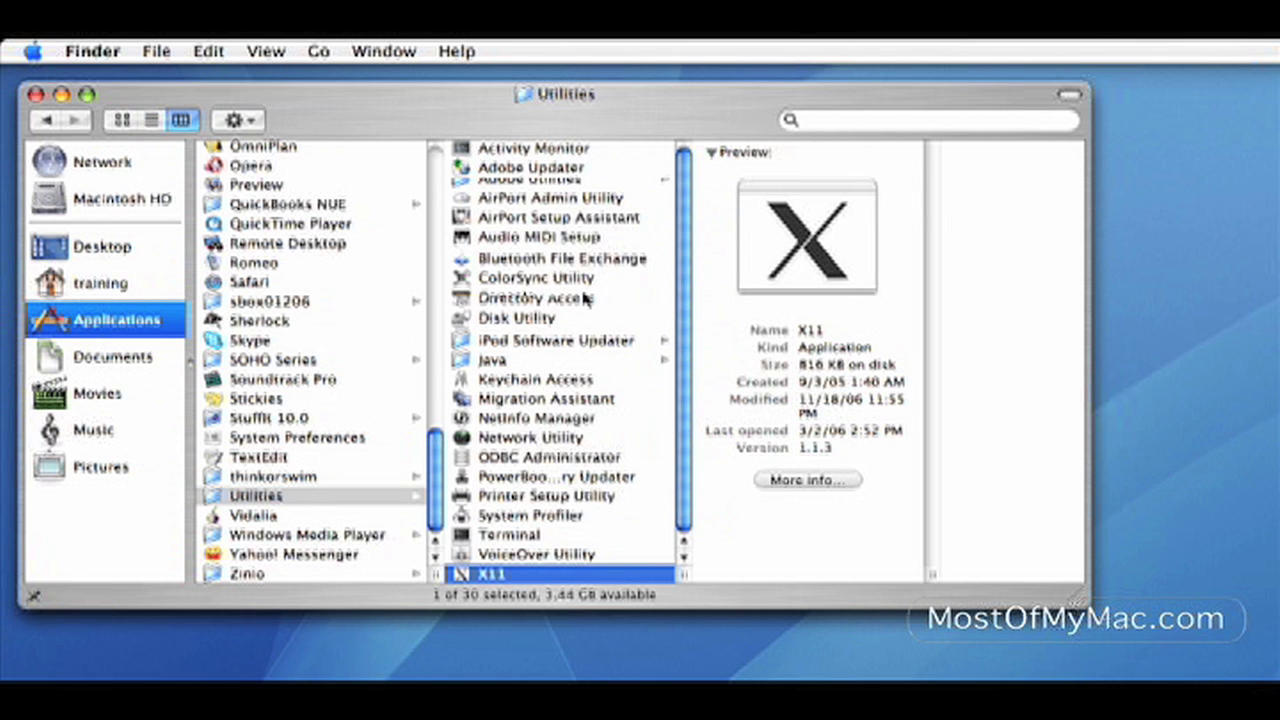
pyautogui.scroll(-3, 586, 298)
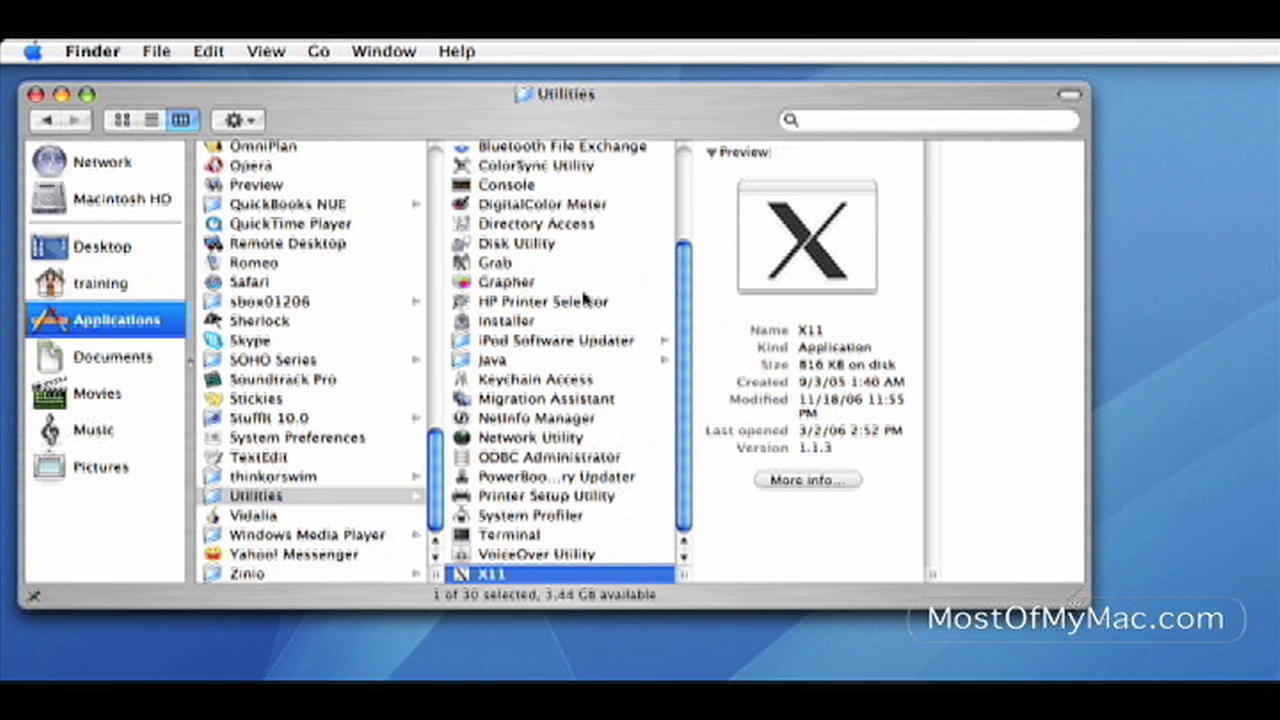